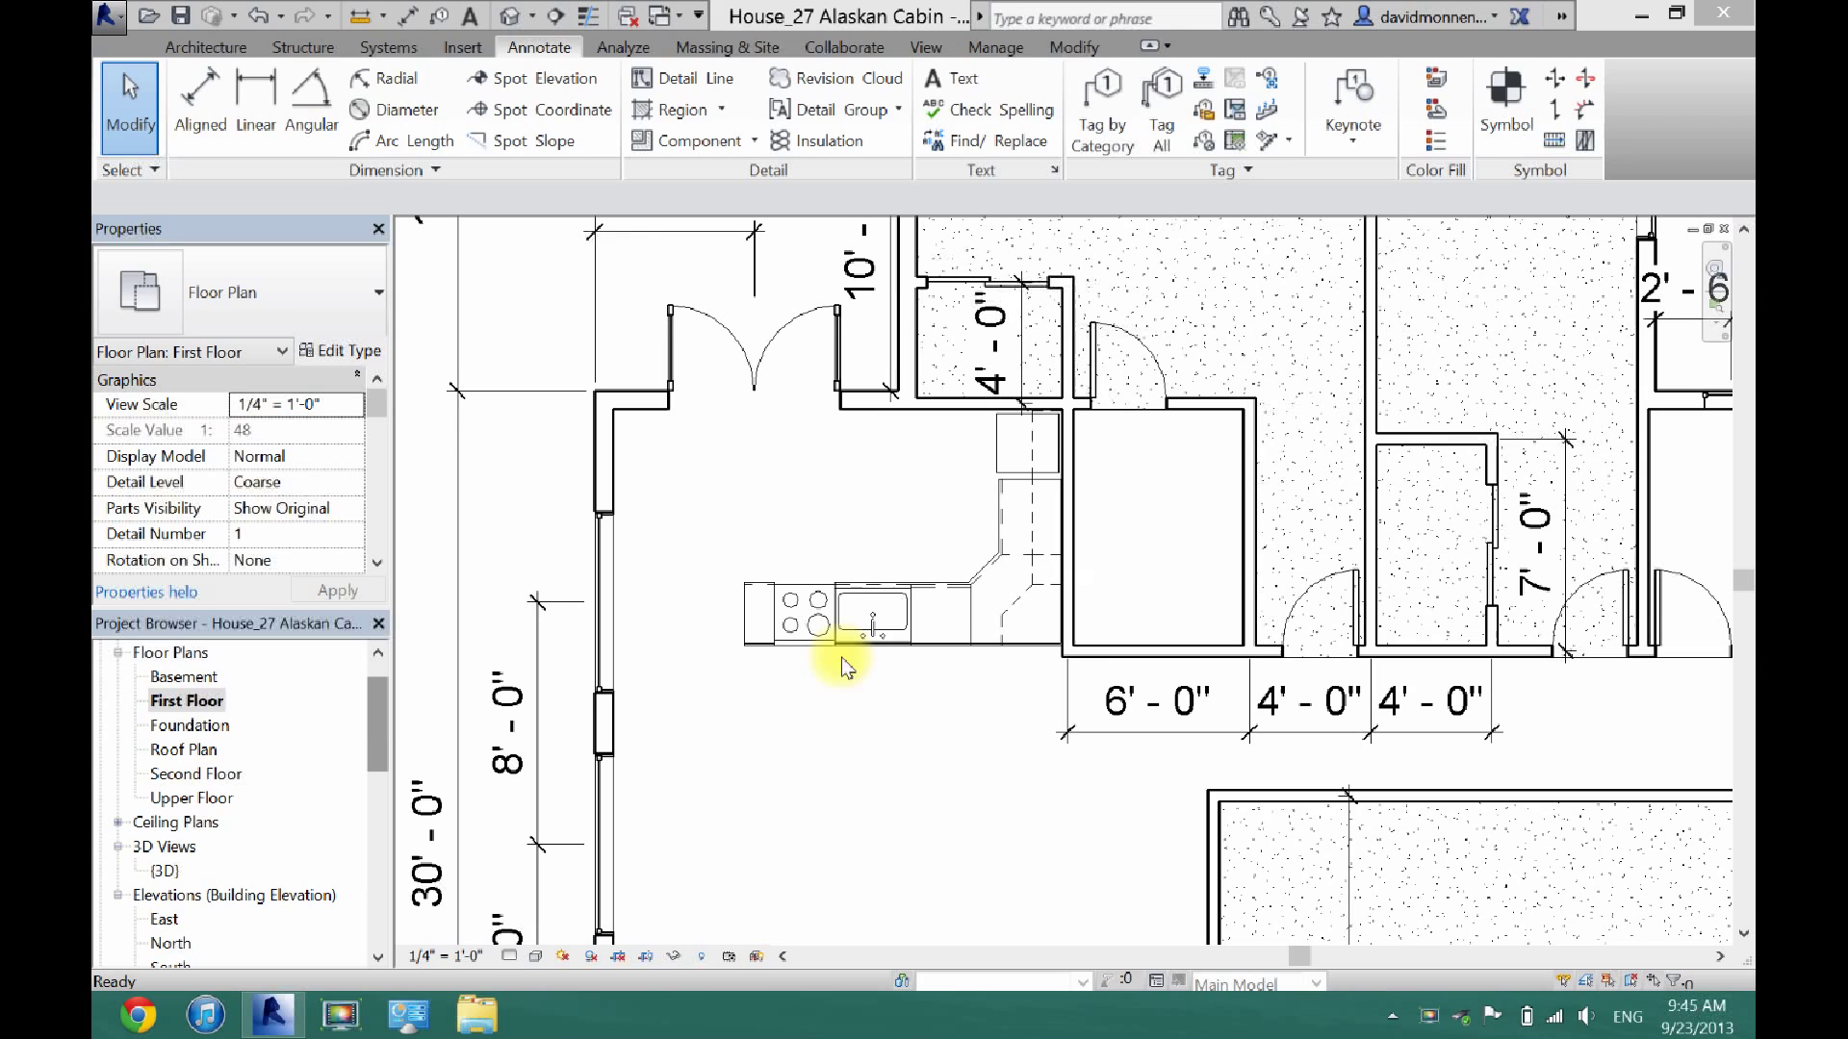
Step: Create a rectangular callout around the kitchen cabinets, appliances and refrigerator on the First Floor plan
left_click(176, 711)
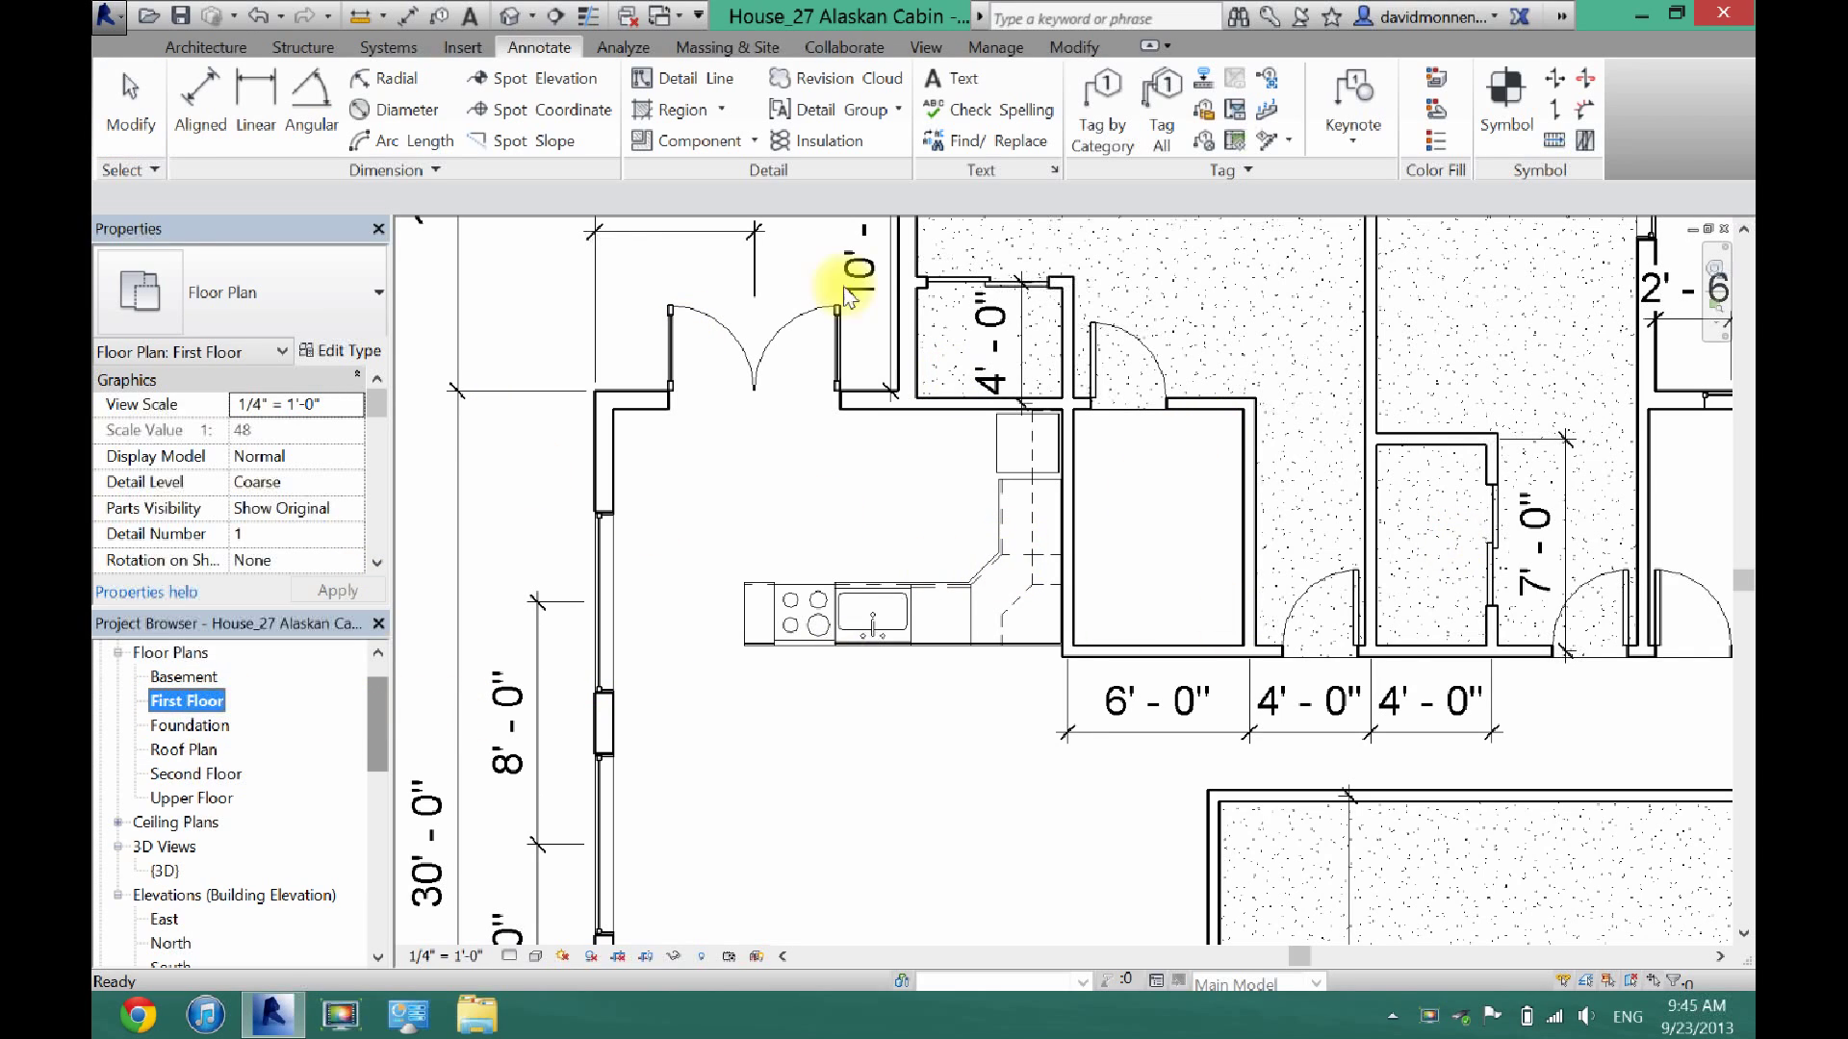
left_click(926, 48)
left_click(959, 92)
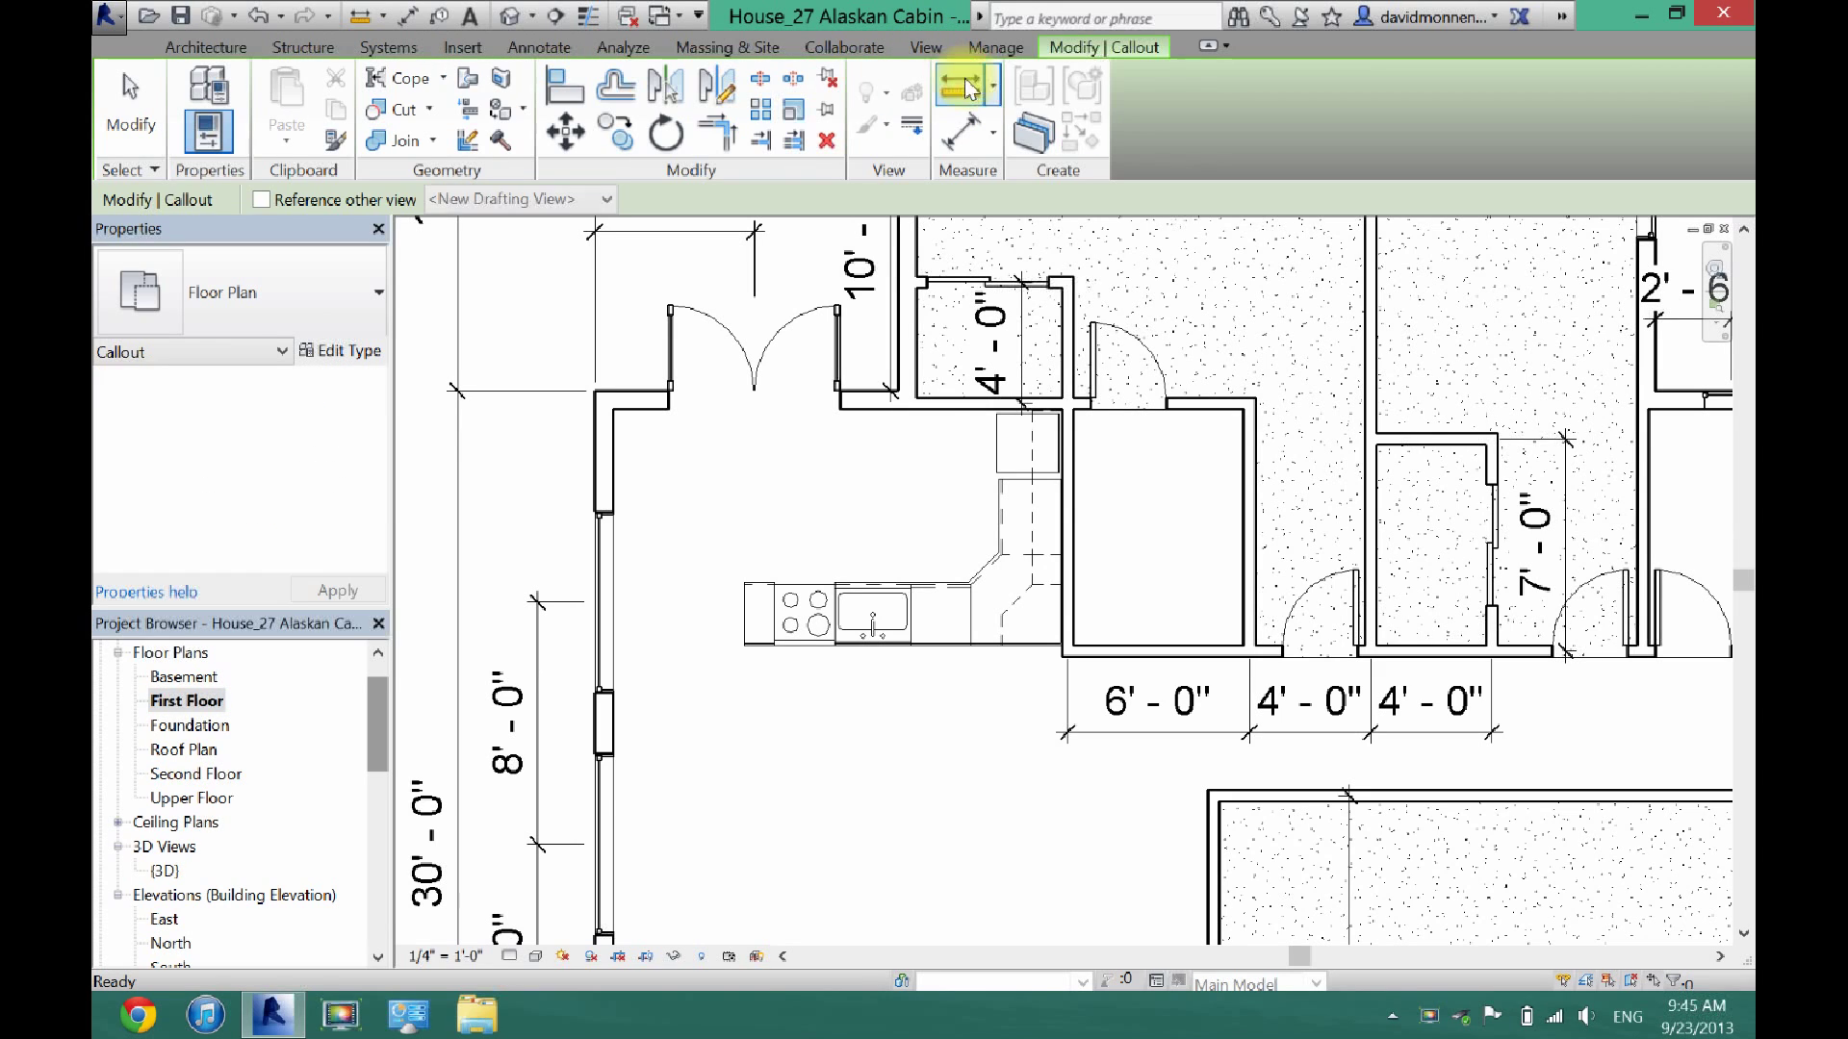
left_click(1099, 680)
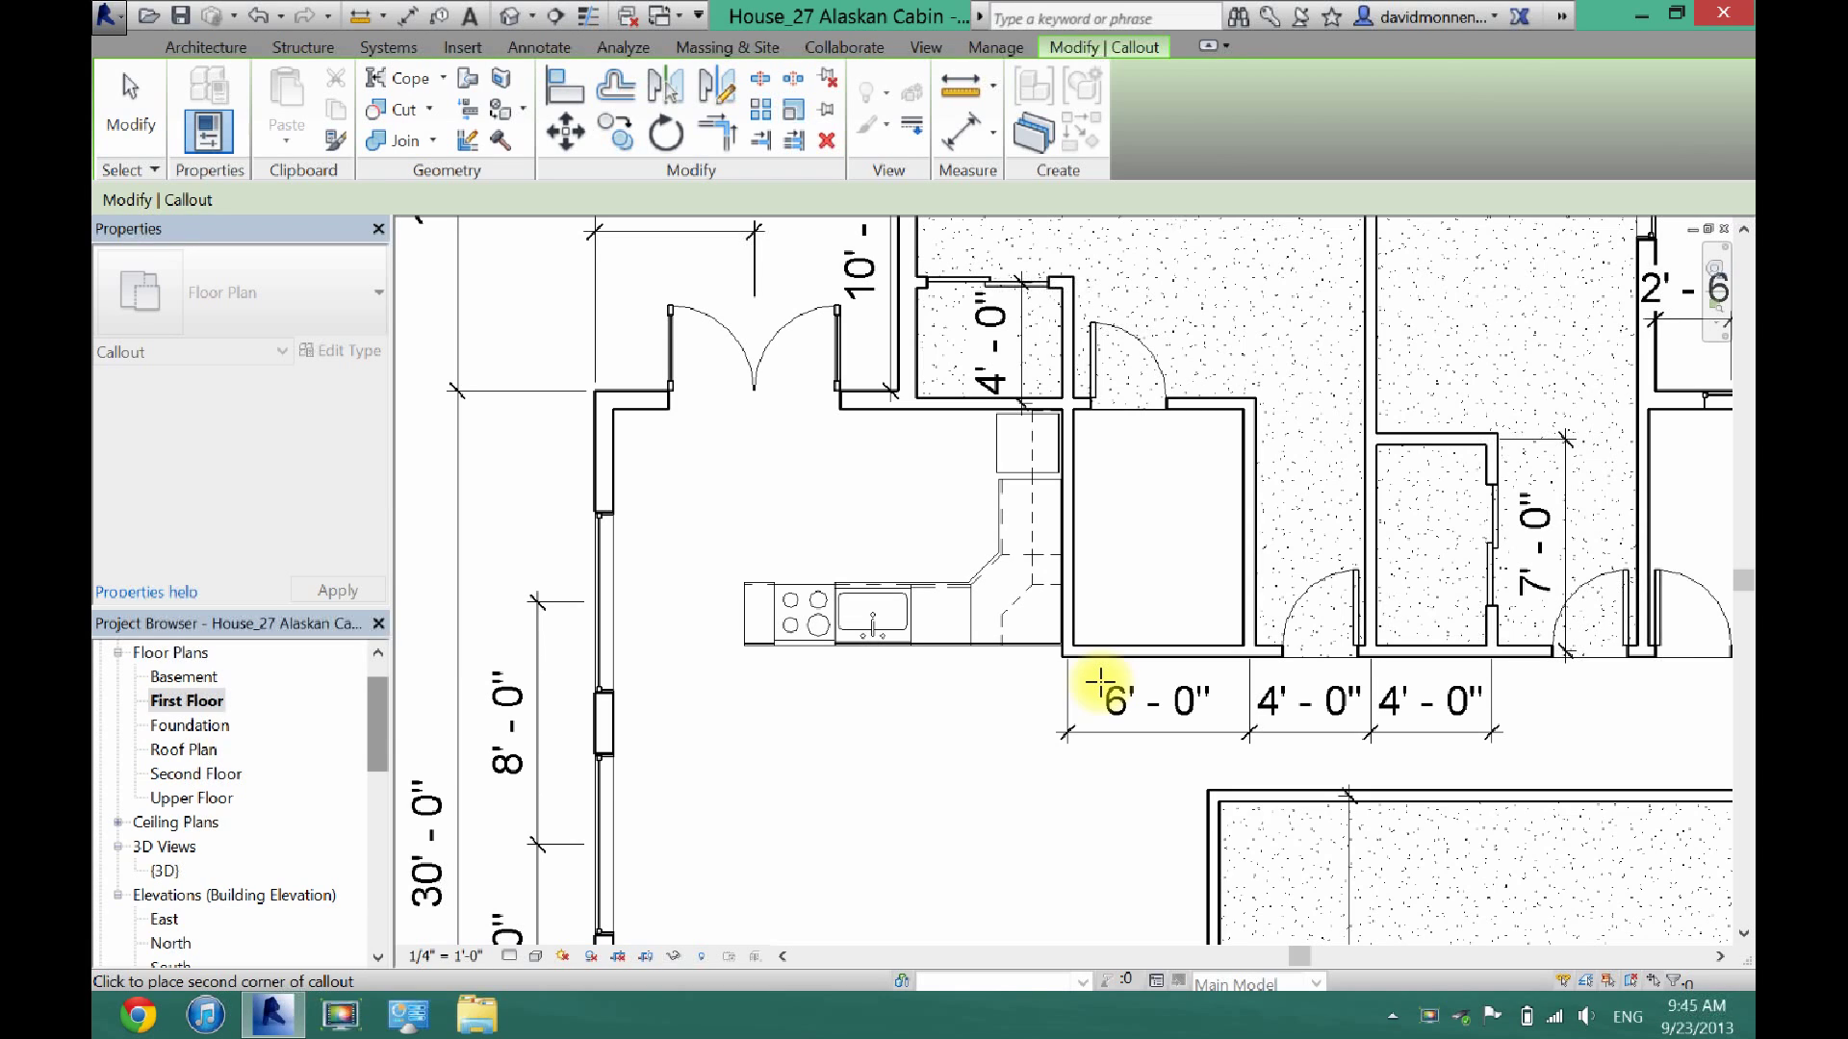
left_click(700, 394)
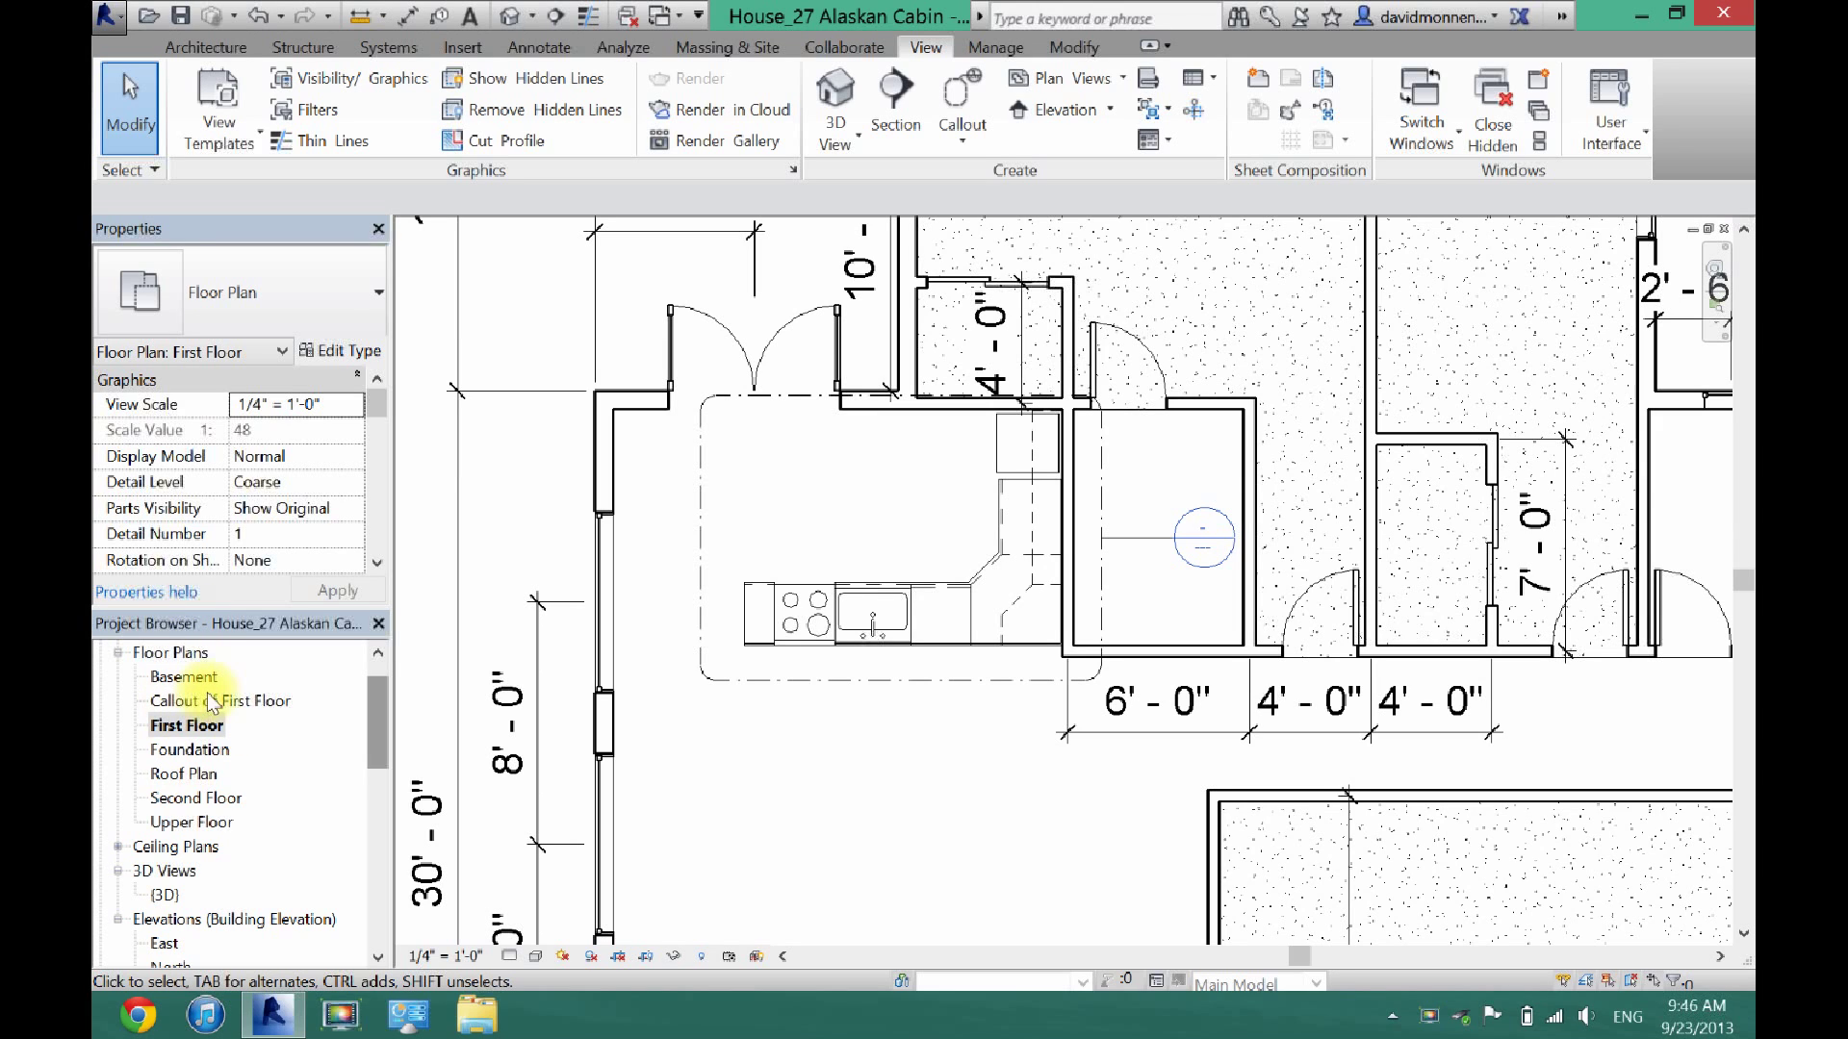
Step: Rename the new callout view of the first floor as Kitchen Callout
left_click(248, 704)
right_click(248, 704)
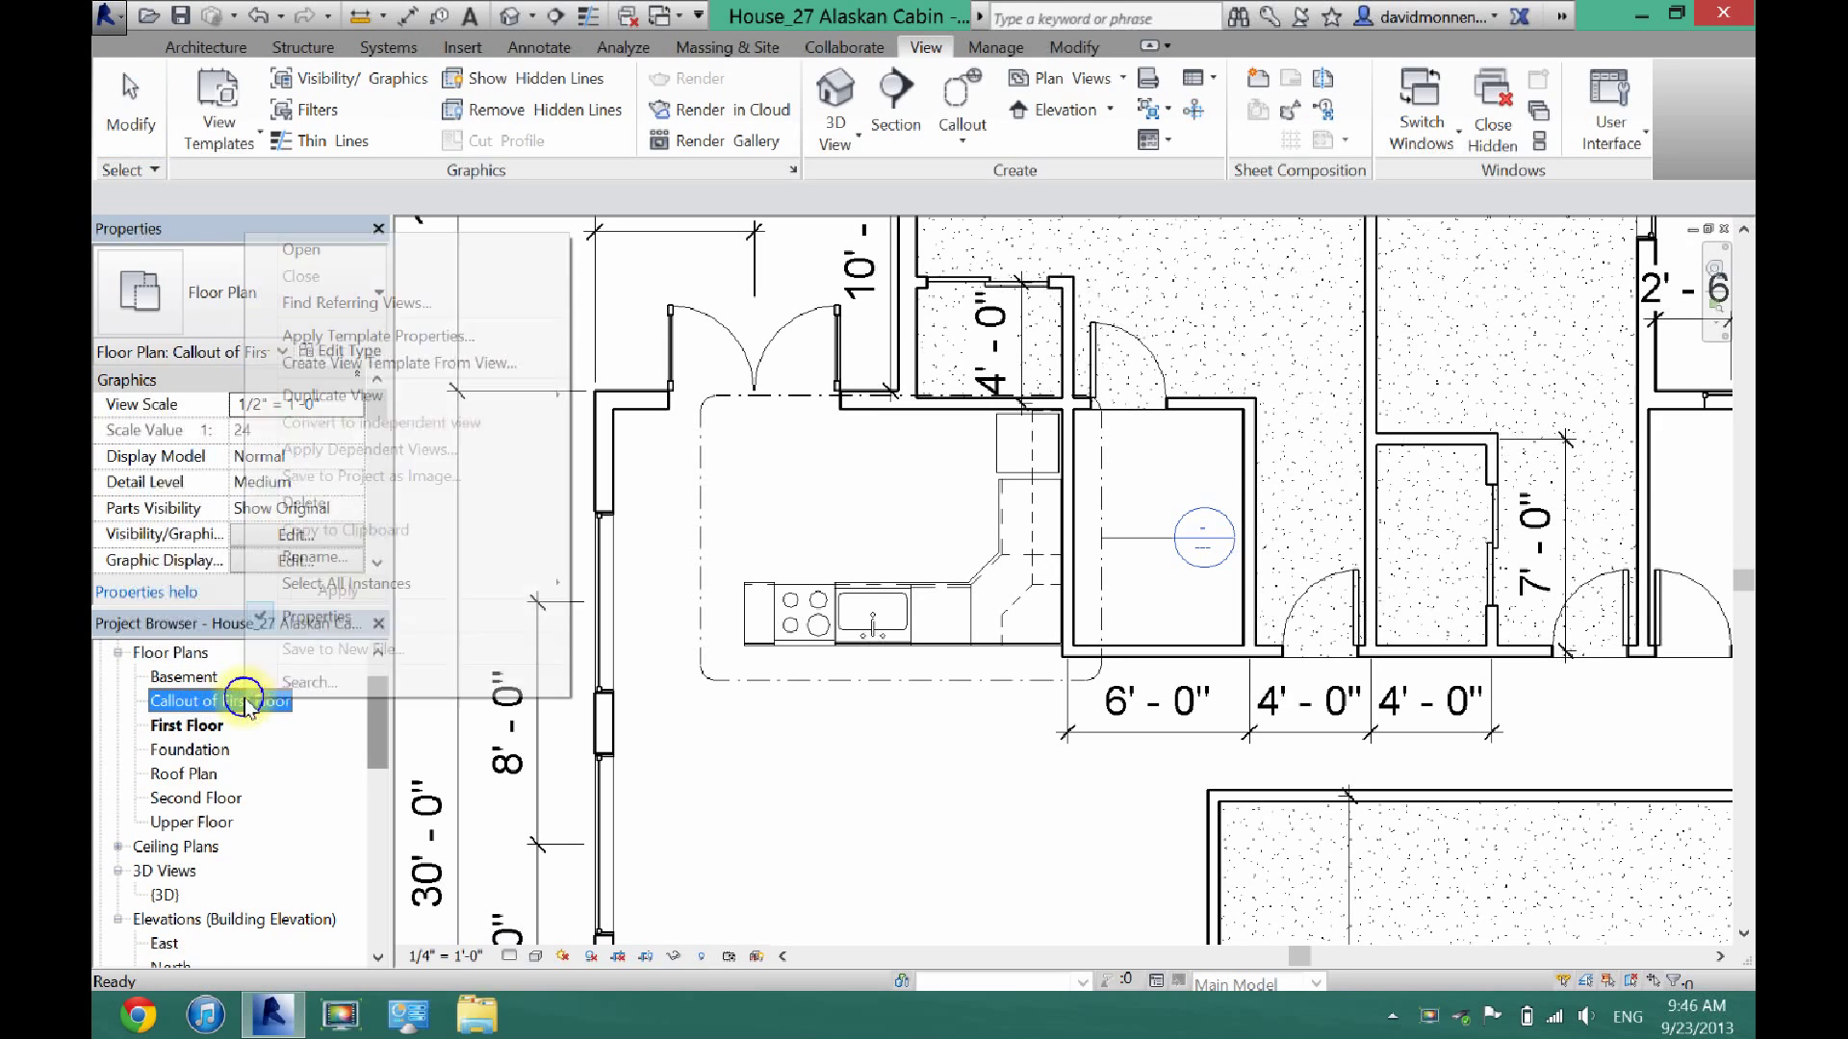
left_click(326, 563)
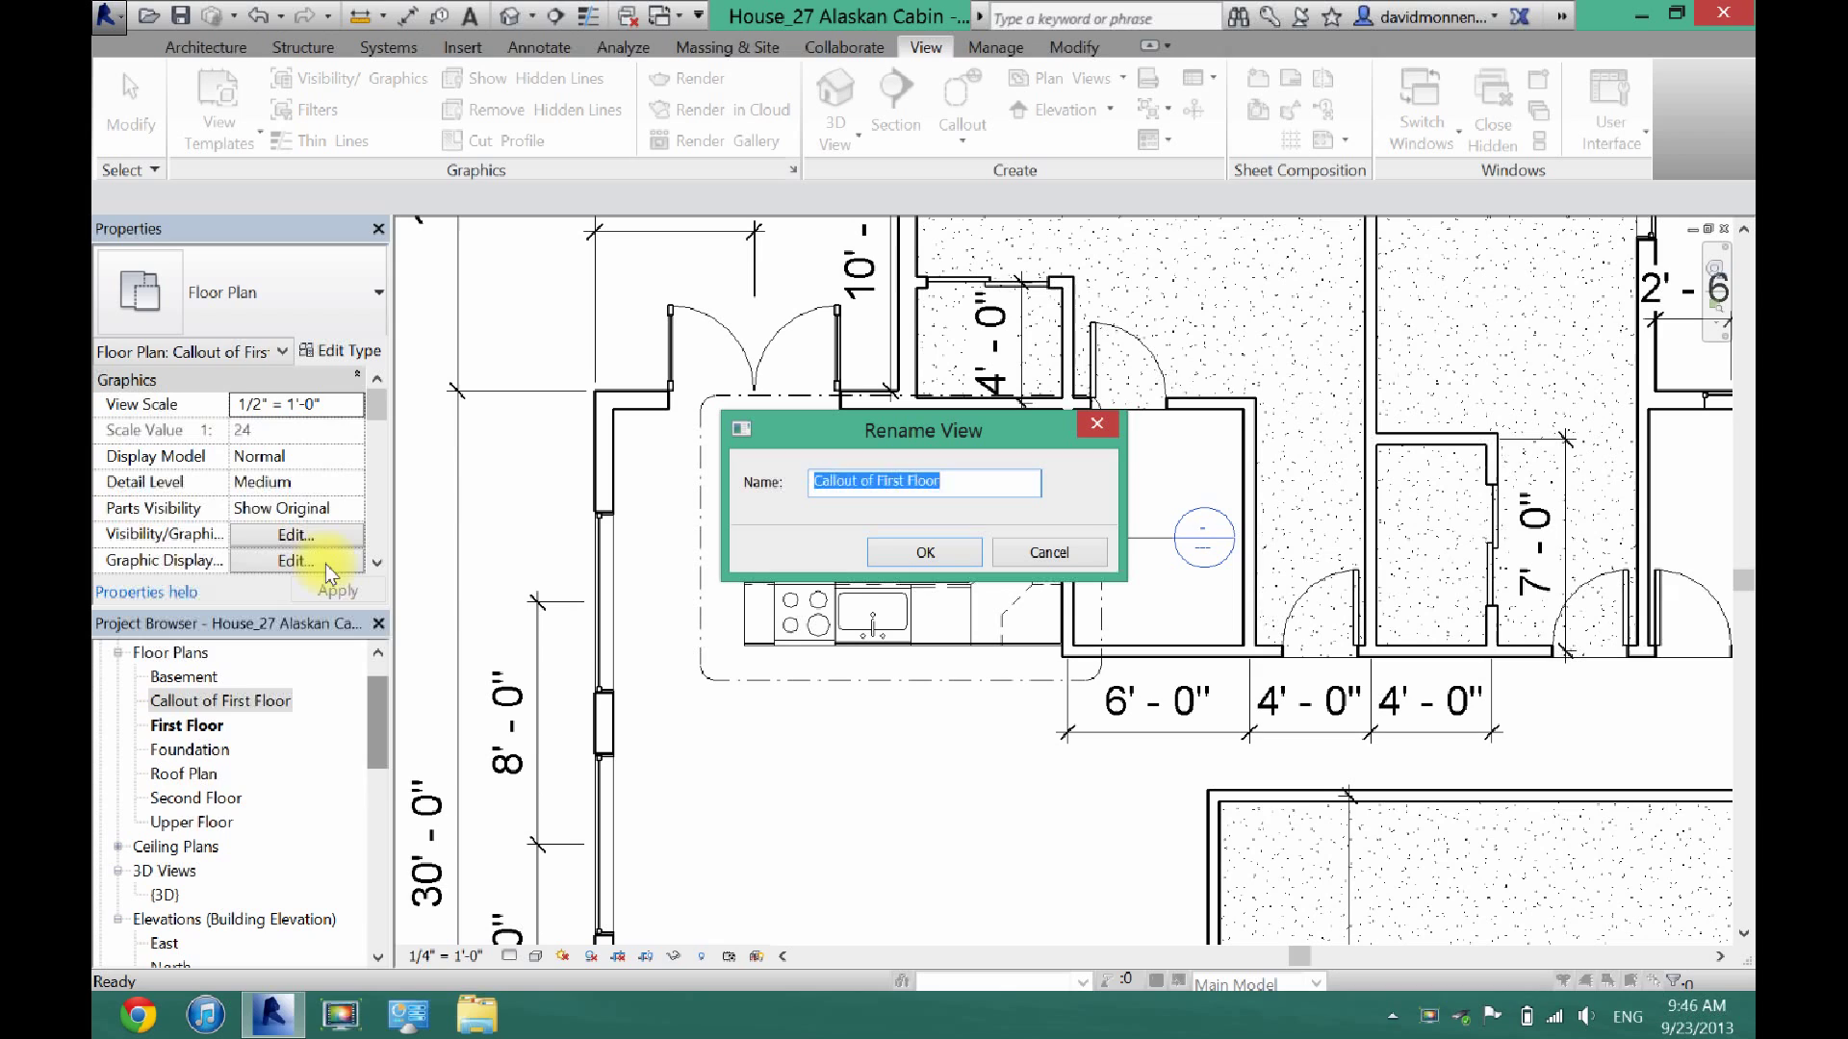
type("Kitchen Callout")
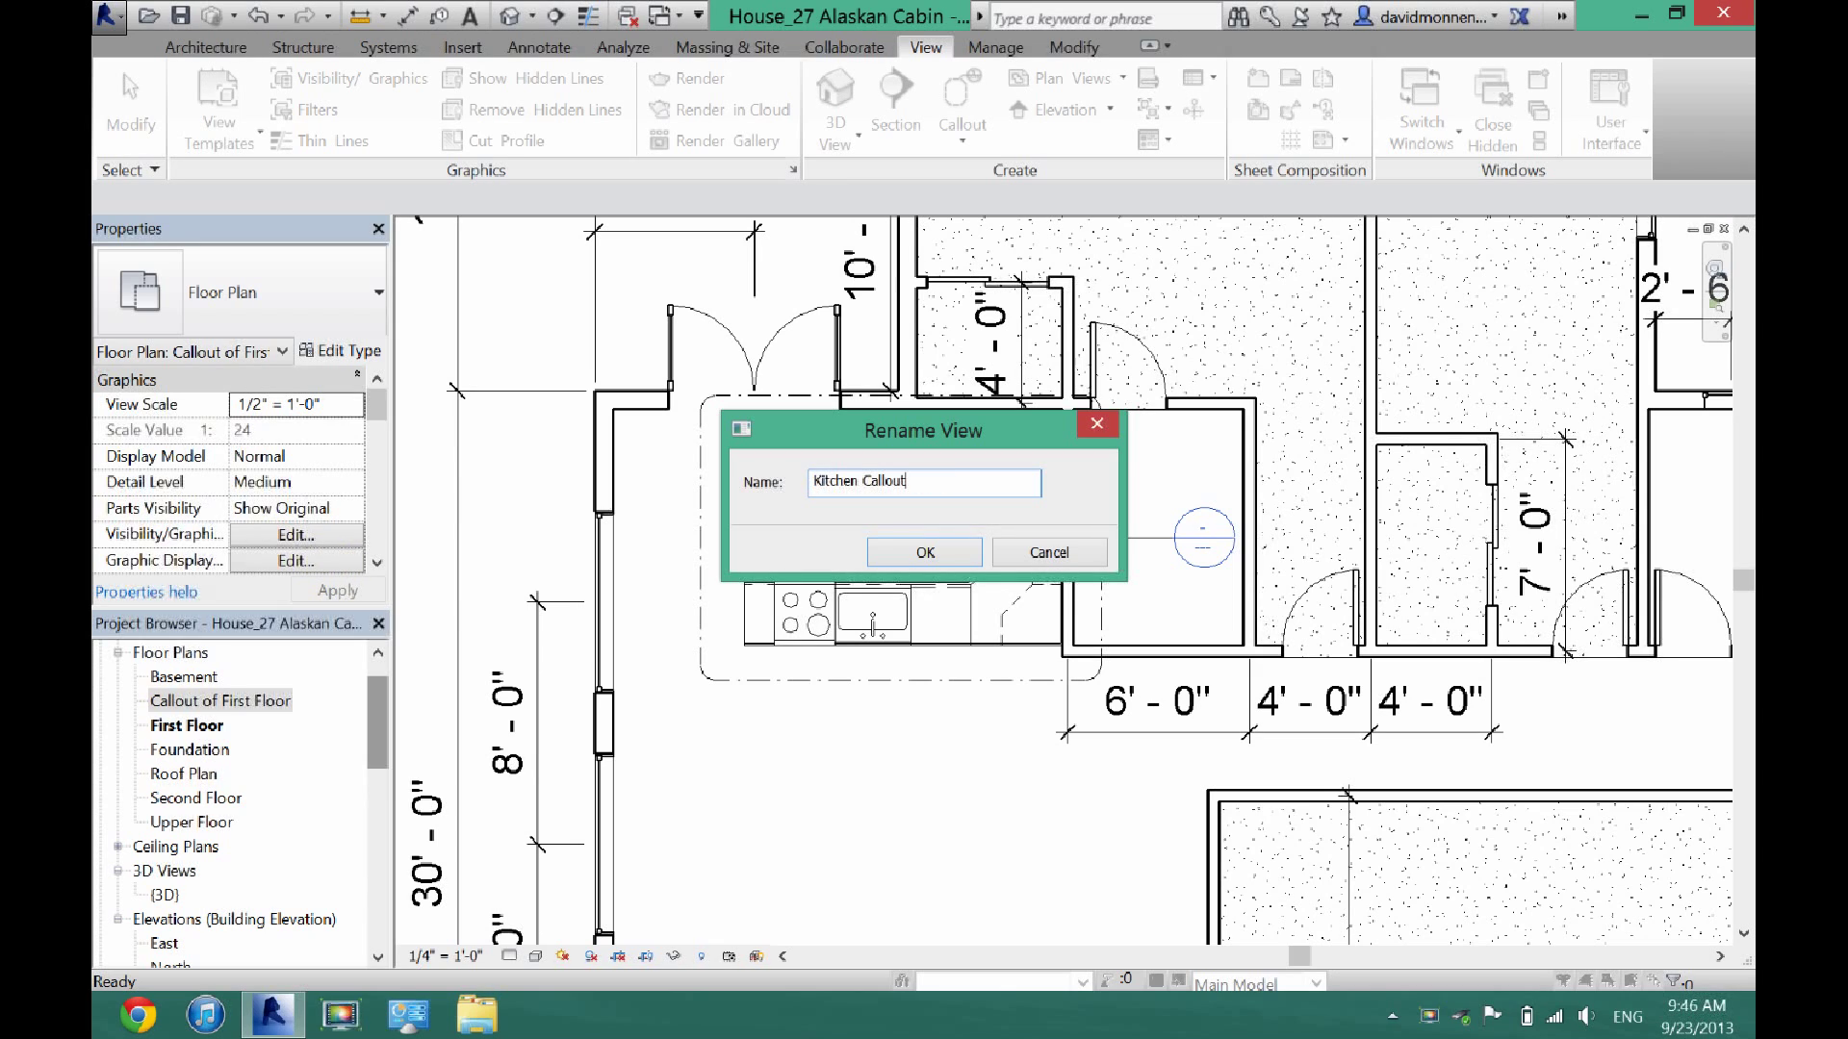
left_click(927, 552)
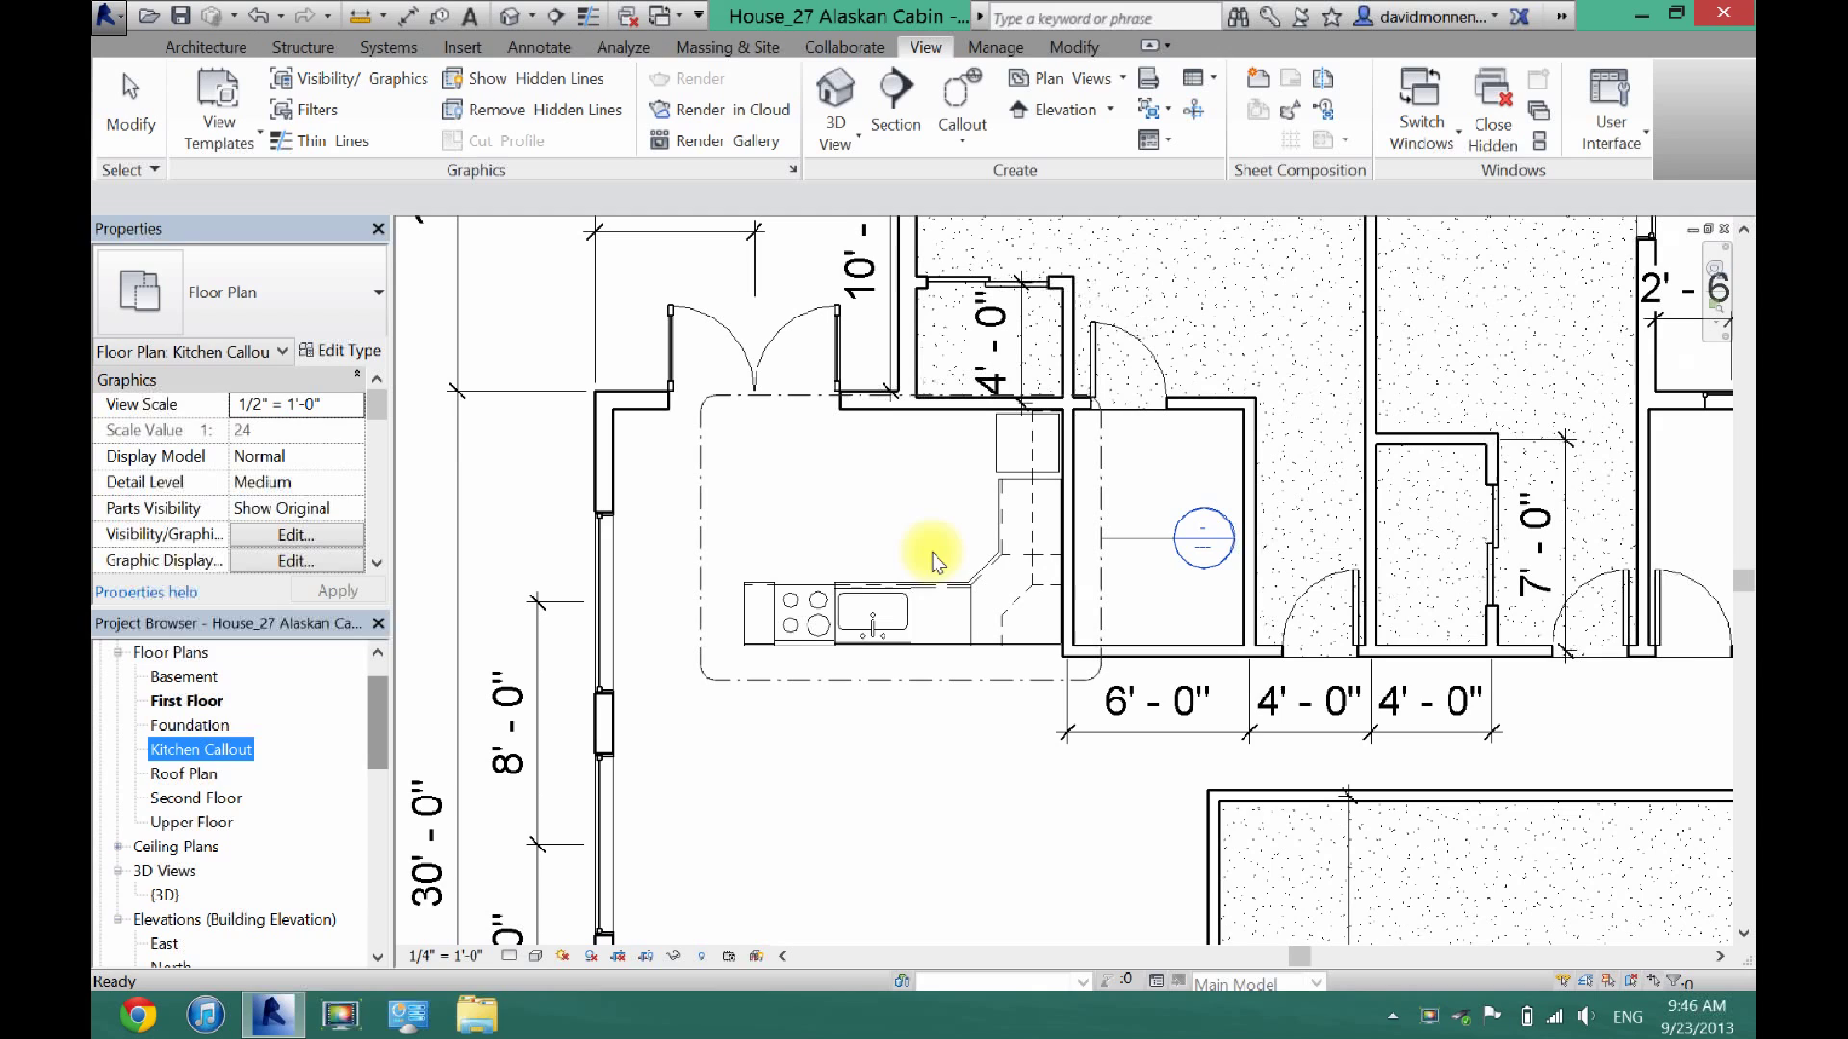
Step: Open the Kitchen Callout view and pull its right, bottom and left crop boundaries closer to the kitchen
left_click(197, 756)
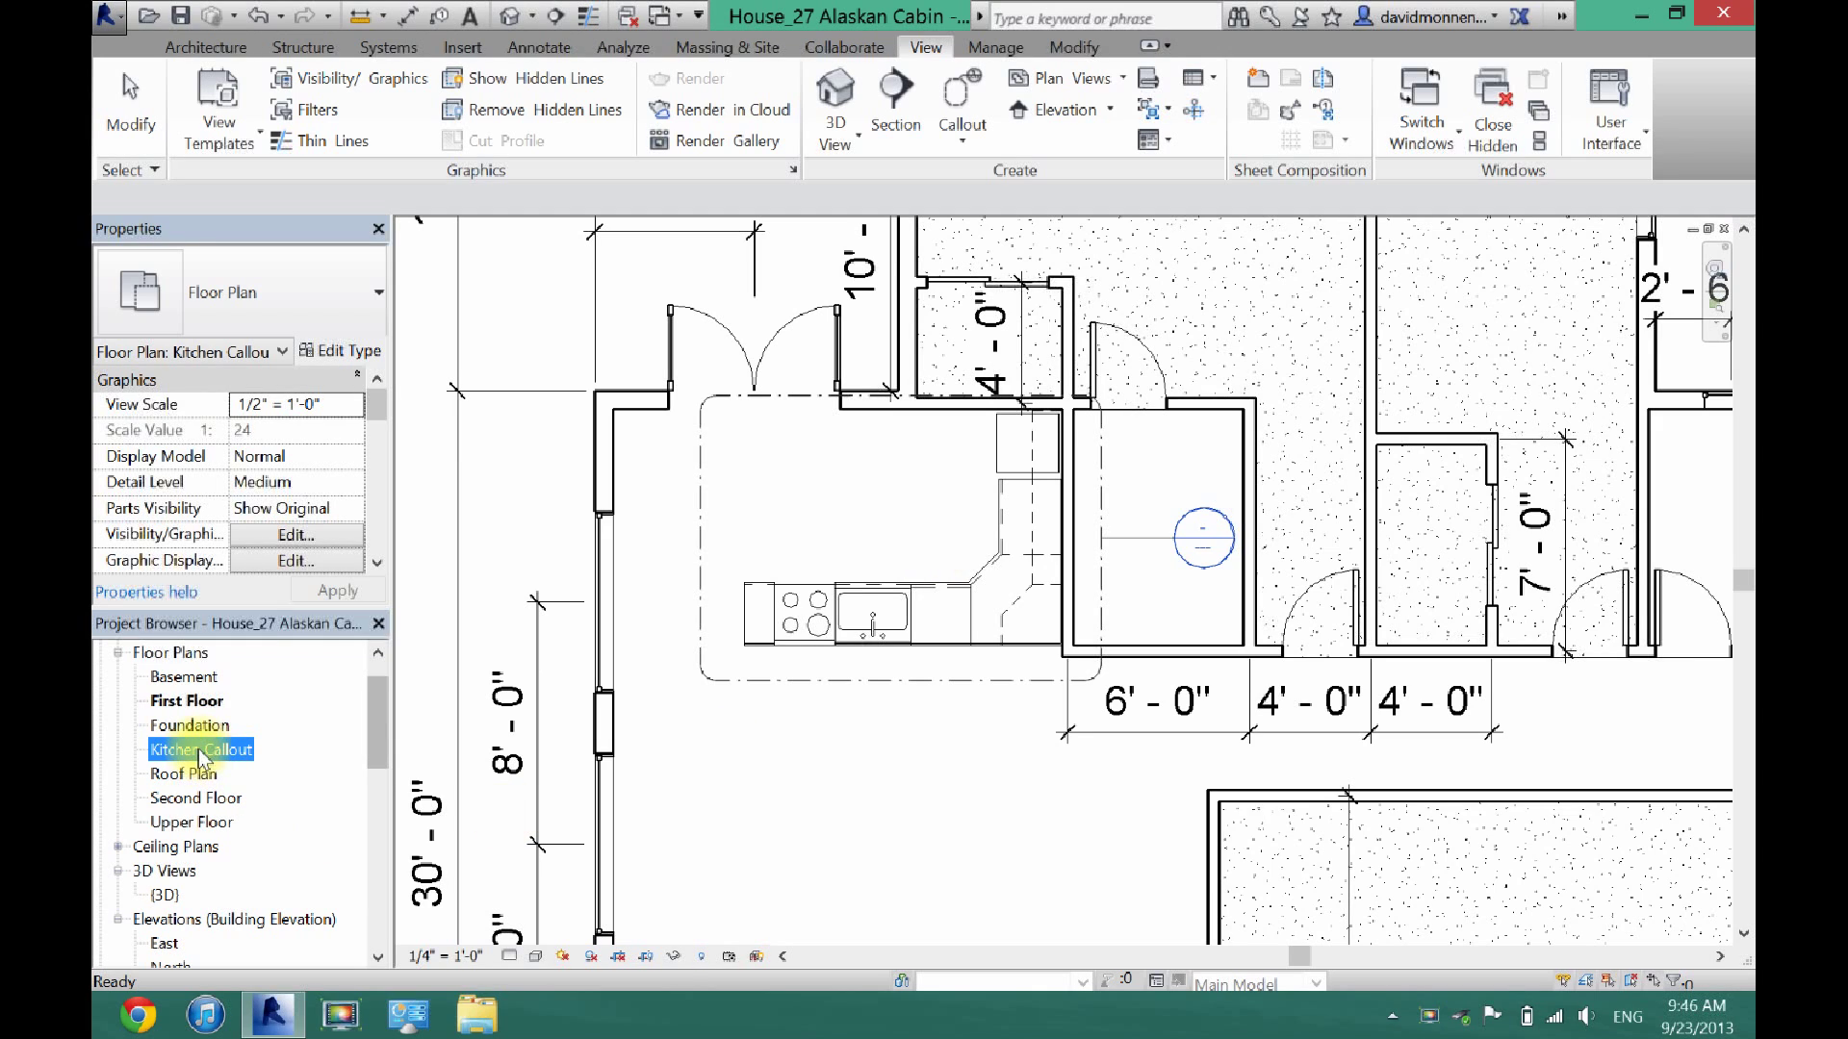
double_click(198, 748)
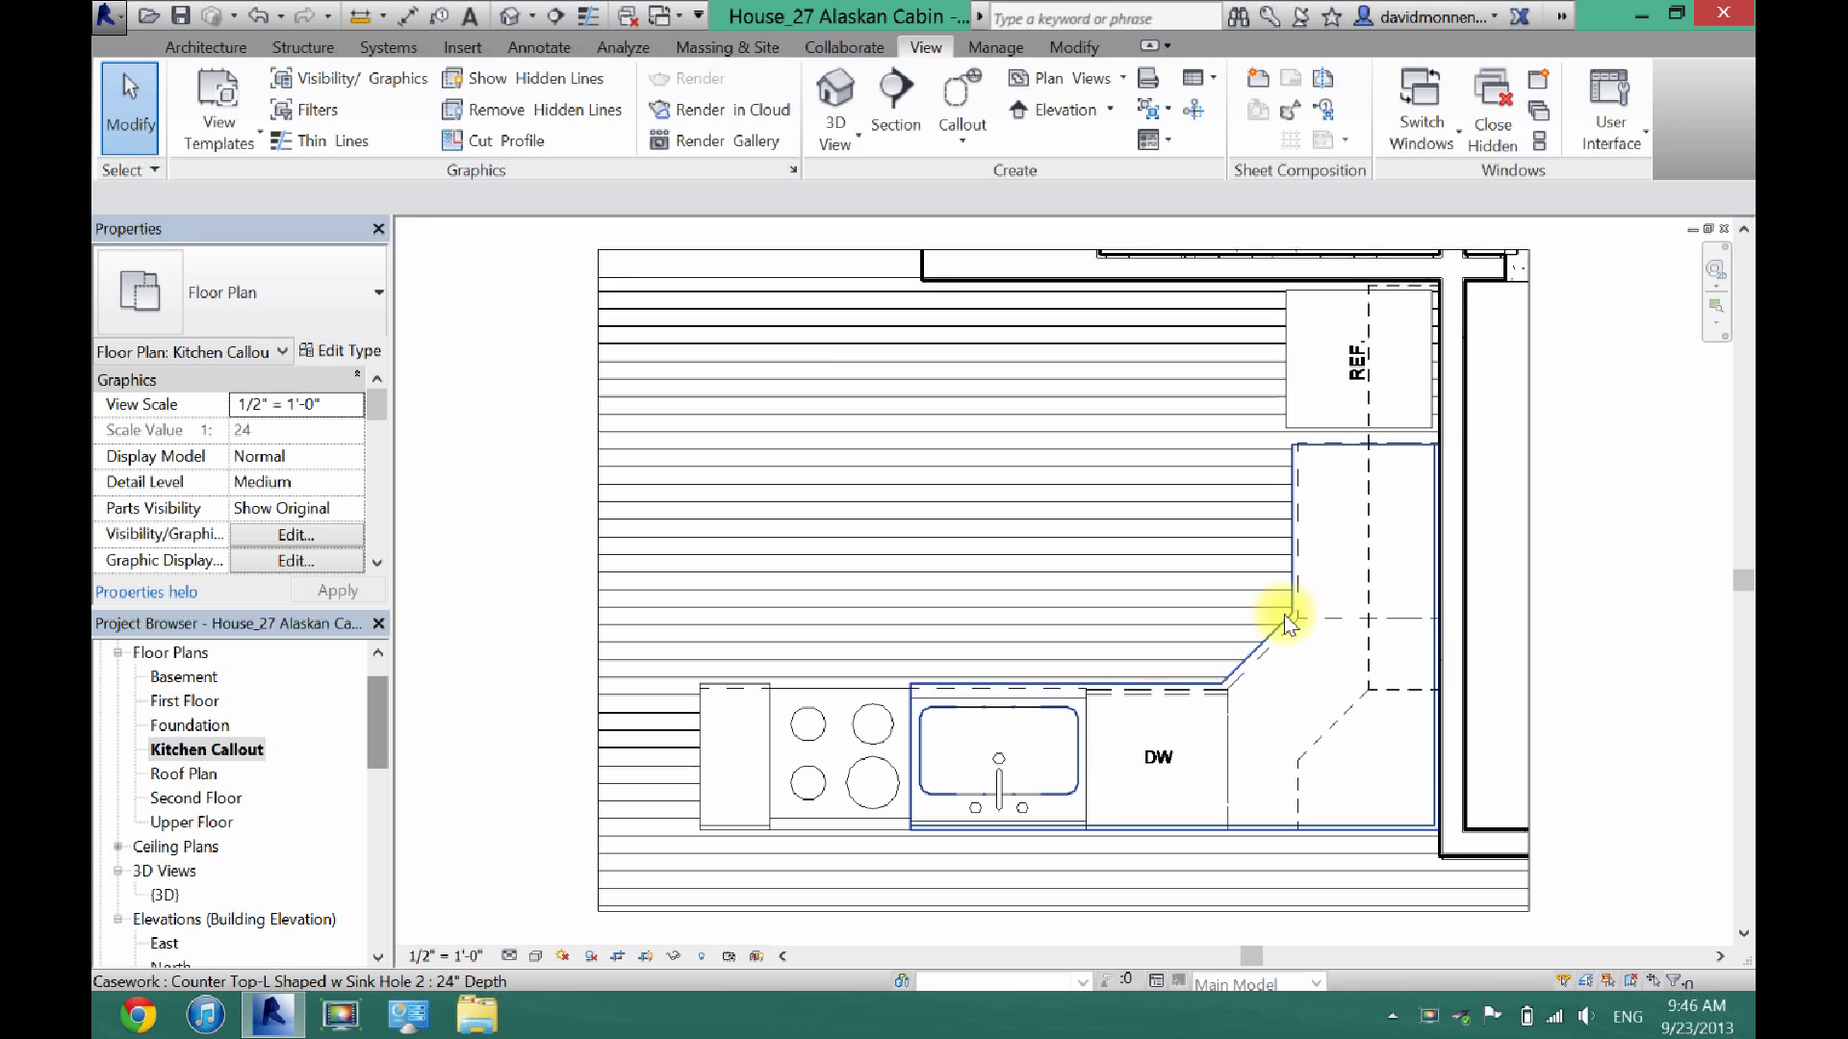
left_click(1529, 569)
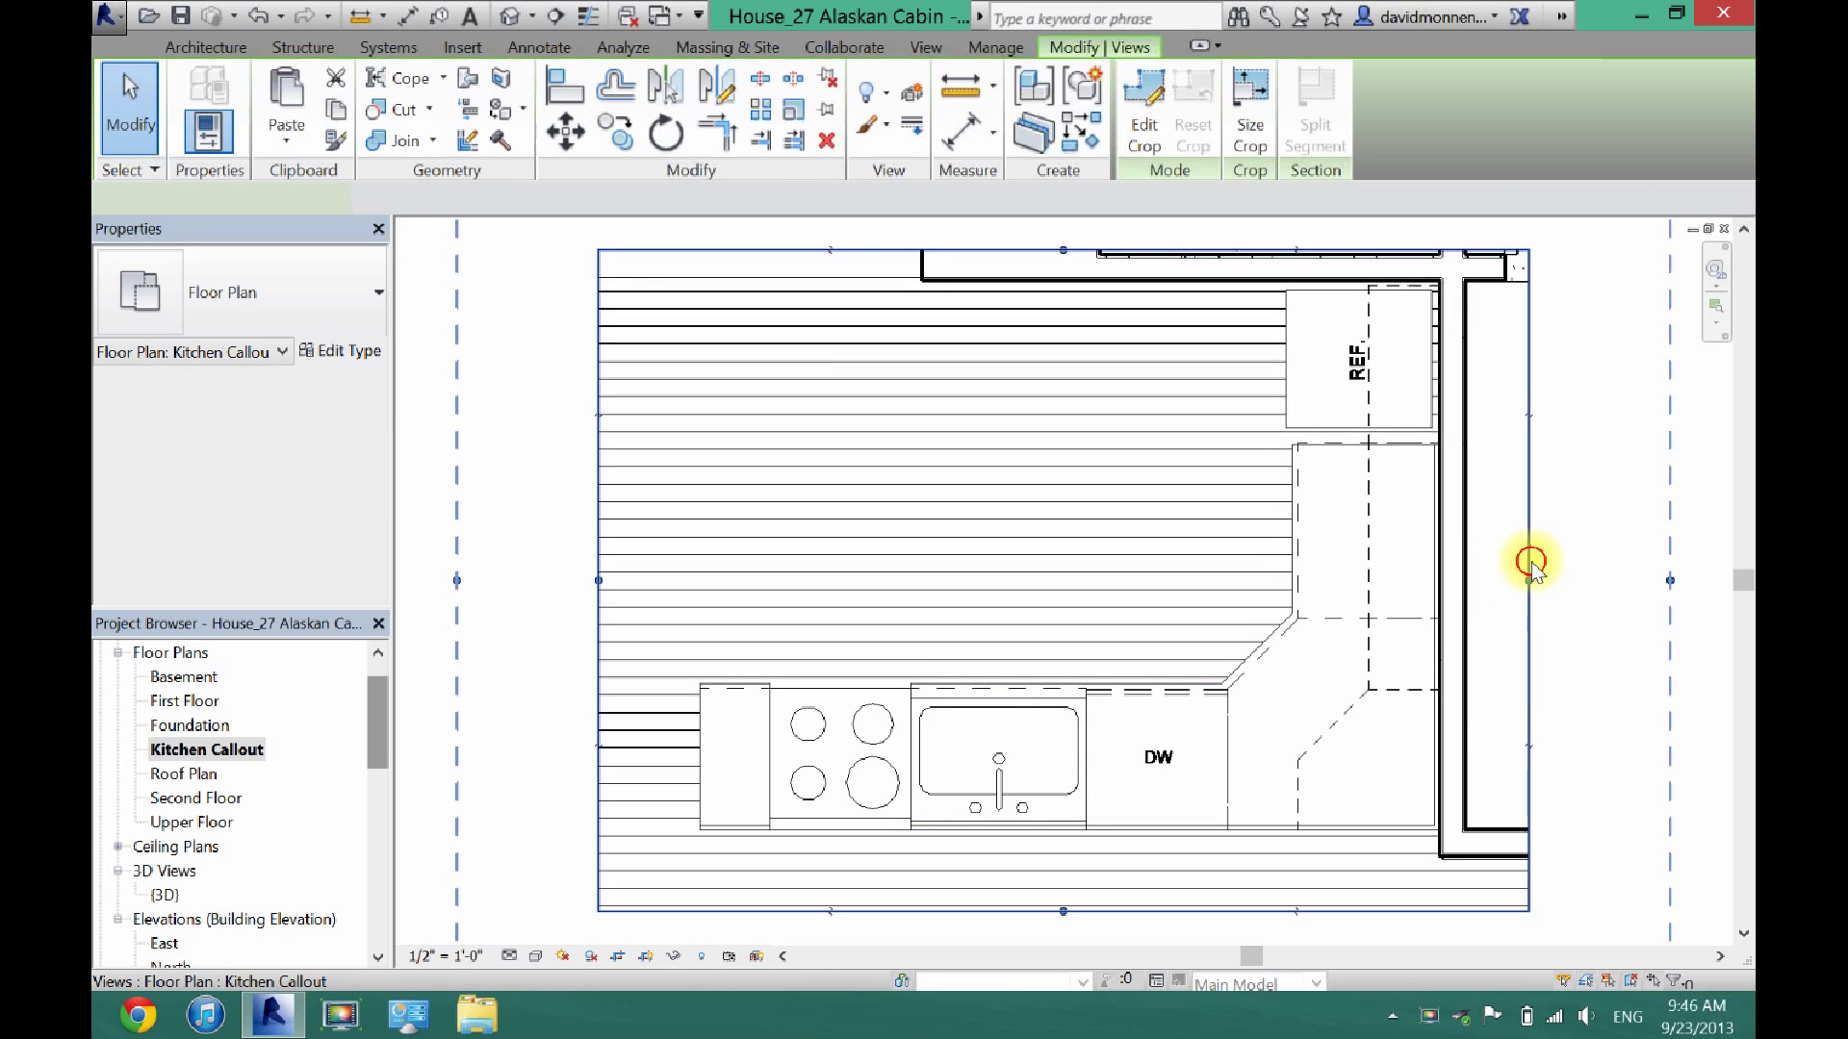
left_click_drag(1529, 581, 1493, 580)
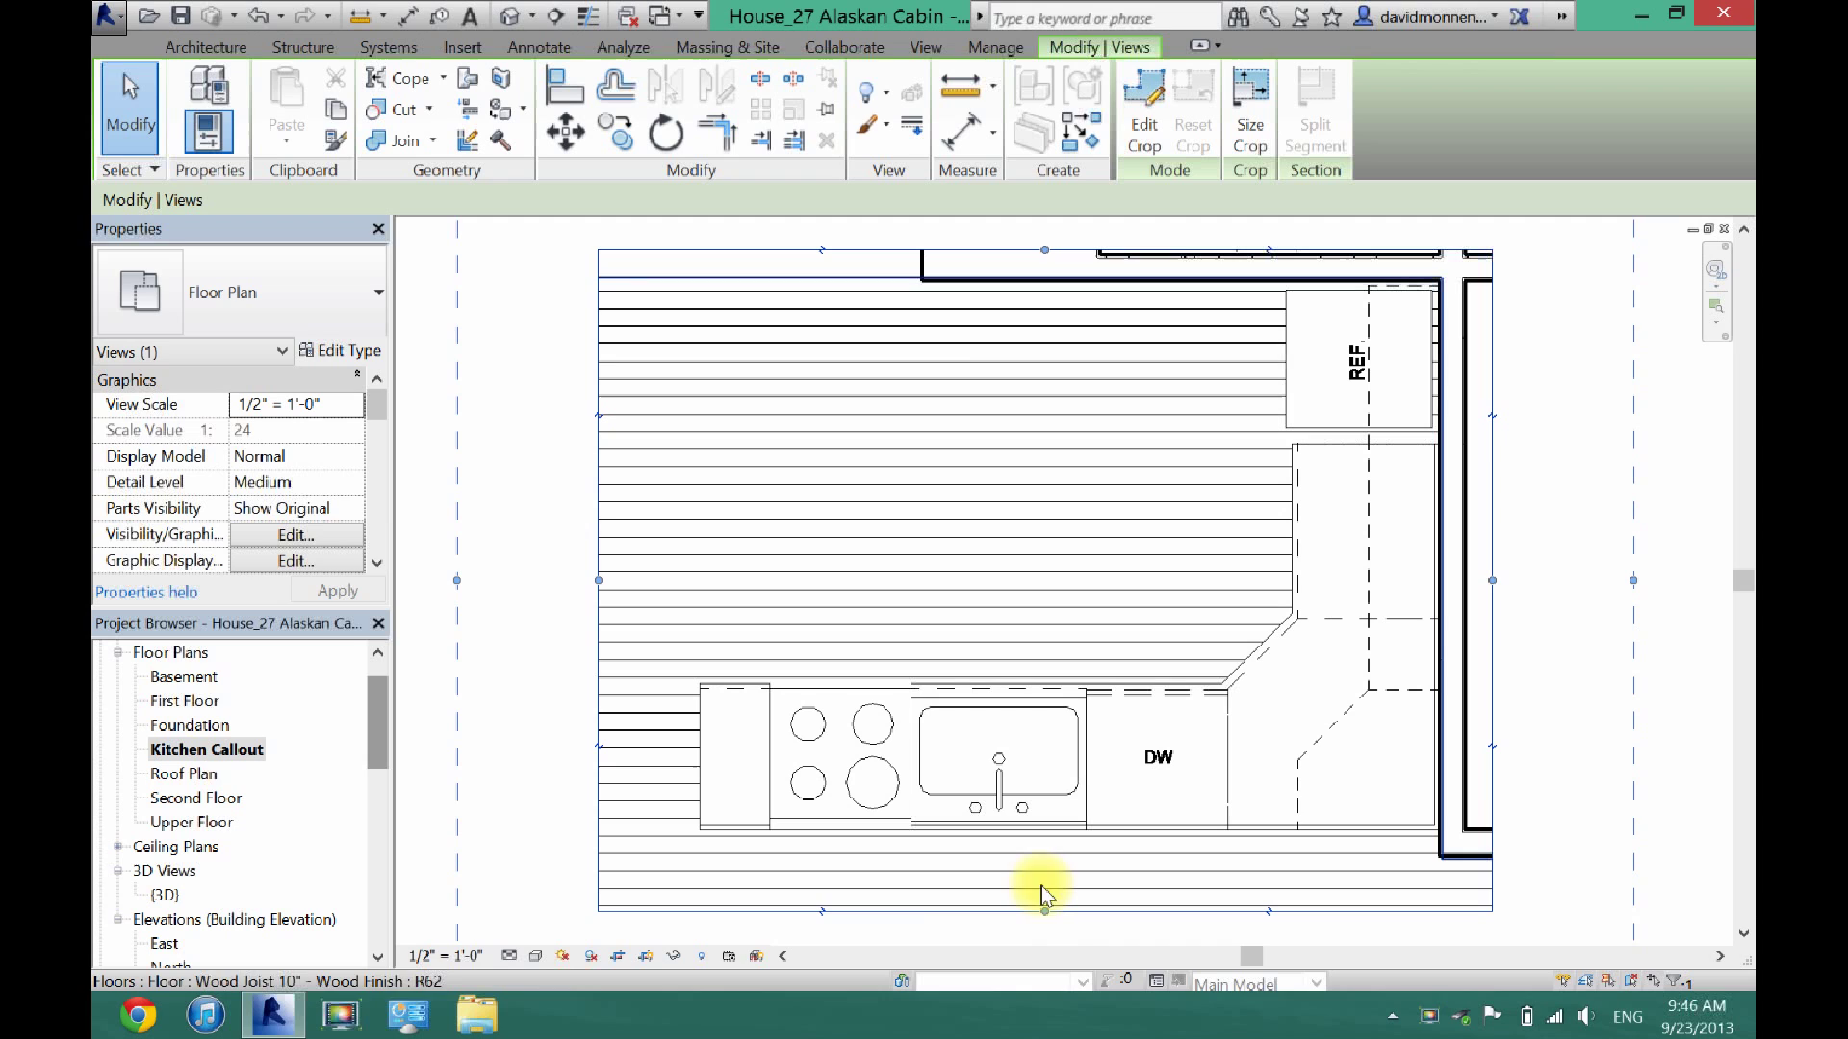
left_click_drag(1041, 910, 1039, 881)
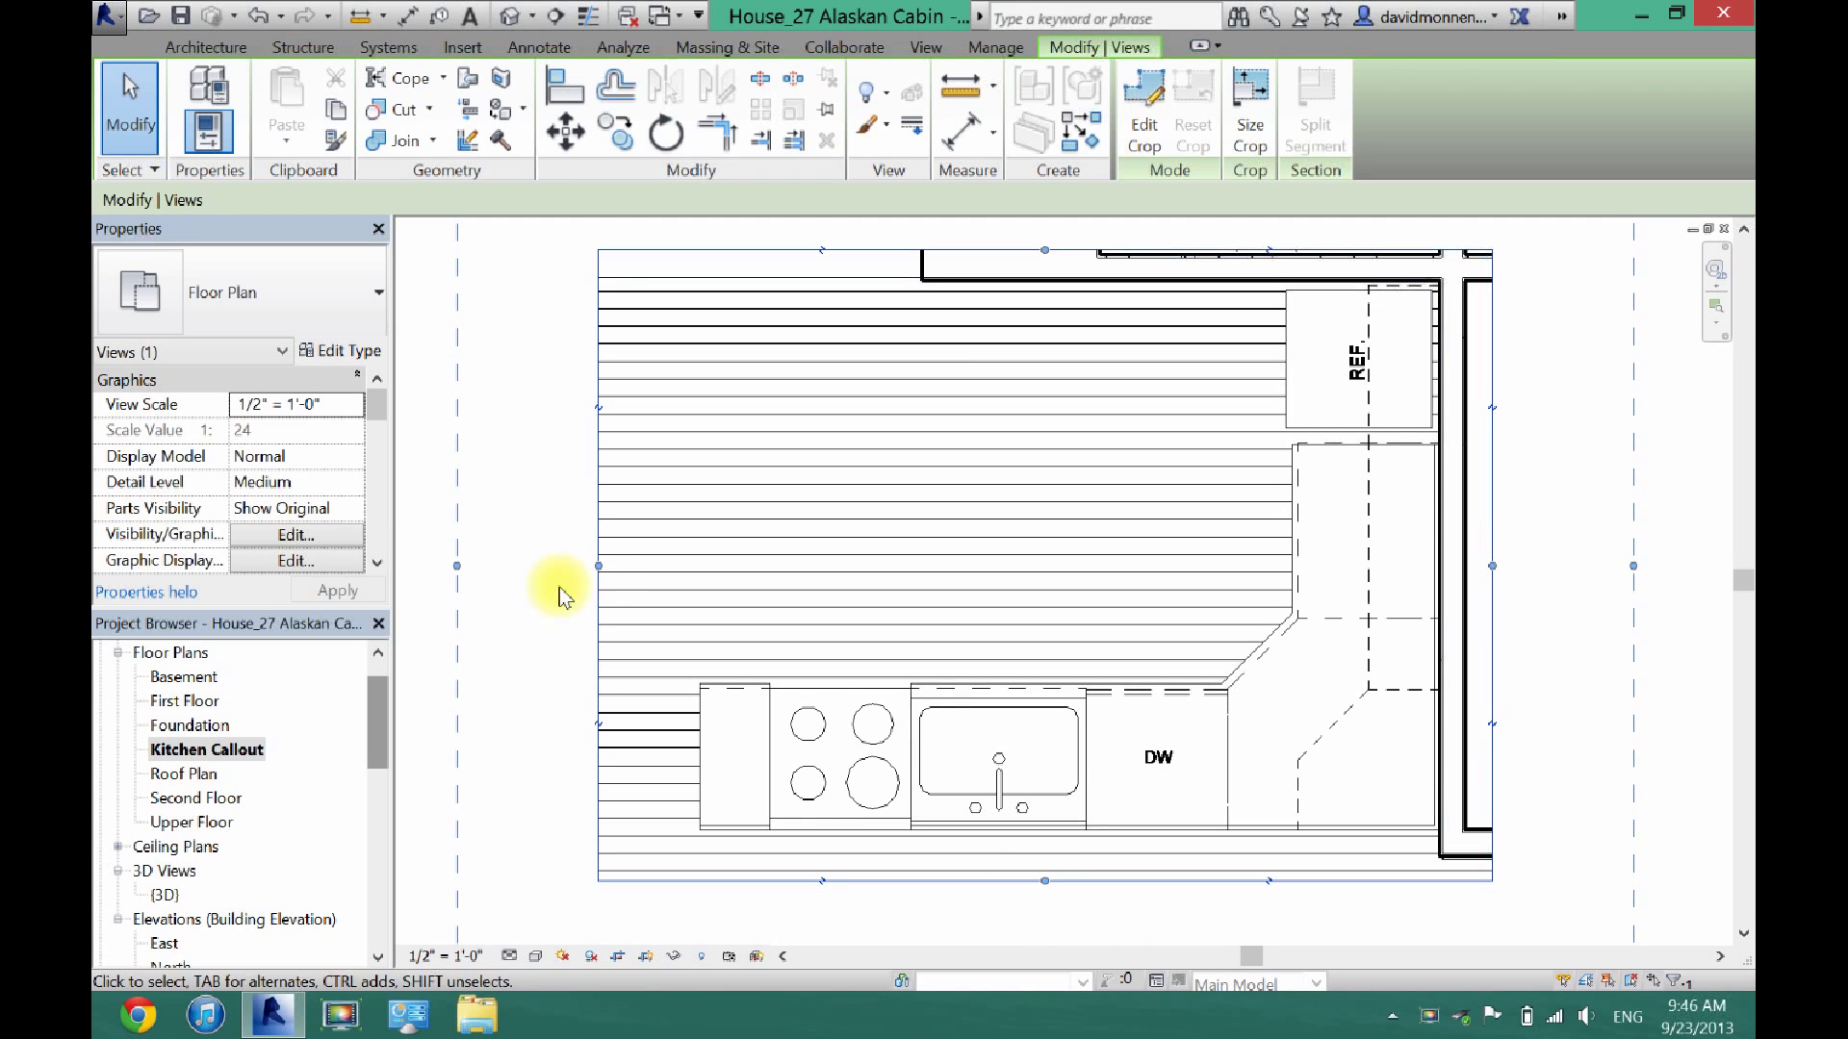
left_click_drag(598, 567, 655, 566)
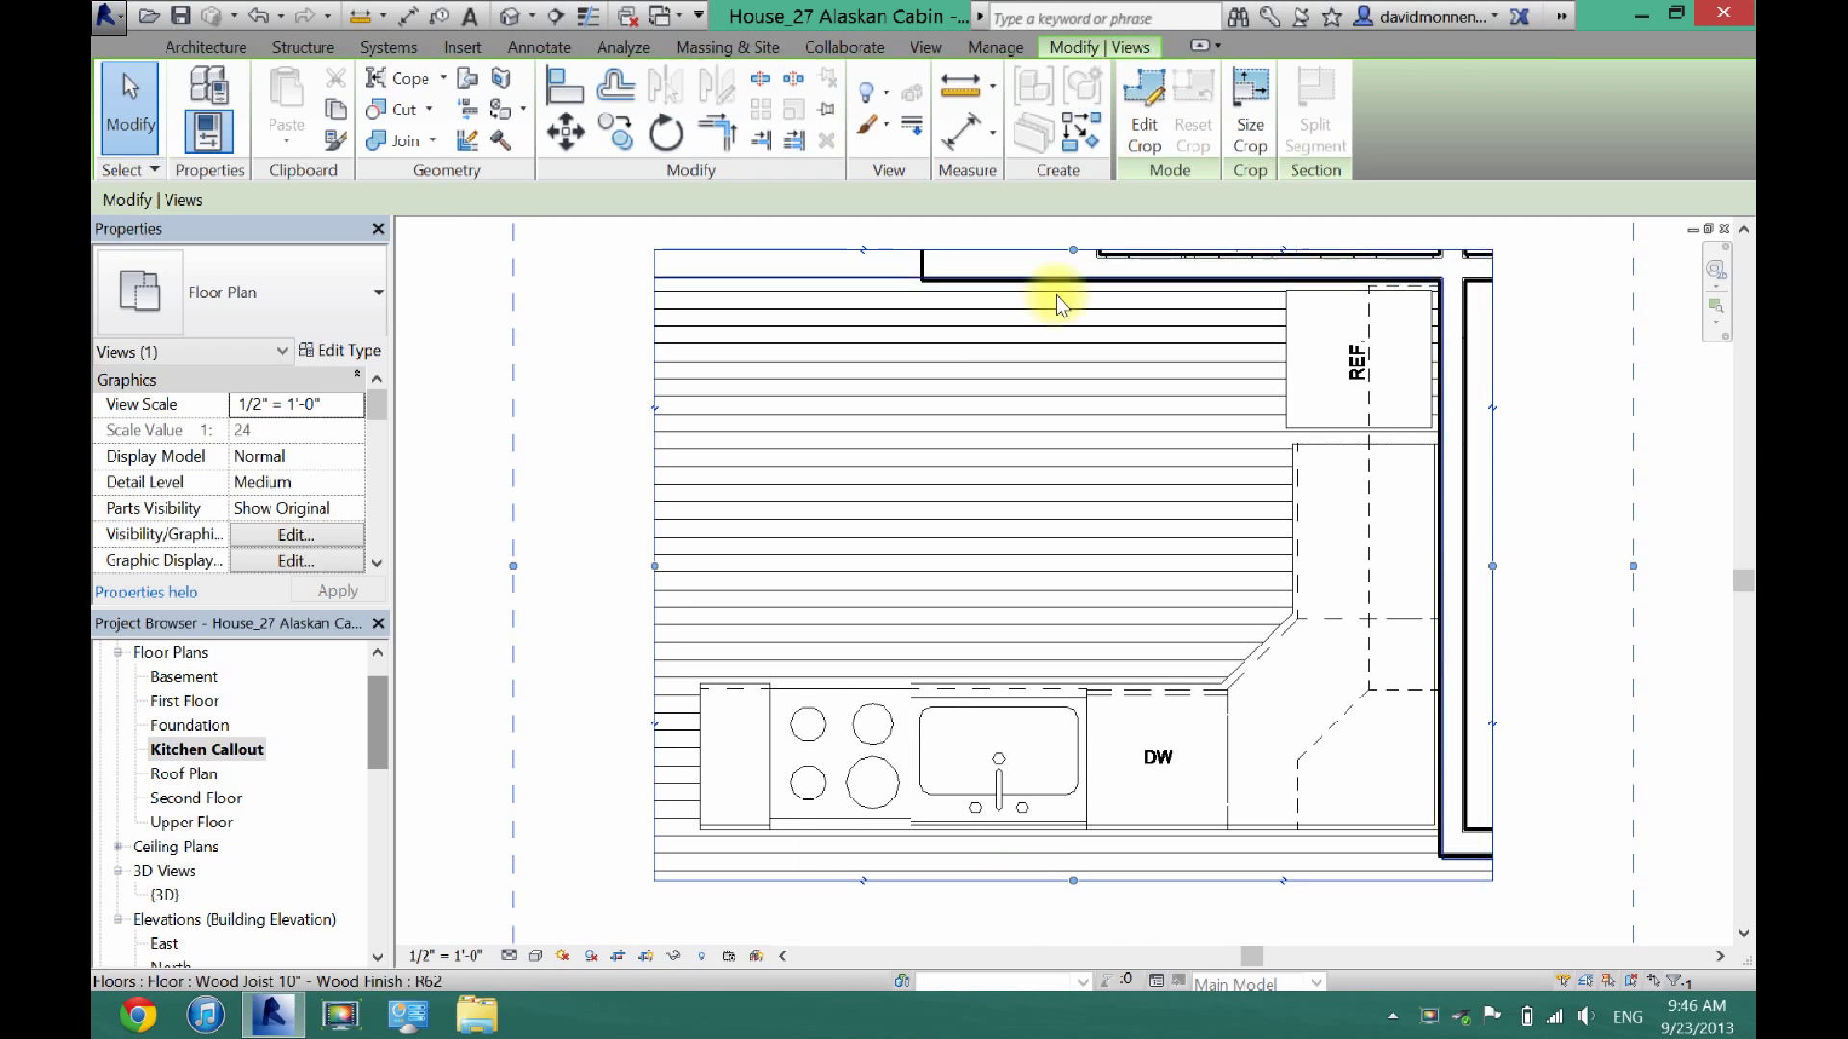
left_click(1686, 710)
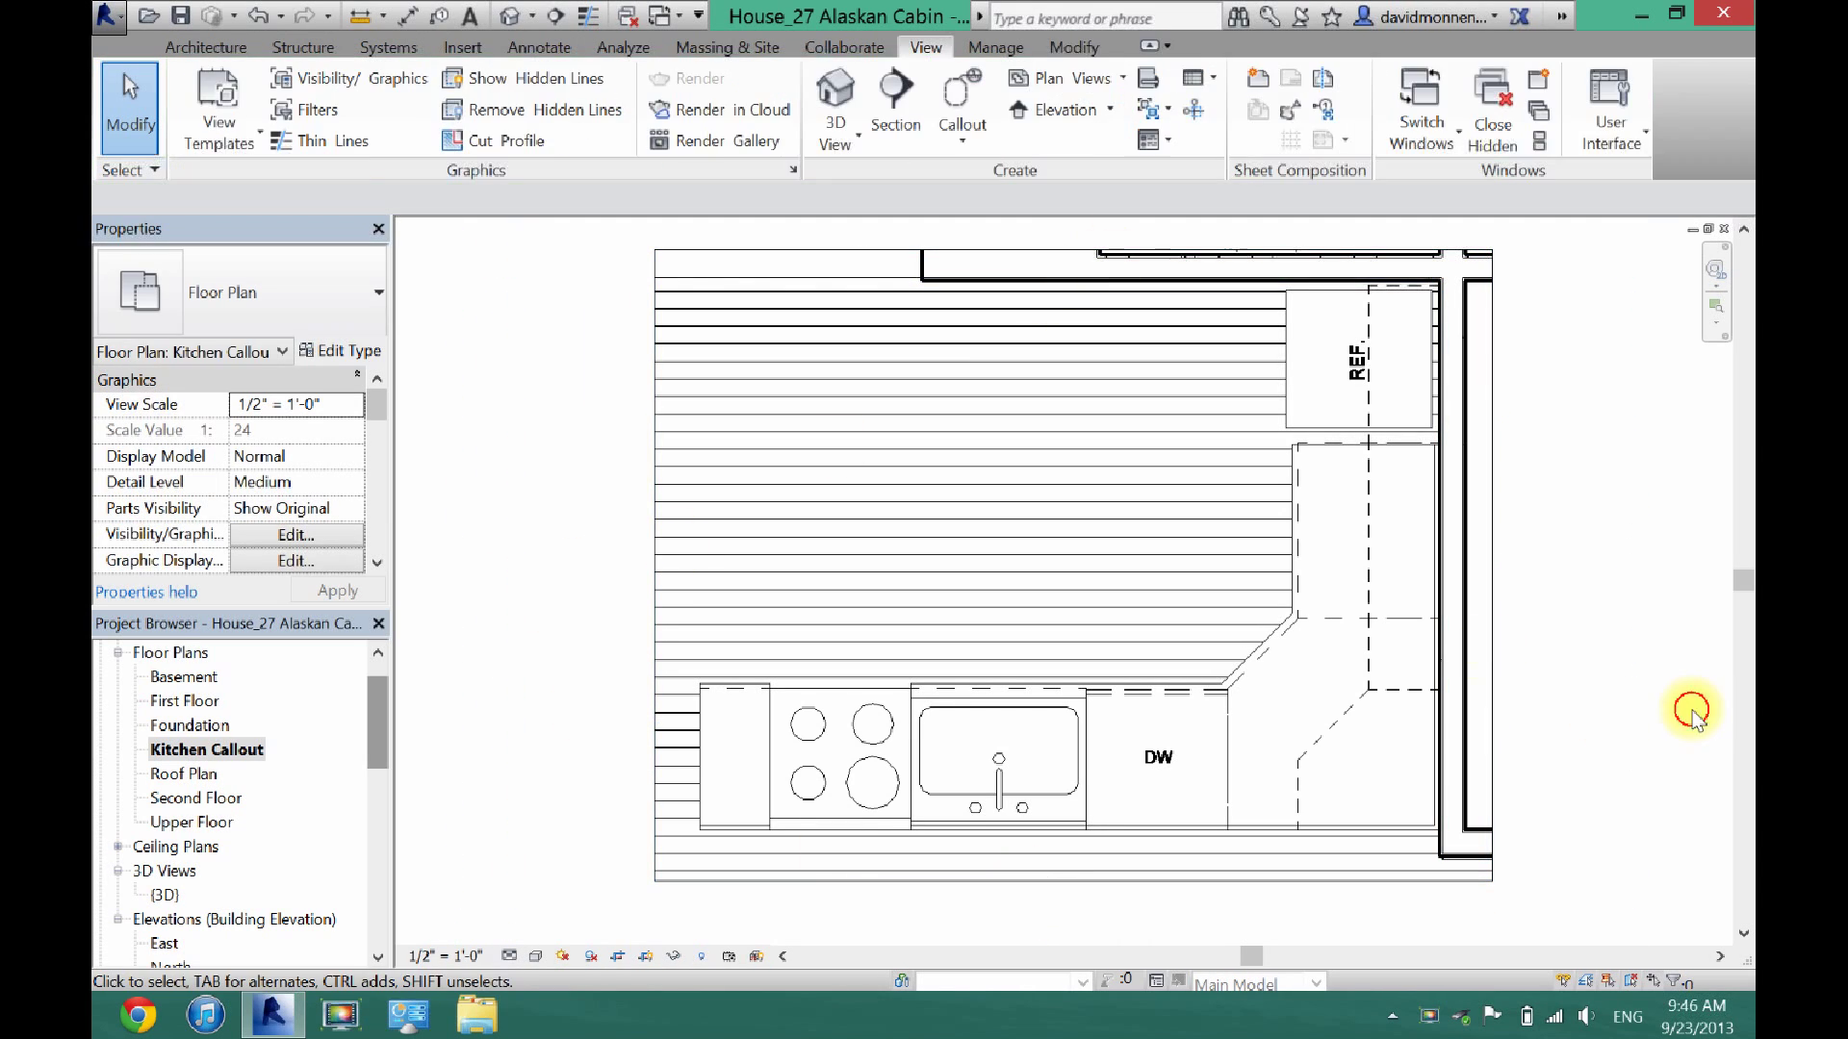
Step: Check the type of the base cabinet below the refrigerator and label it with the text note B30
left_click(1311, 584)
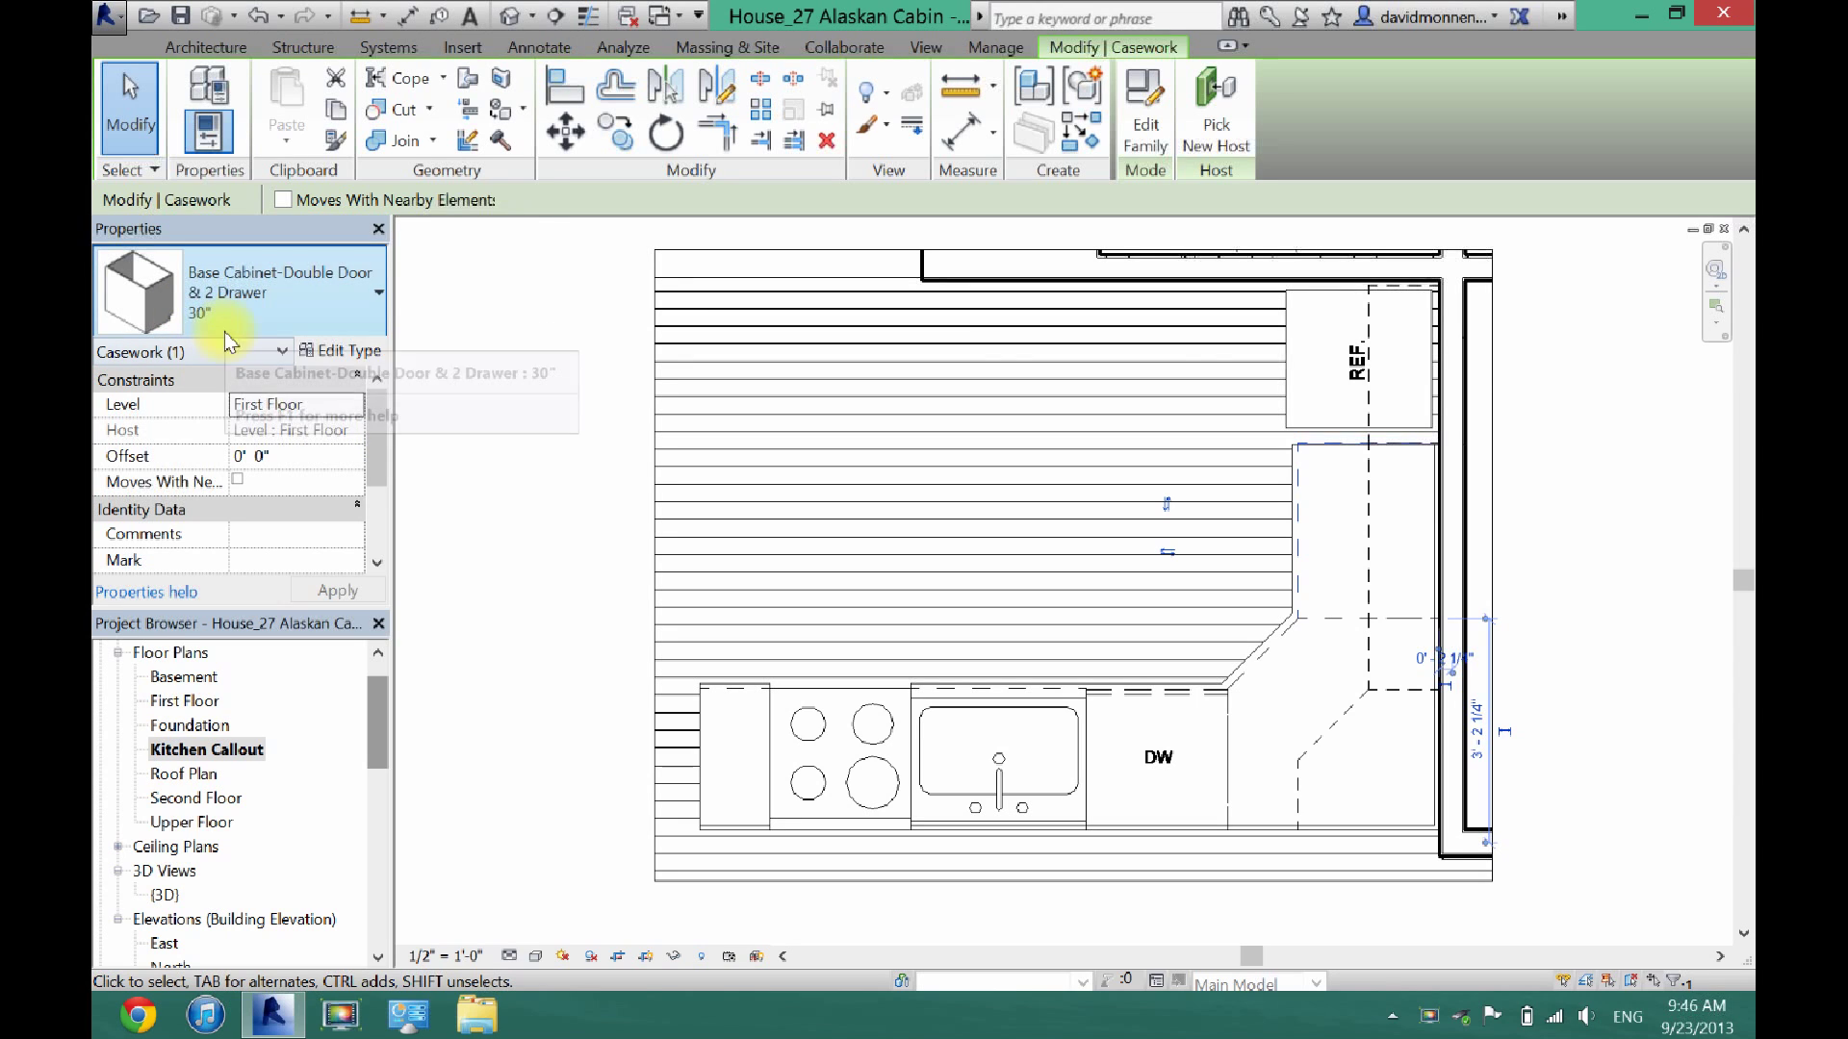
left_click(540, 48)
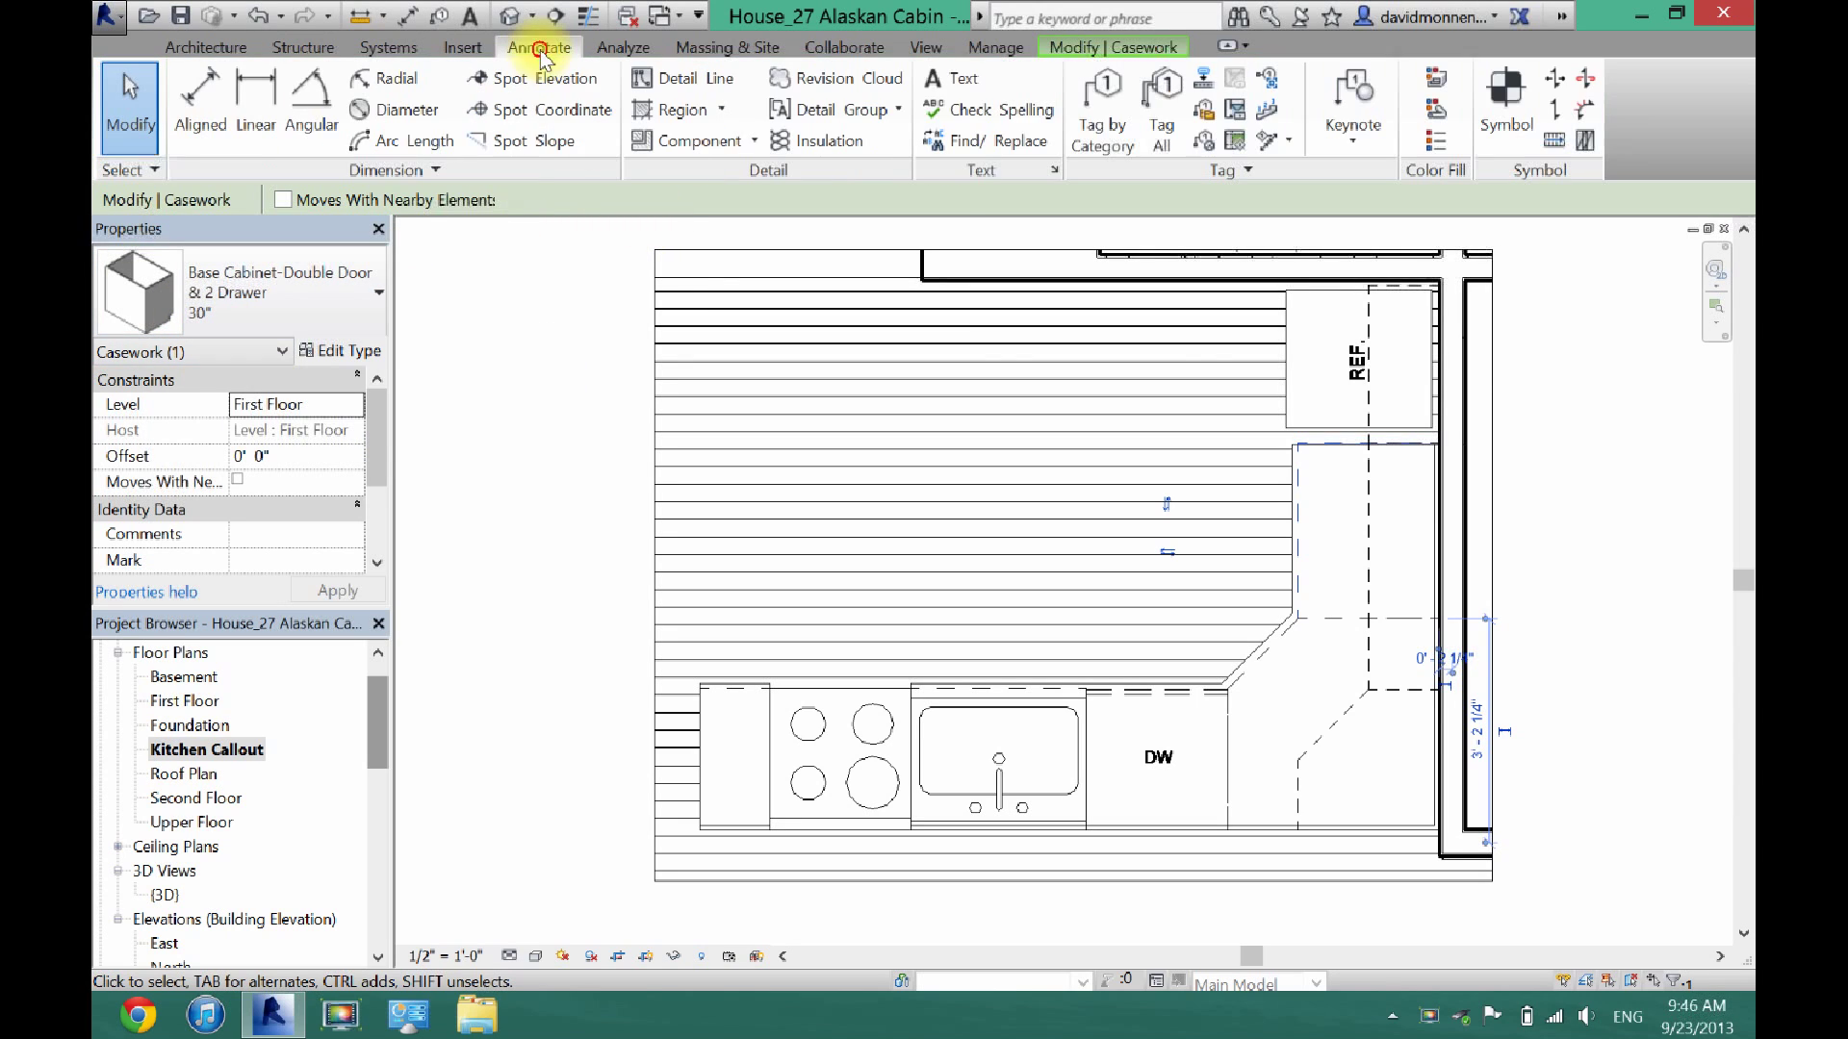
left_click(954, 85)
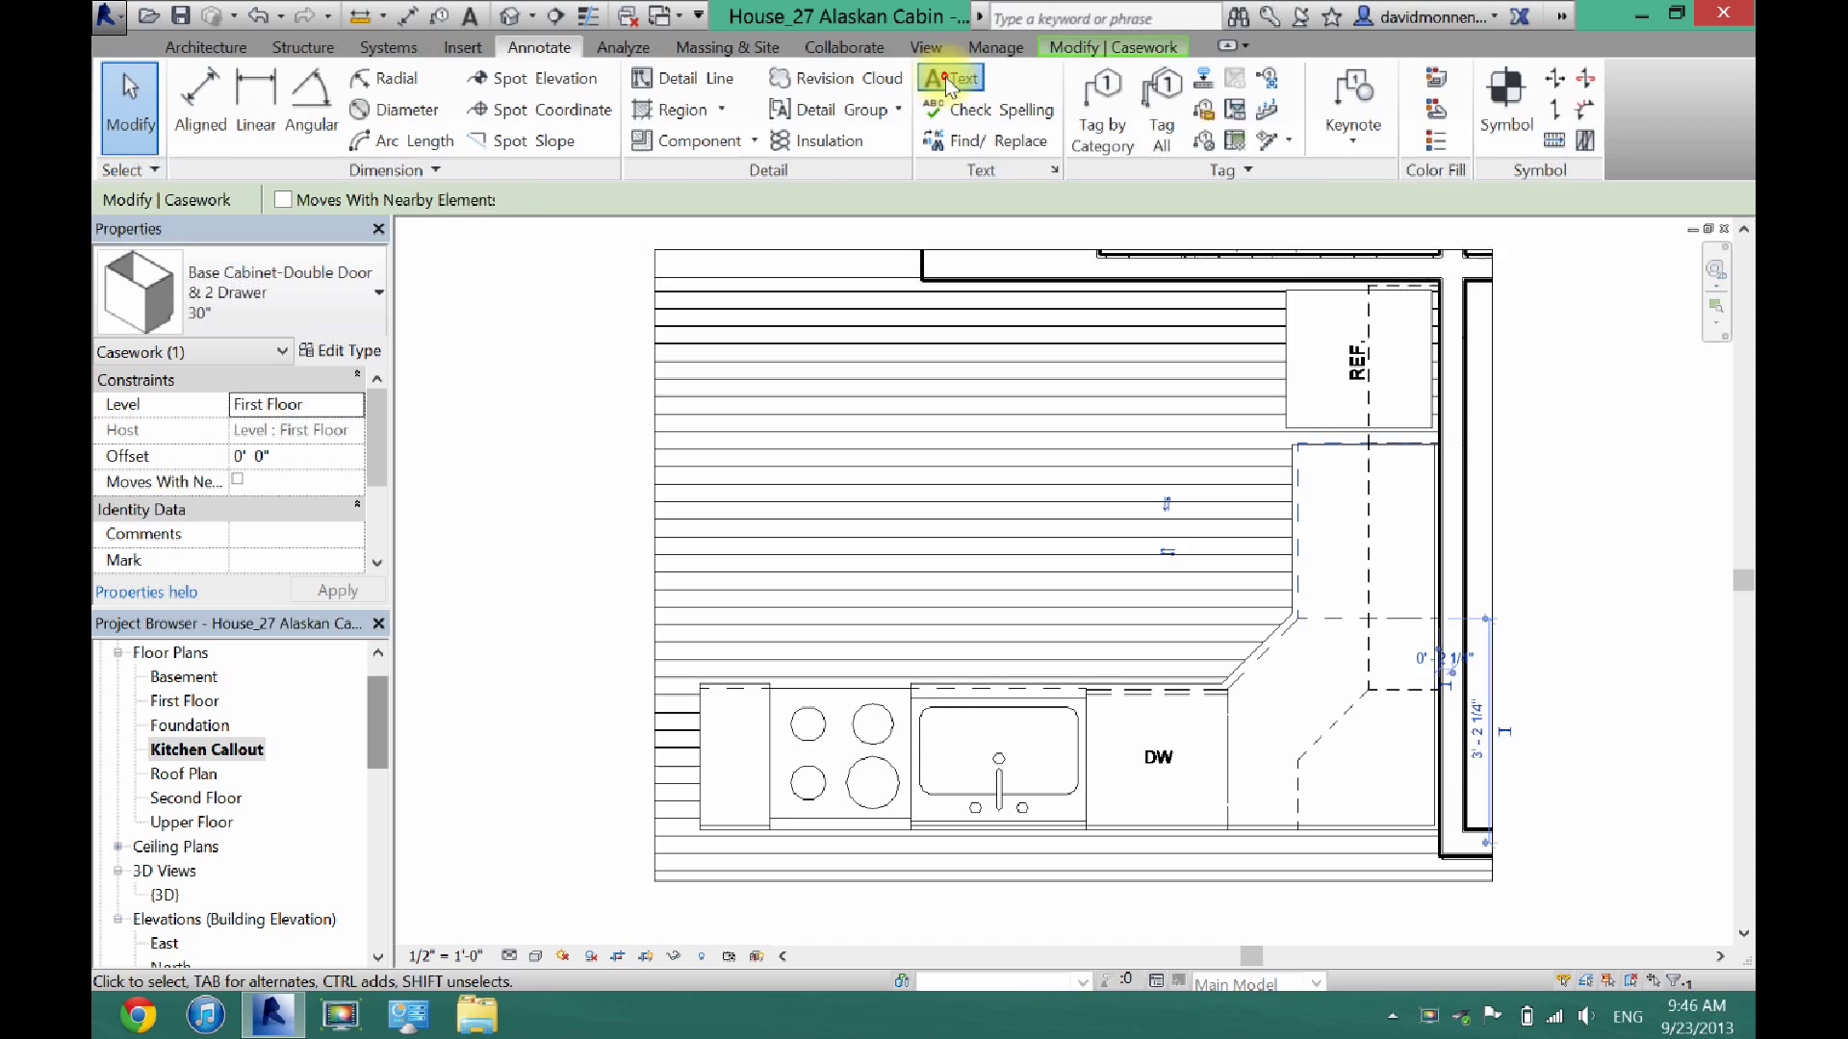
scroll(1328, 551, "up", 4)
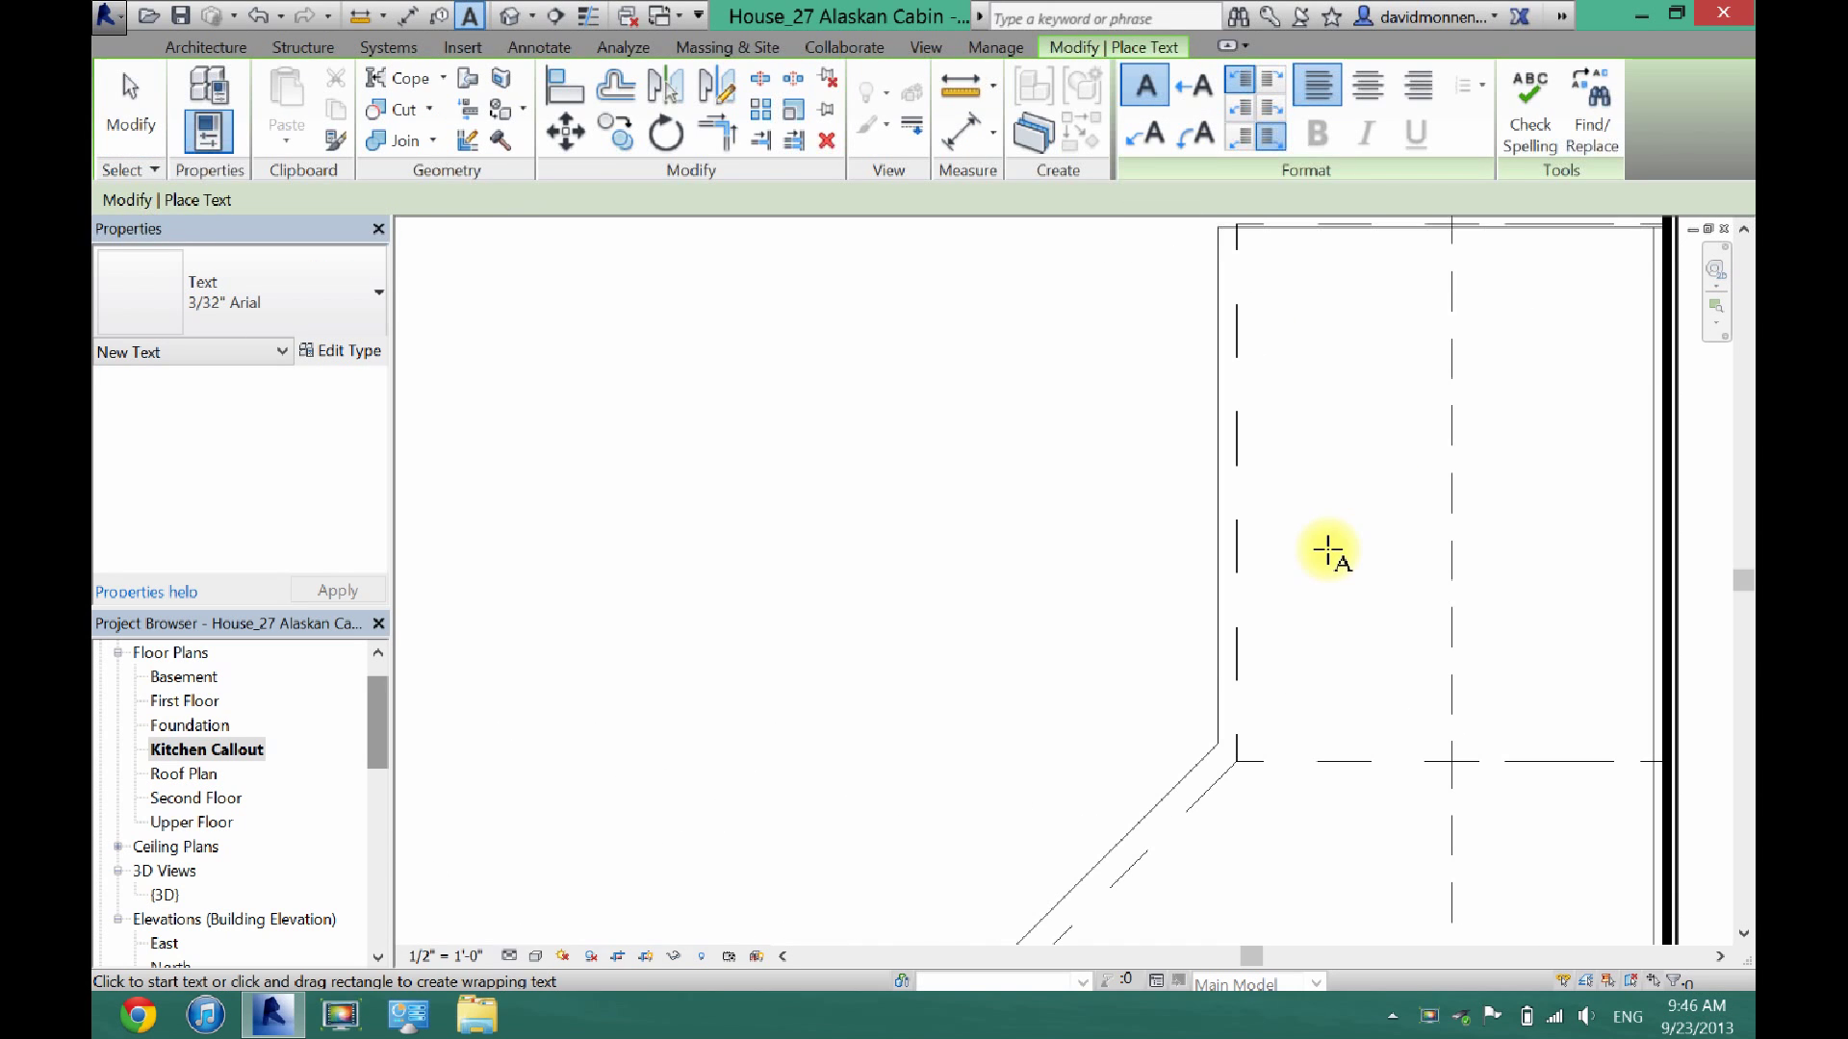
left_click(1283, 504)
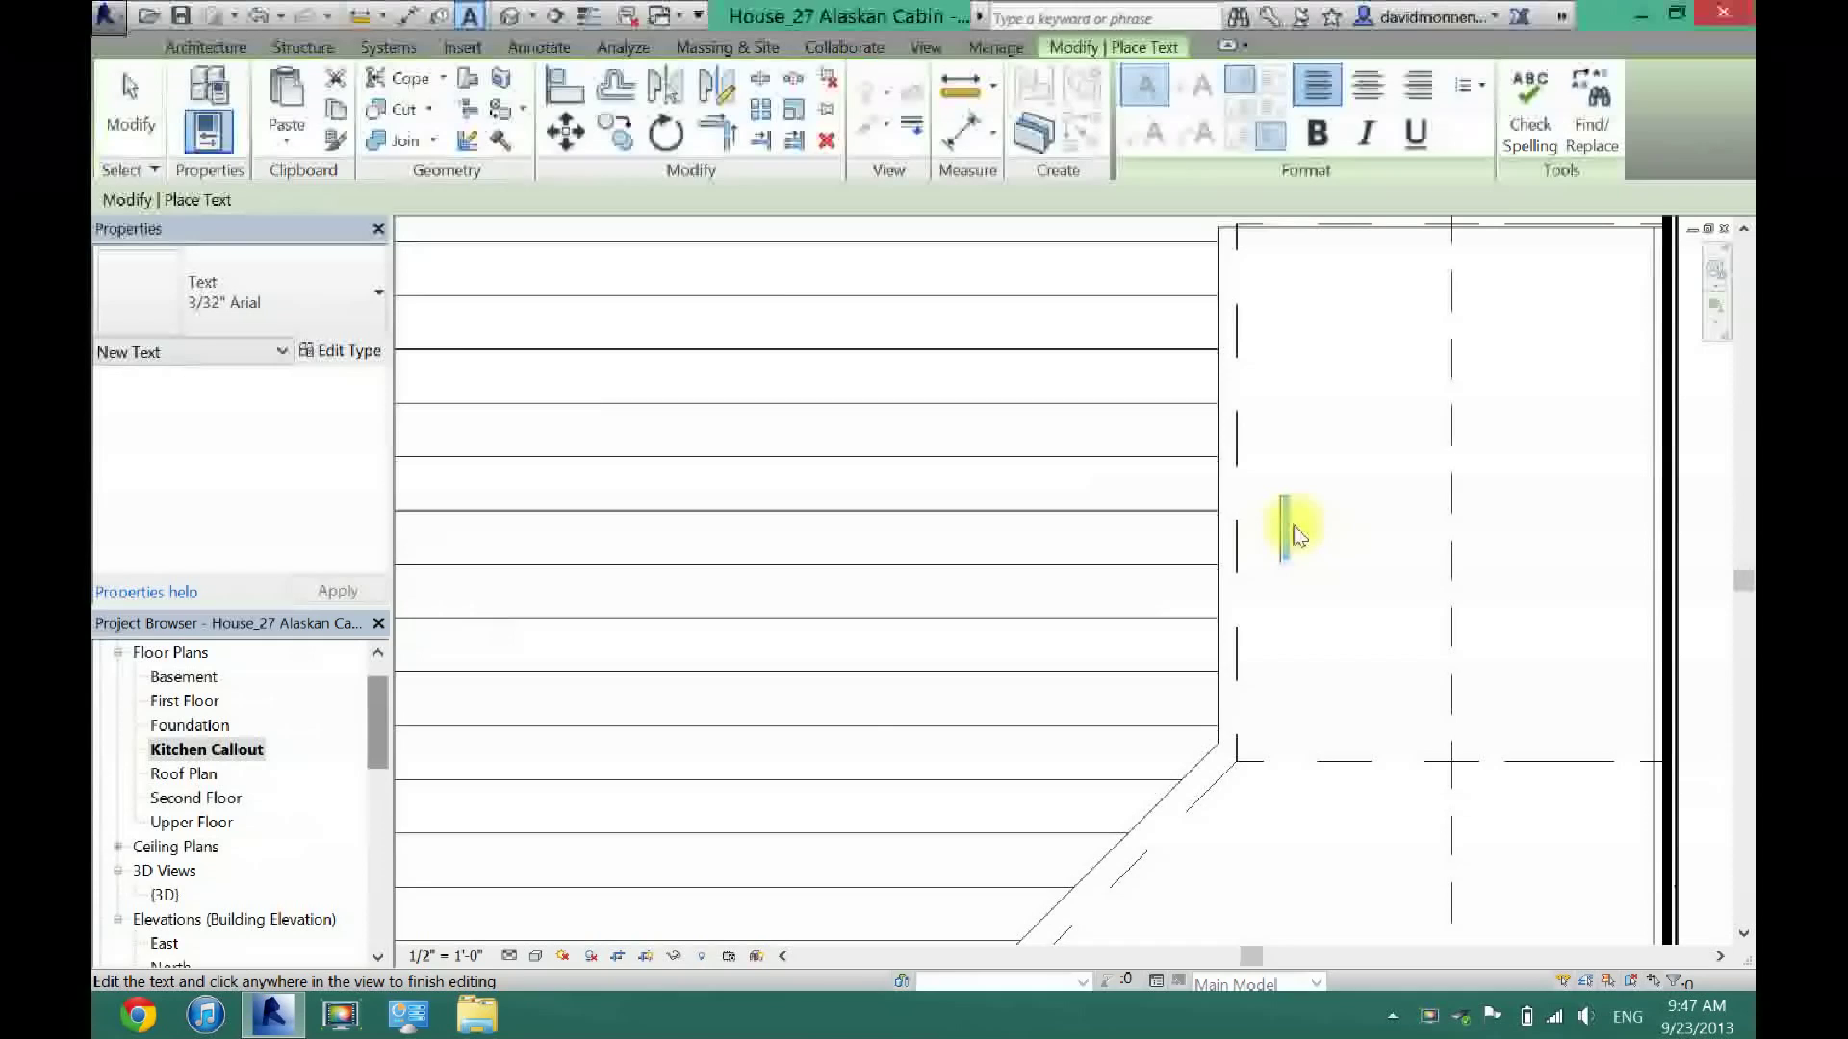
type("B30")
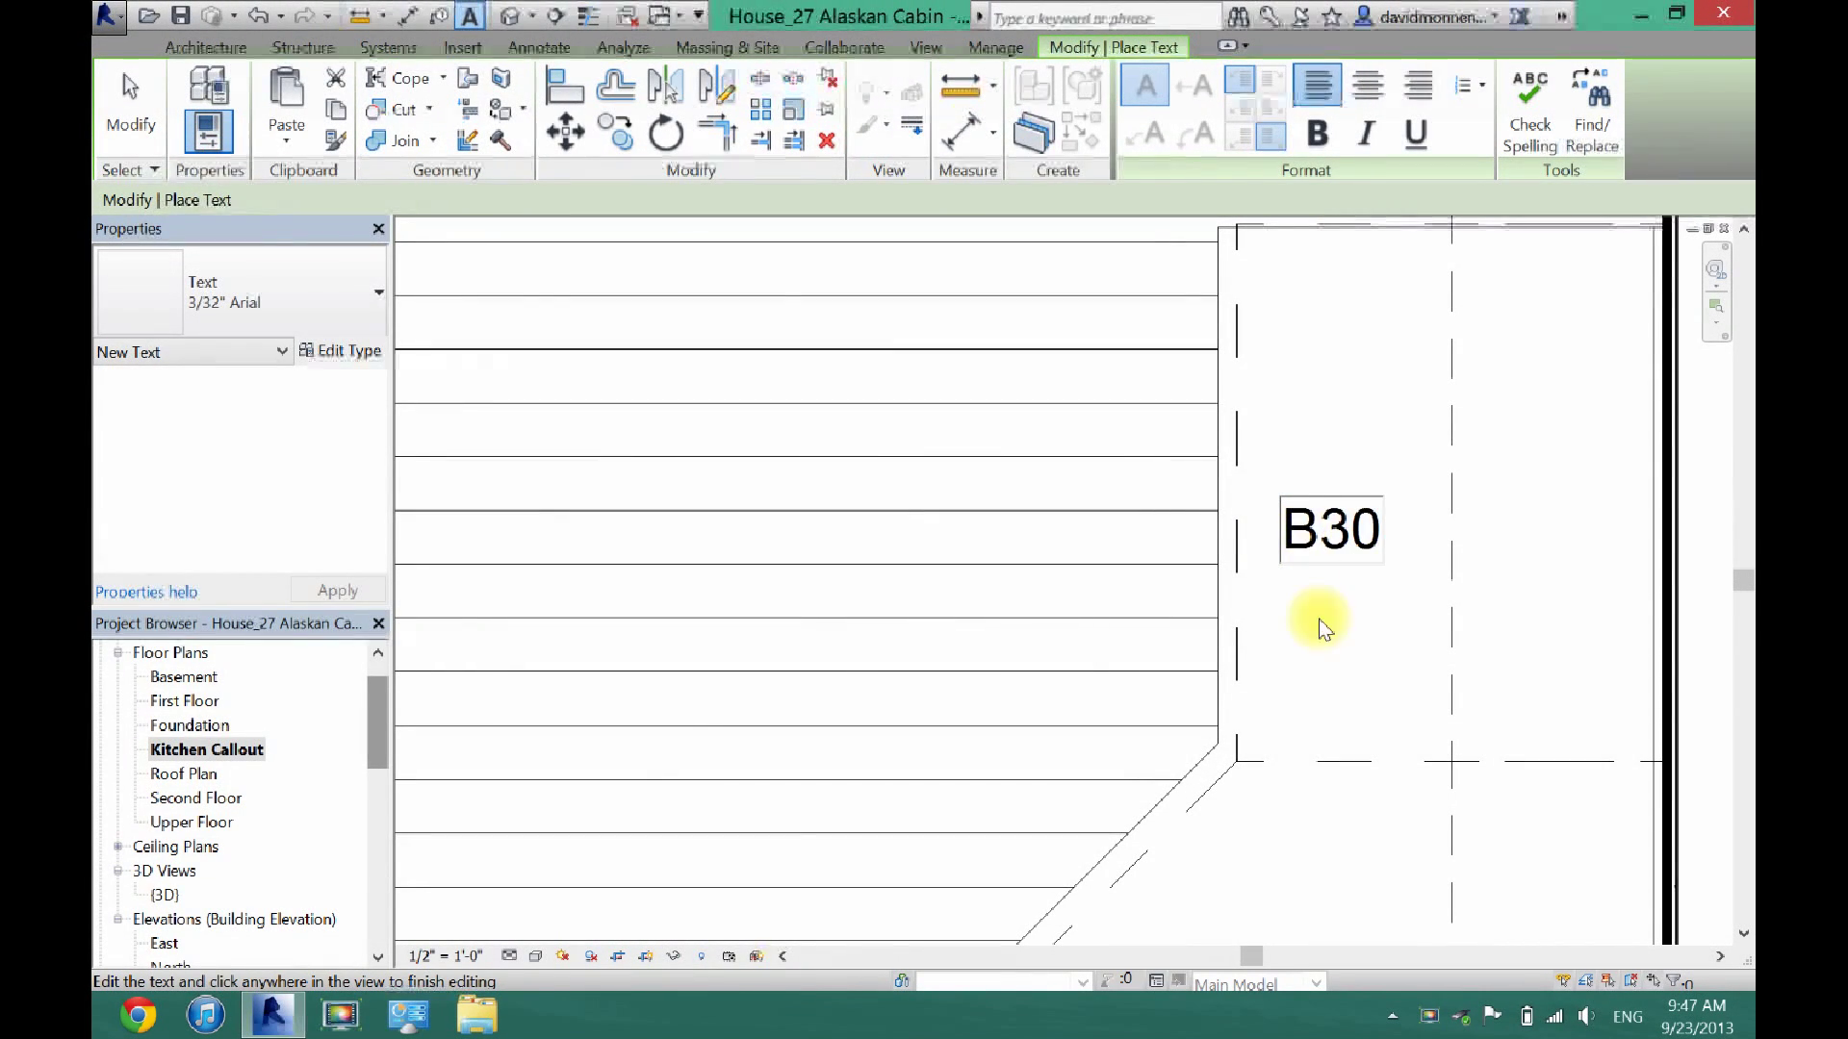
left_click(1339, 673)
scroll(1339, 673, "down", 2)
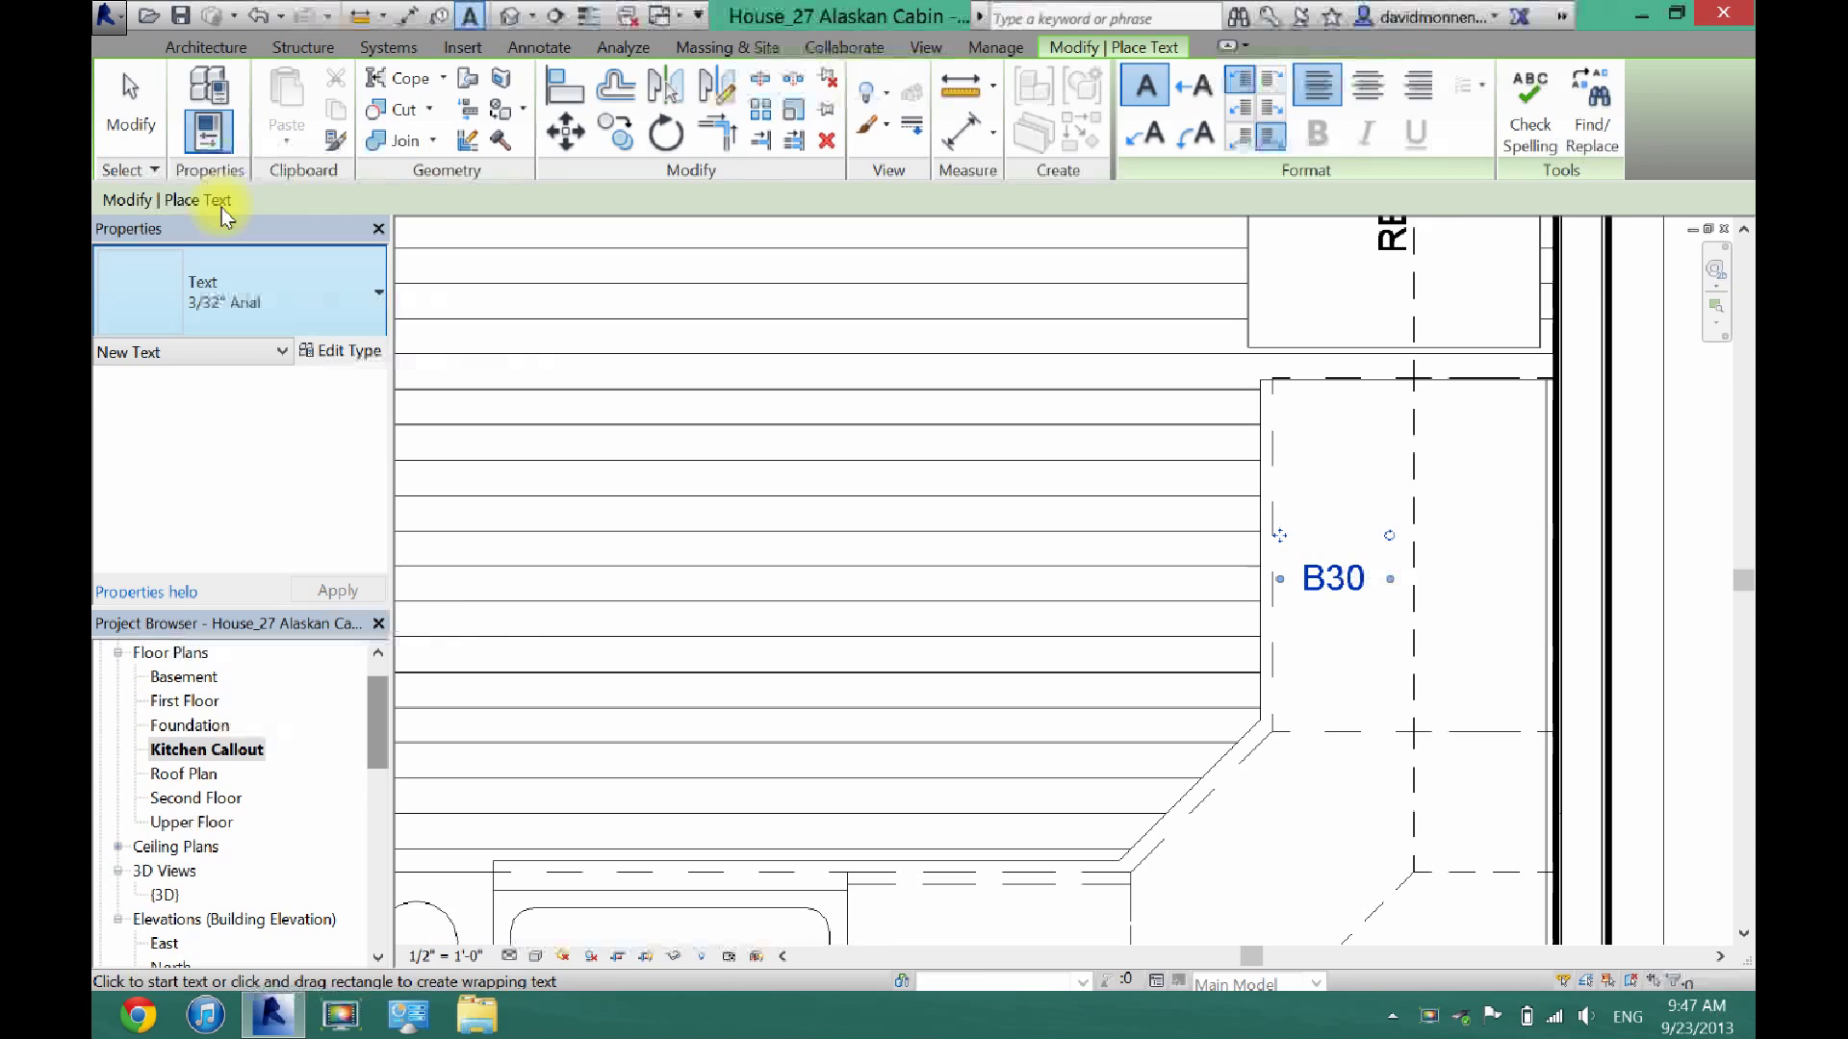
left_click(124, 73)
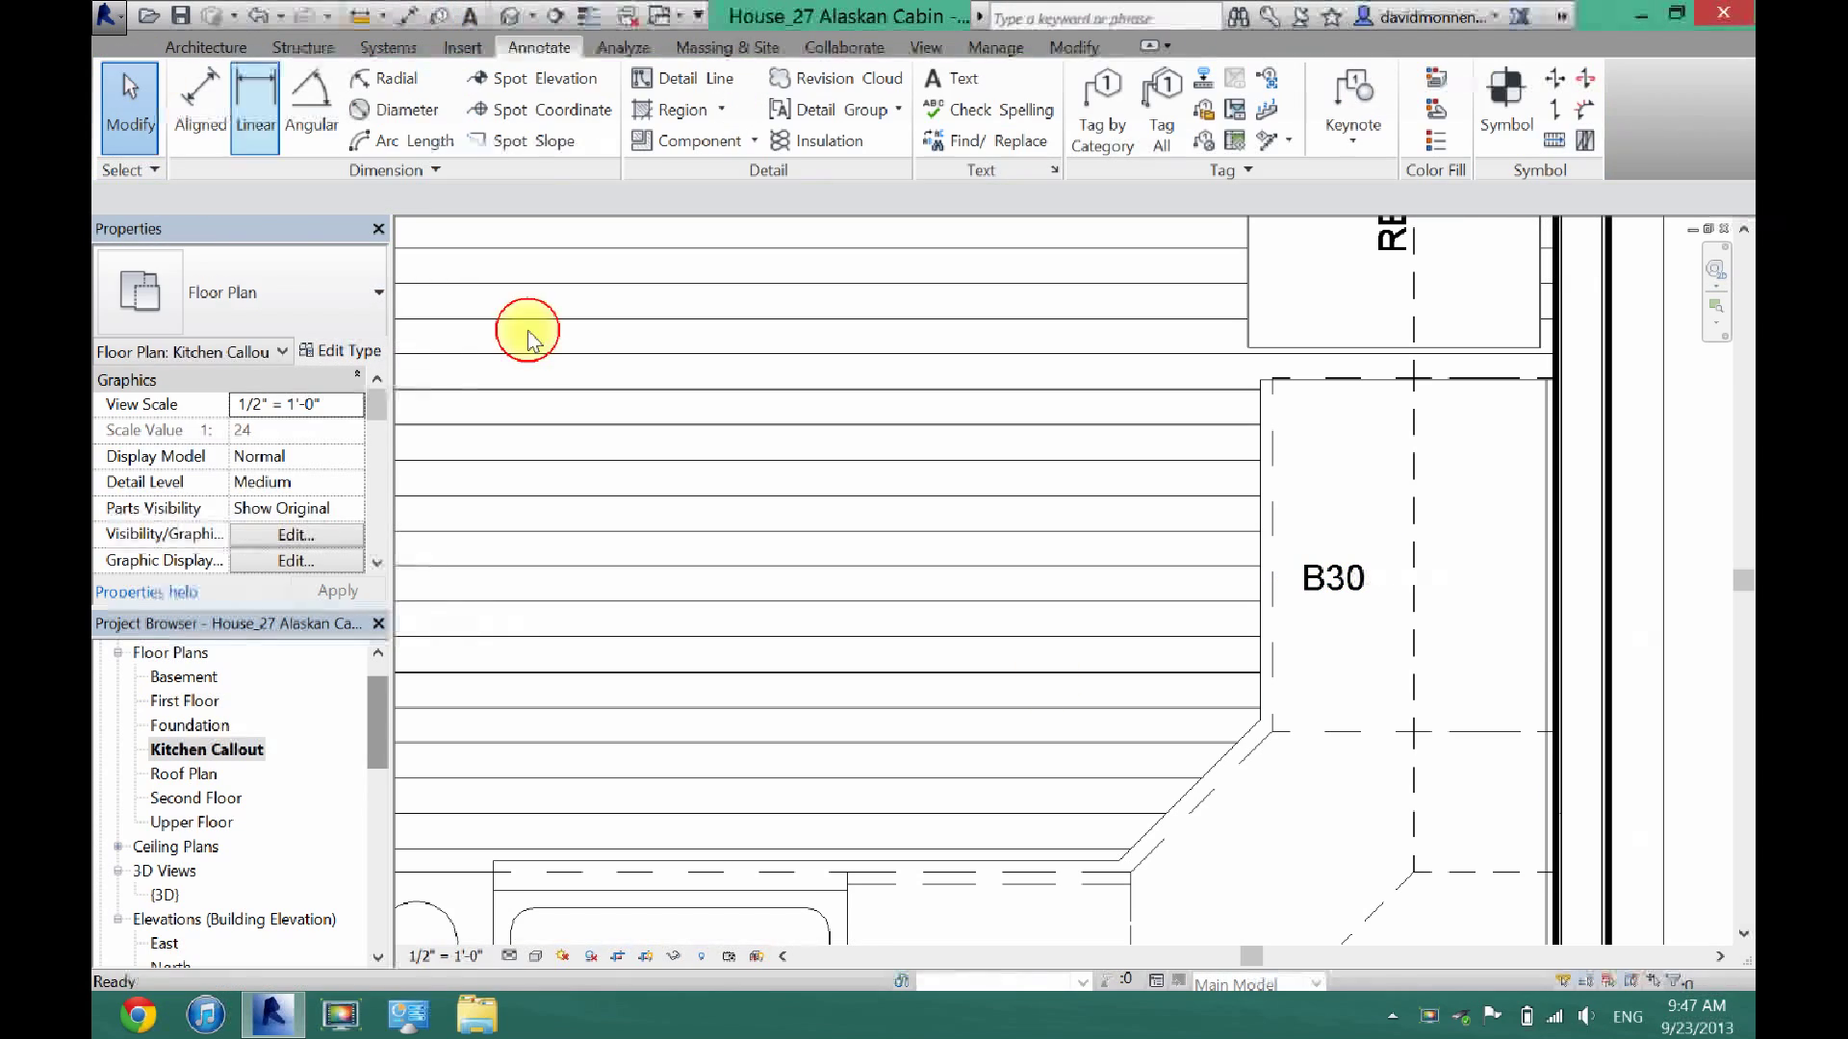
Step: Check the type of the angled corner base cabinet and label it with the text note B36
left_click(1198, 797)
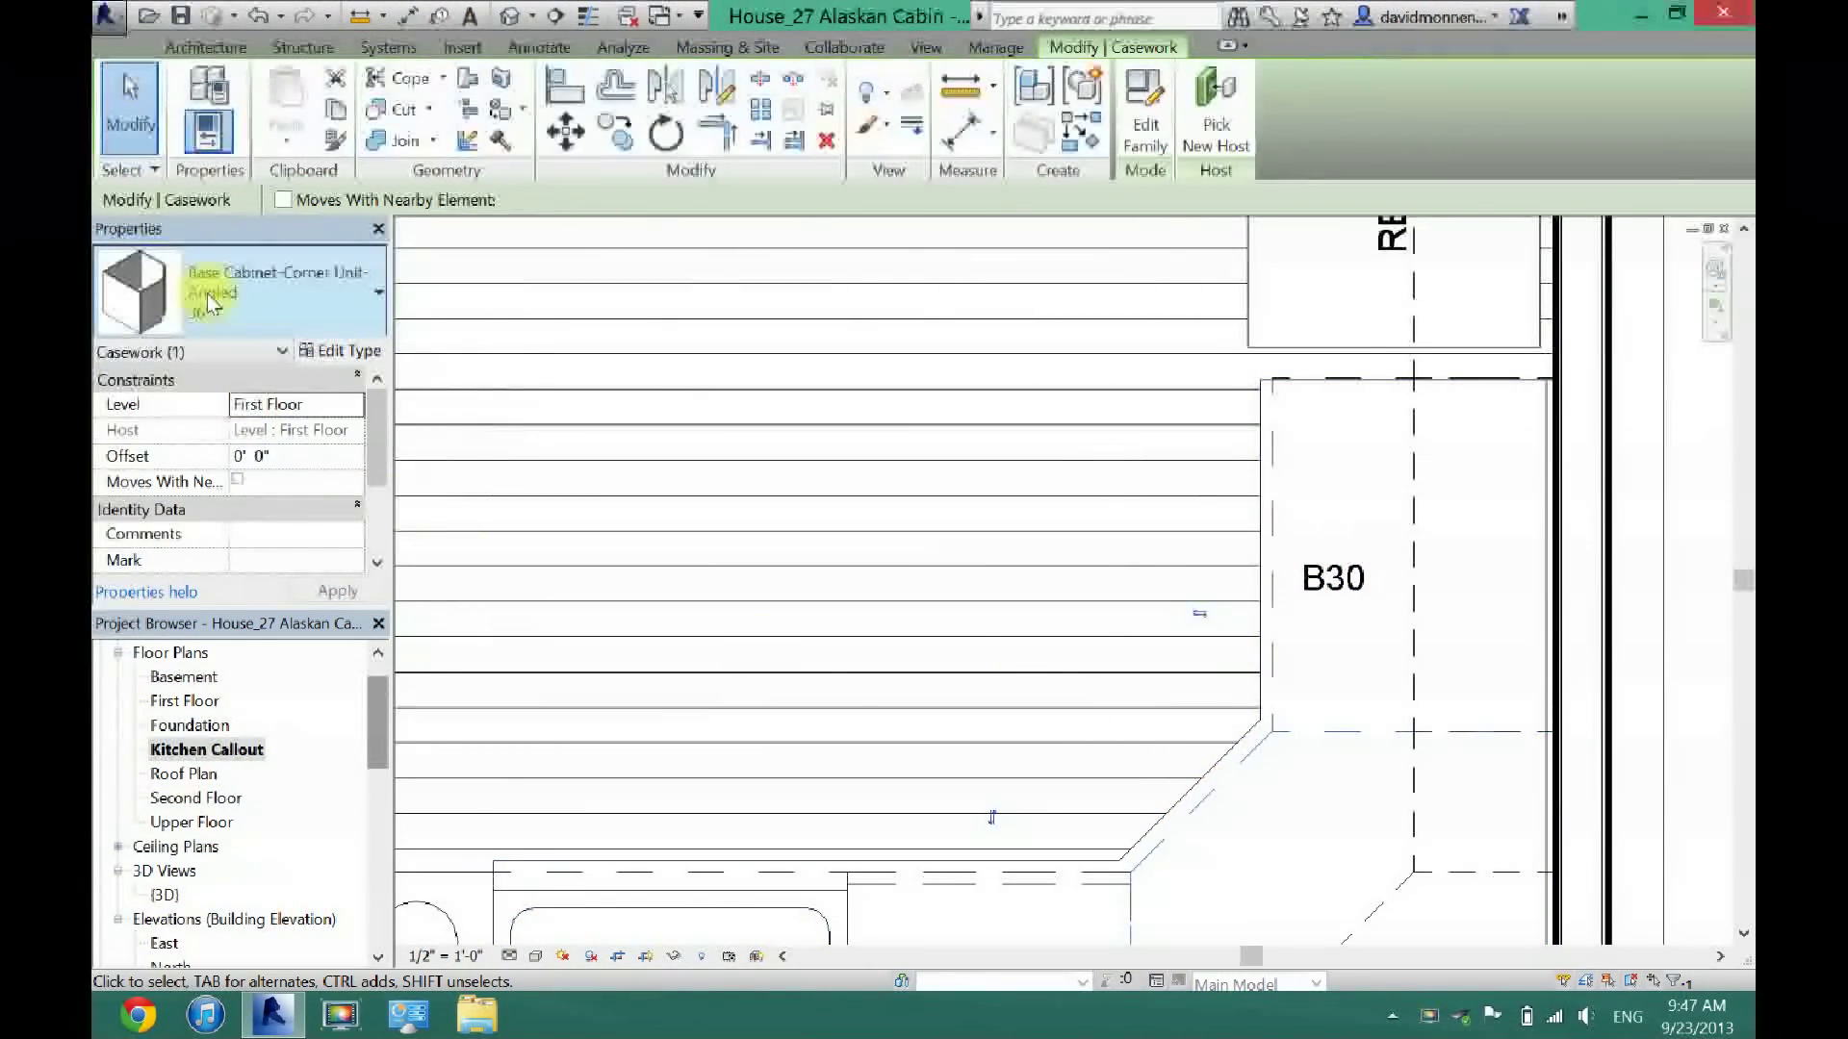
left_click(771, 260)
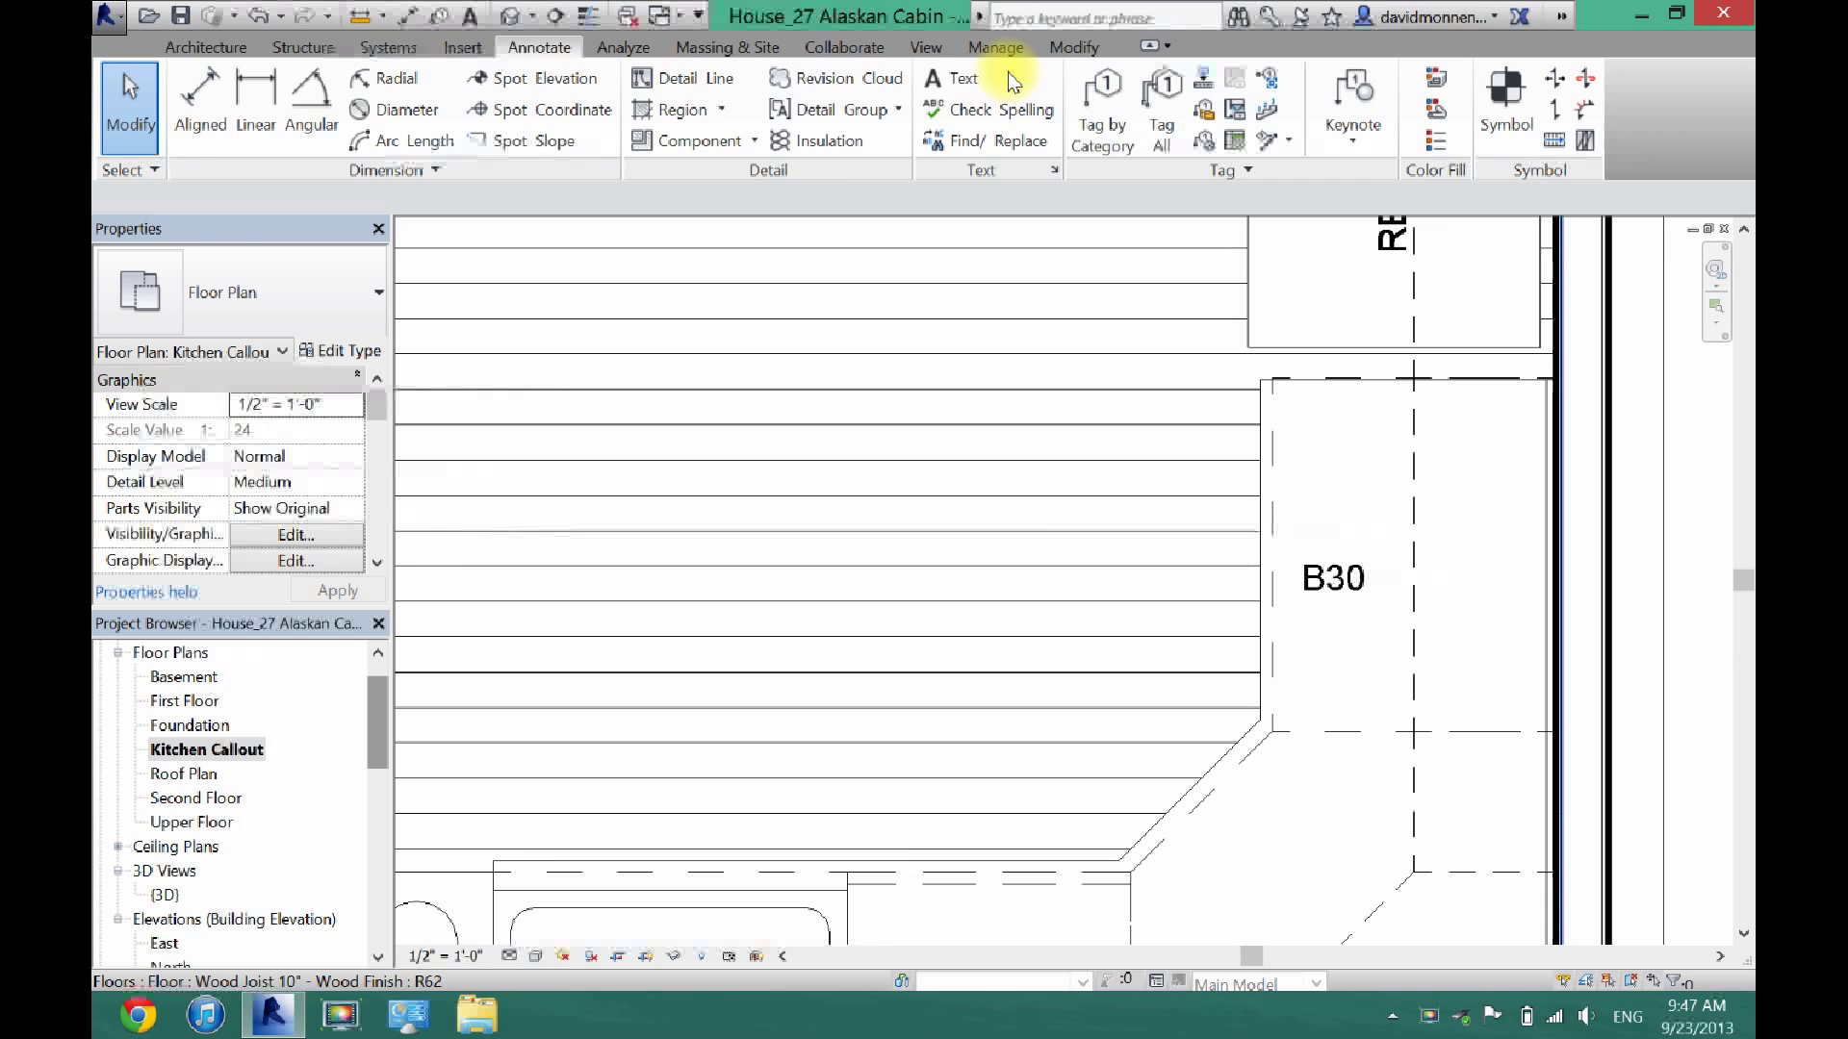
left_click(962, 82)
left_click(1220, 880)
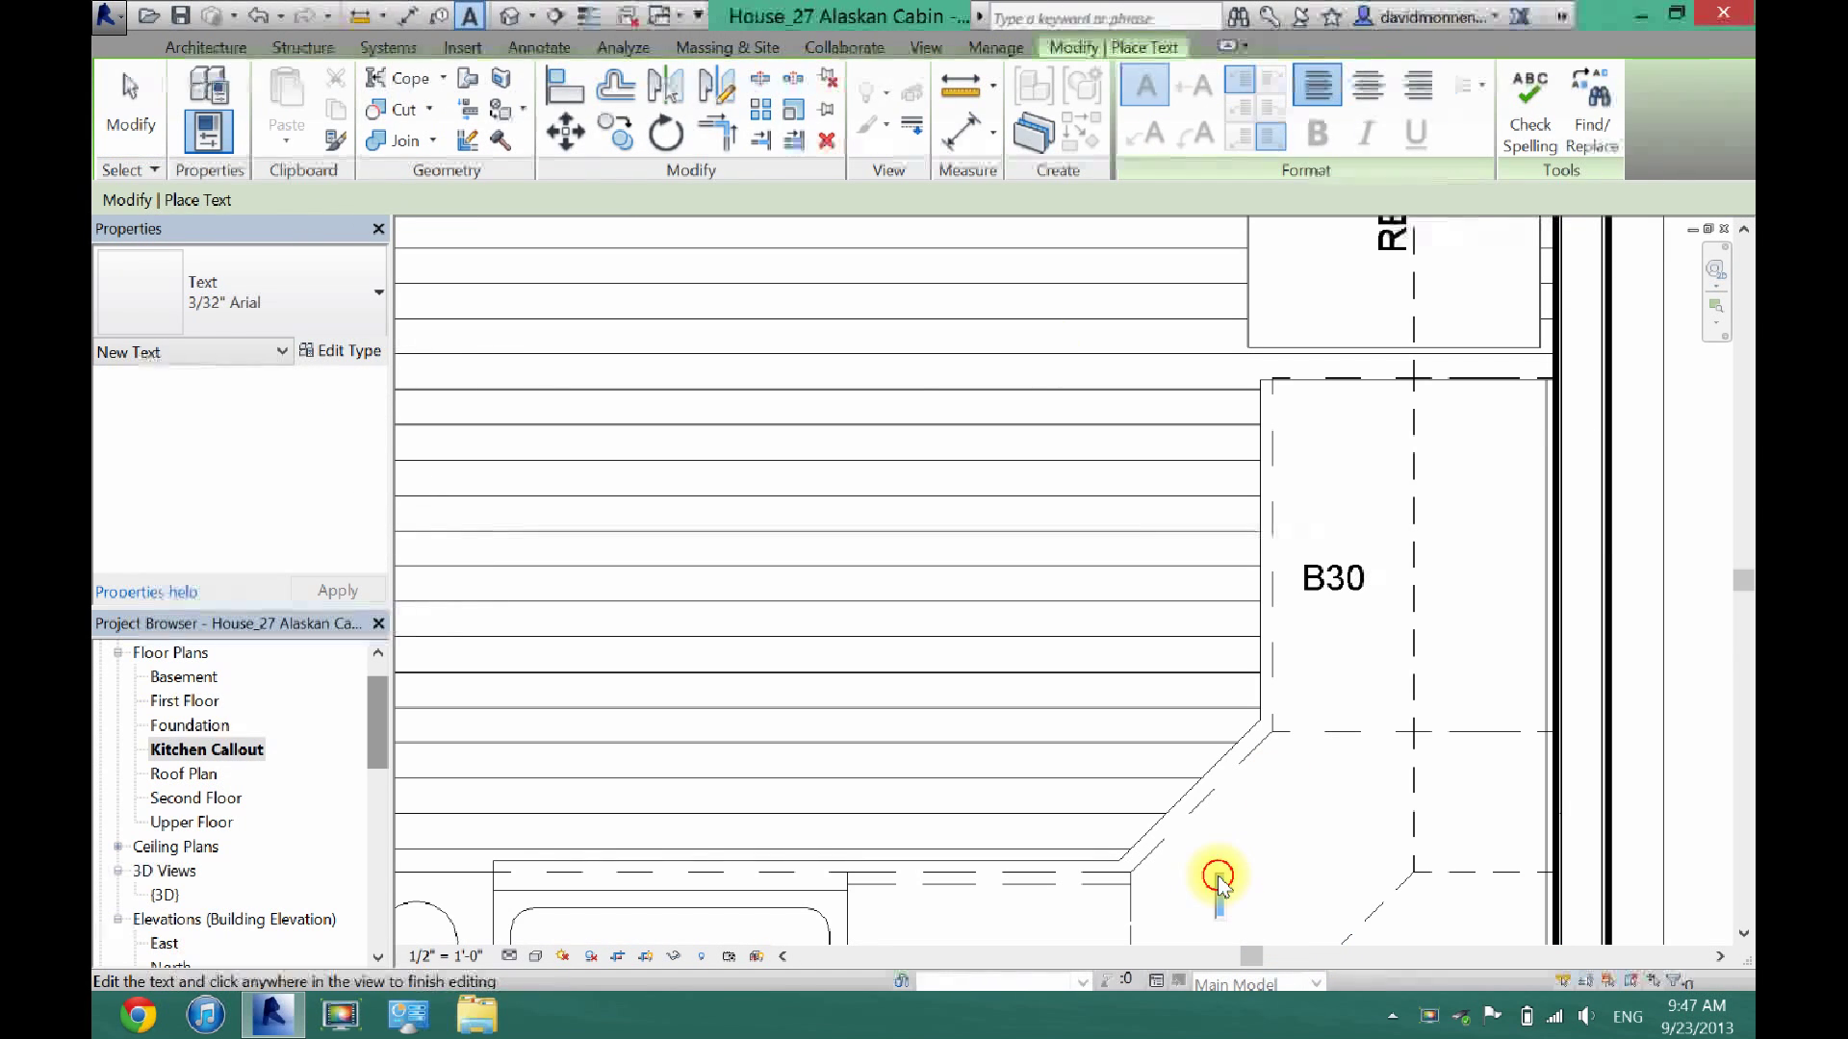
type("B36")
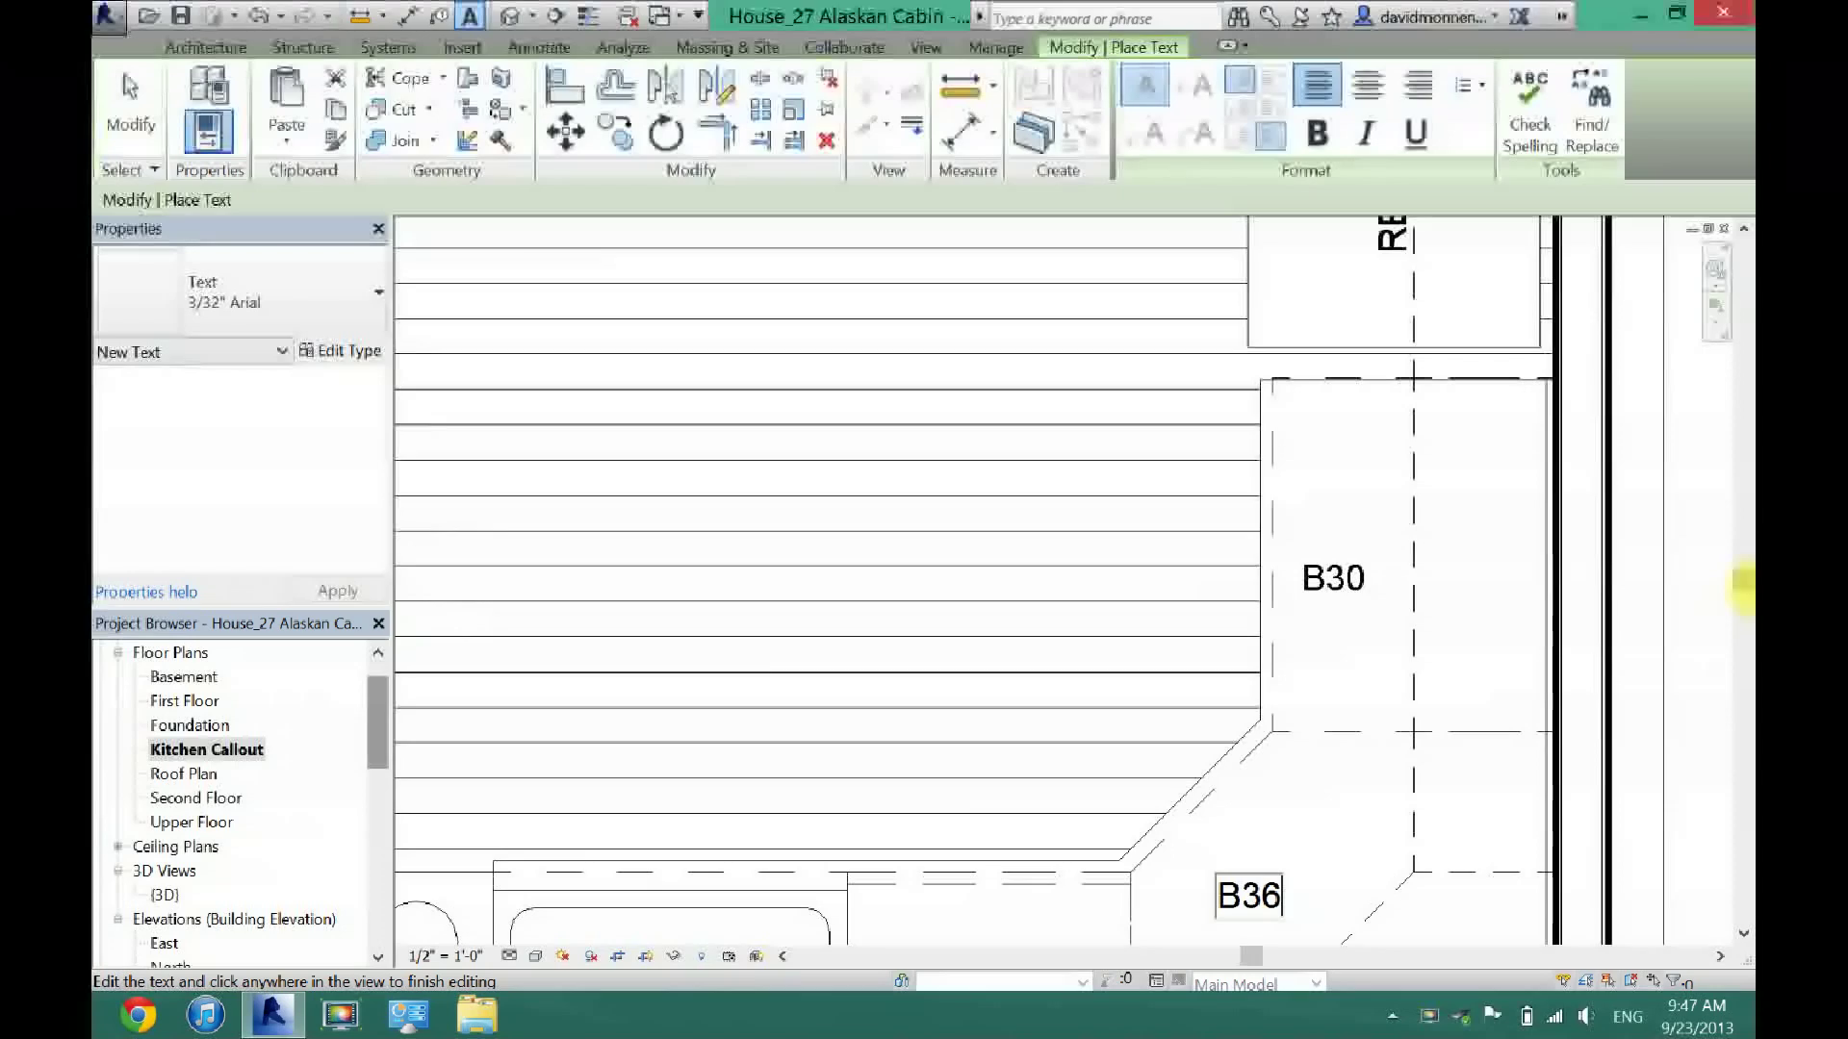
left_click_drag(1742, 589, 1742, 642)
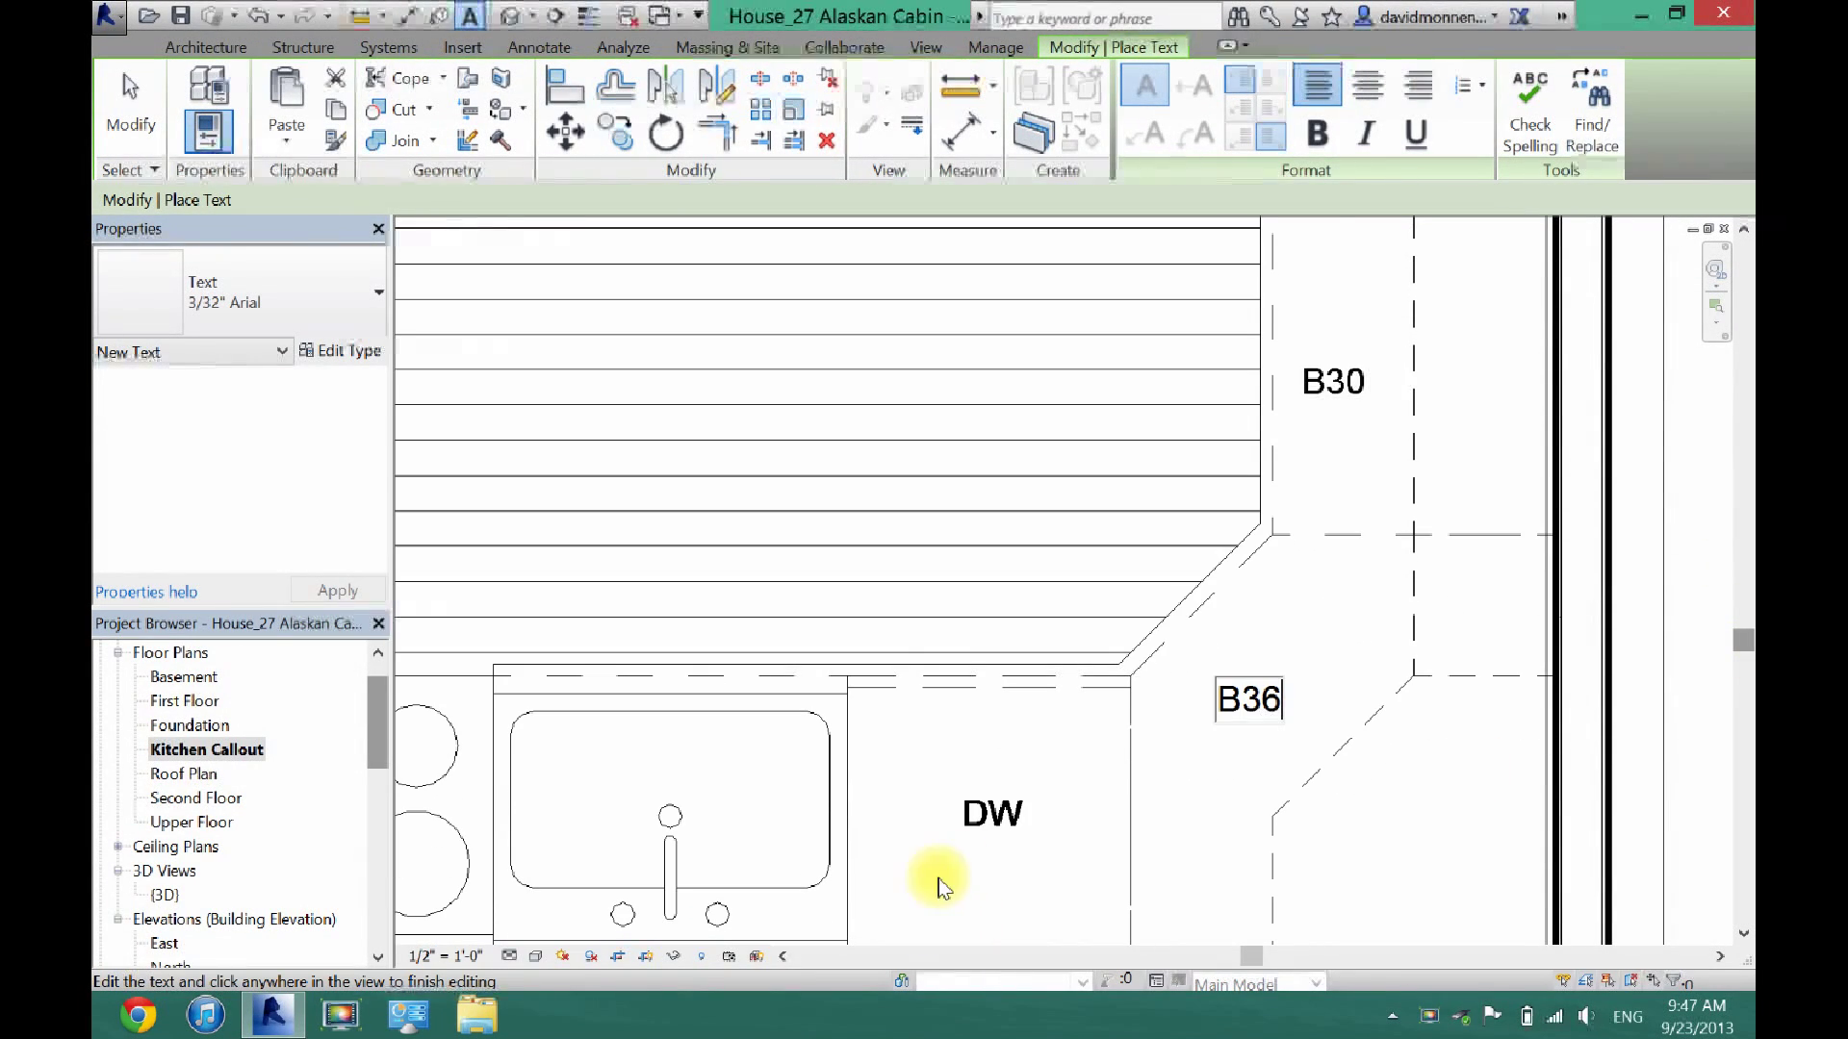
left_click_drag(1250, 956, 1158, 963)
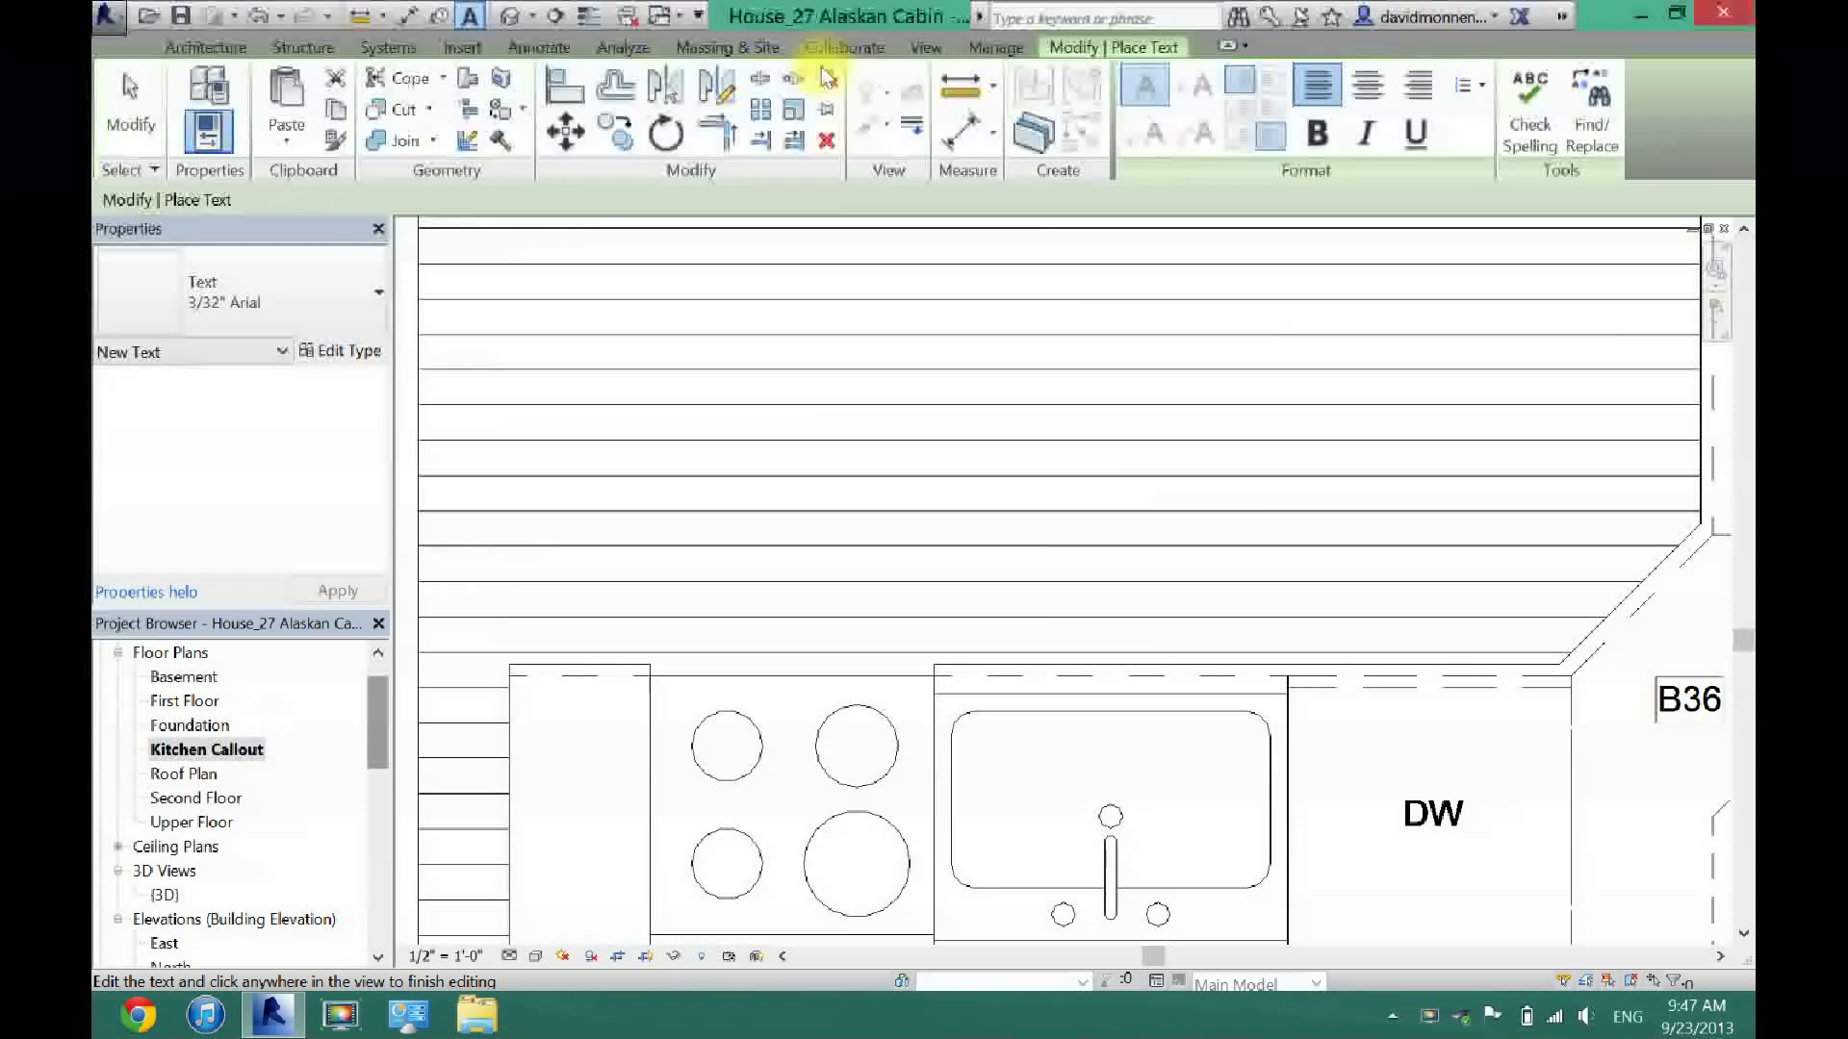
left_click(972, 679)
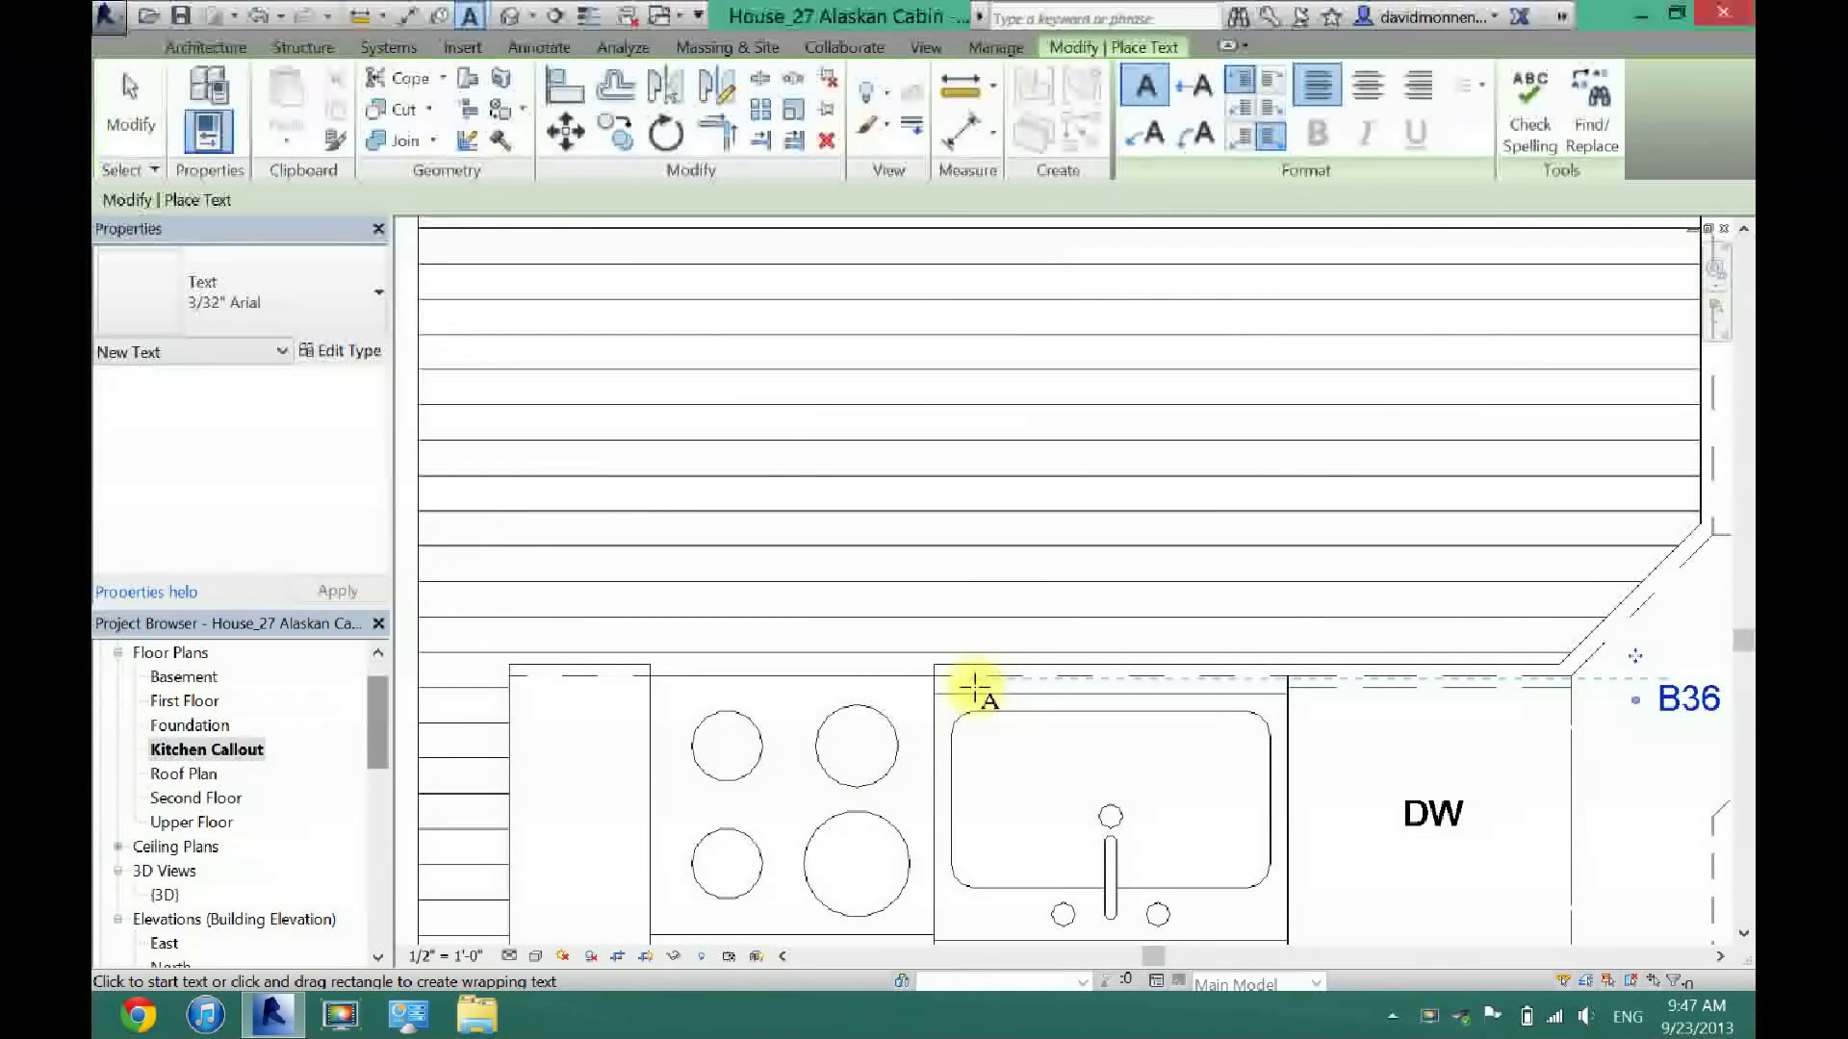
Step: Label the sink base cabinet with the text note B30 and nudge the note slightly right to centre it over the sink
left_click(1055, 761)
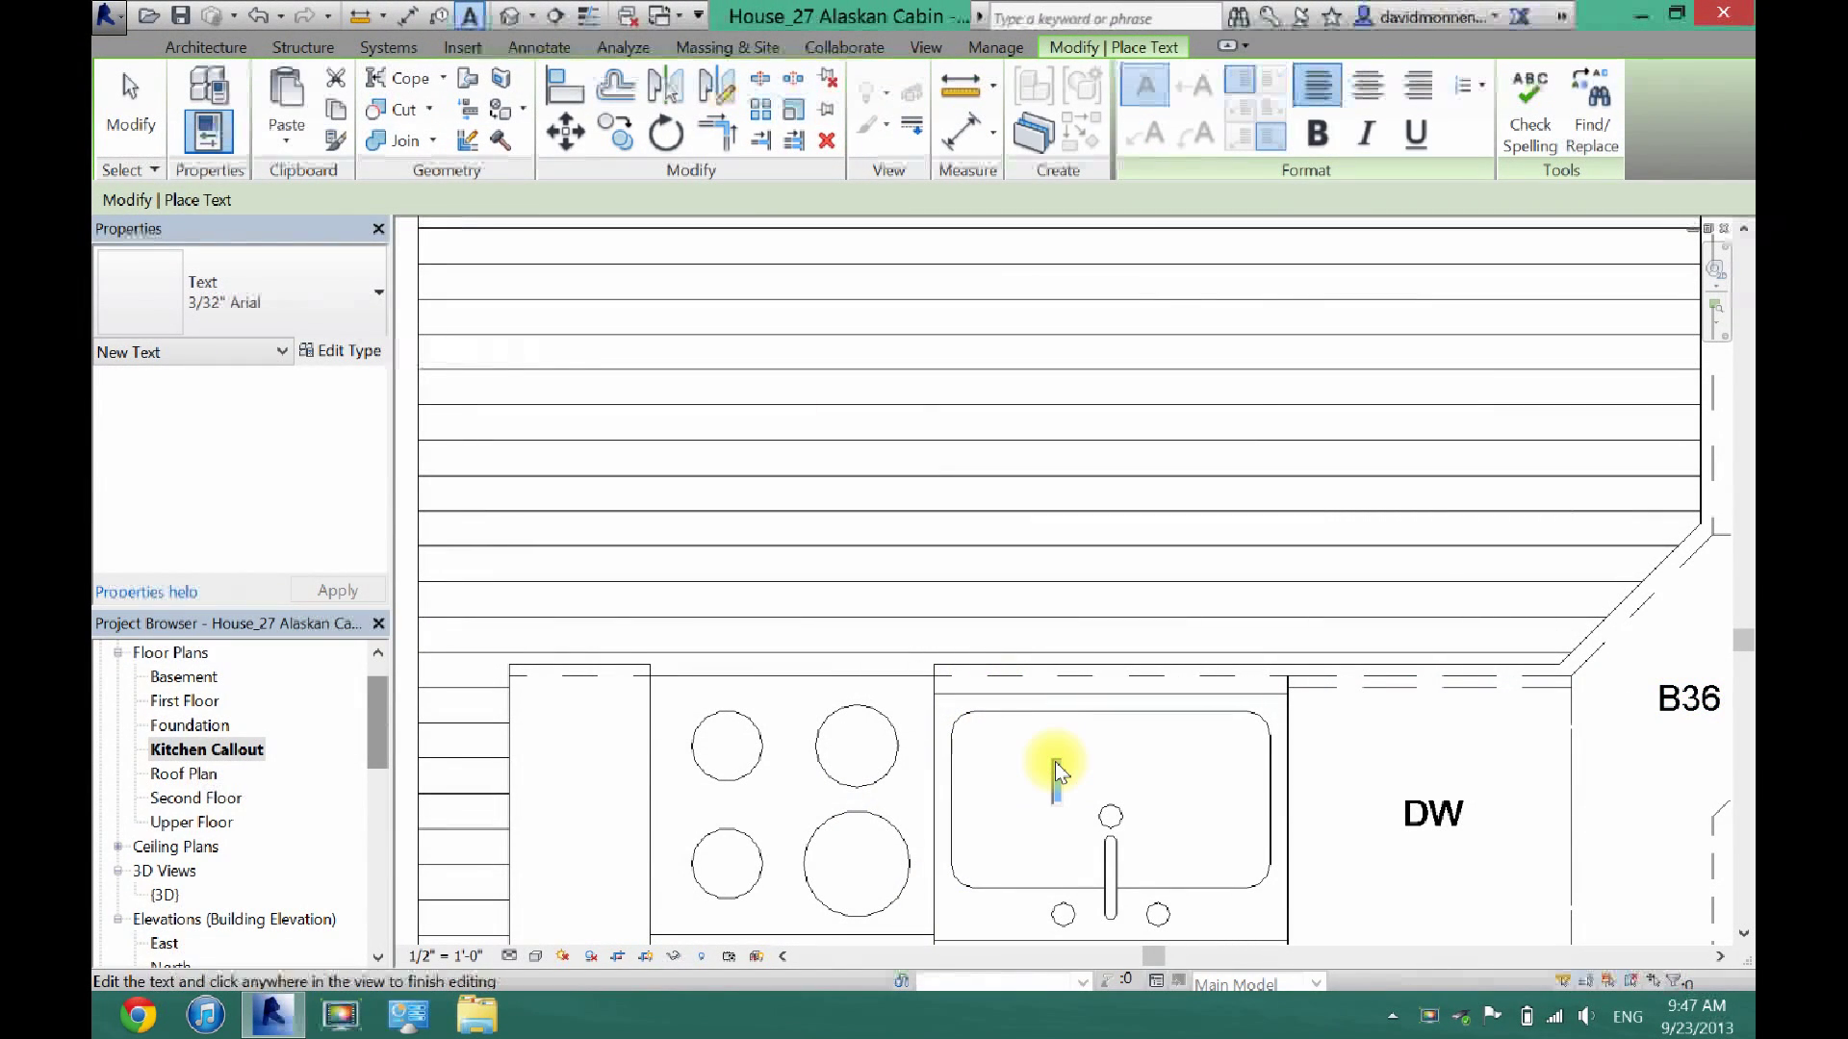
type("B30")
left_click(119, 97)
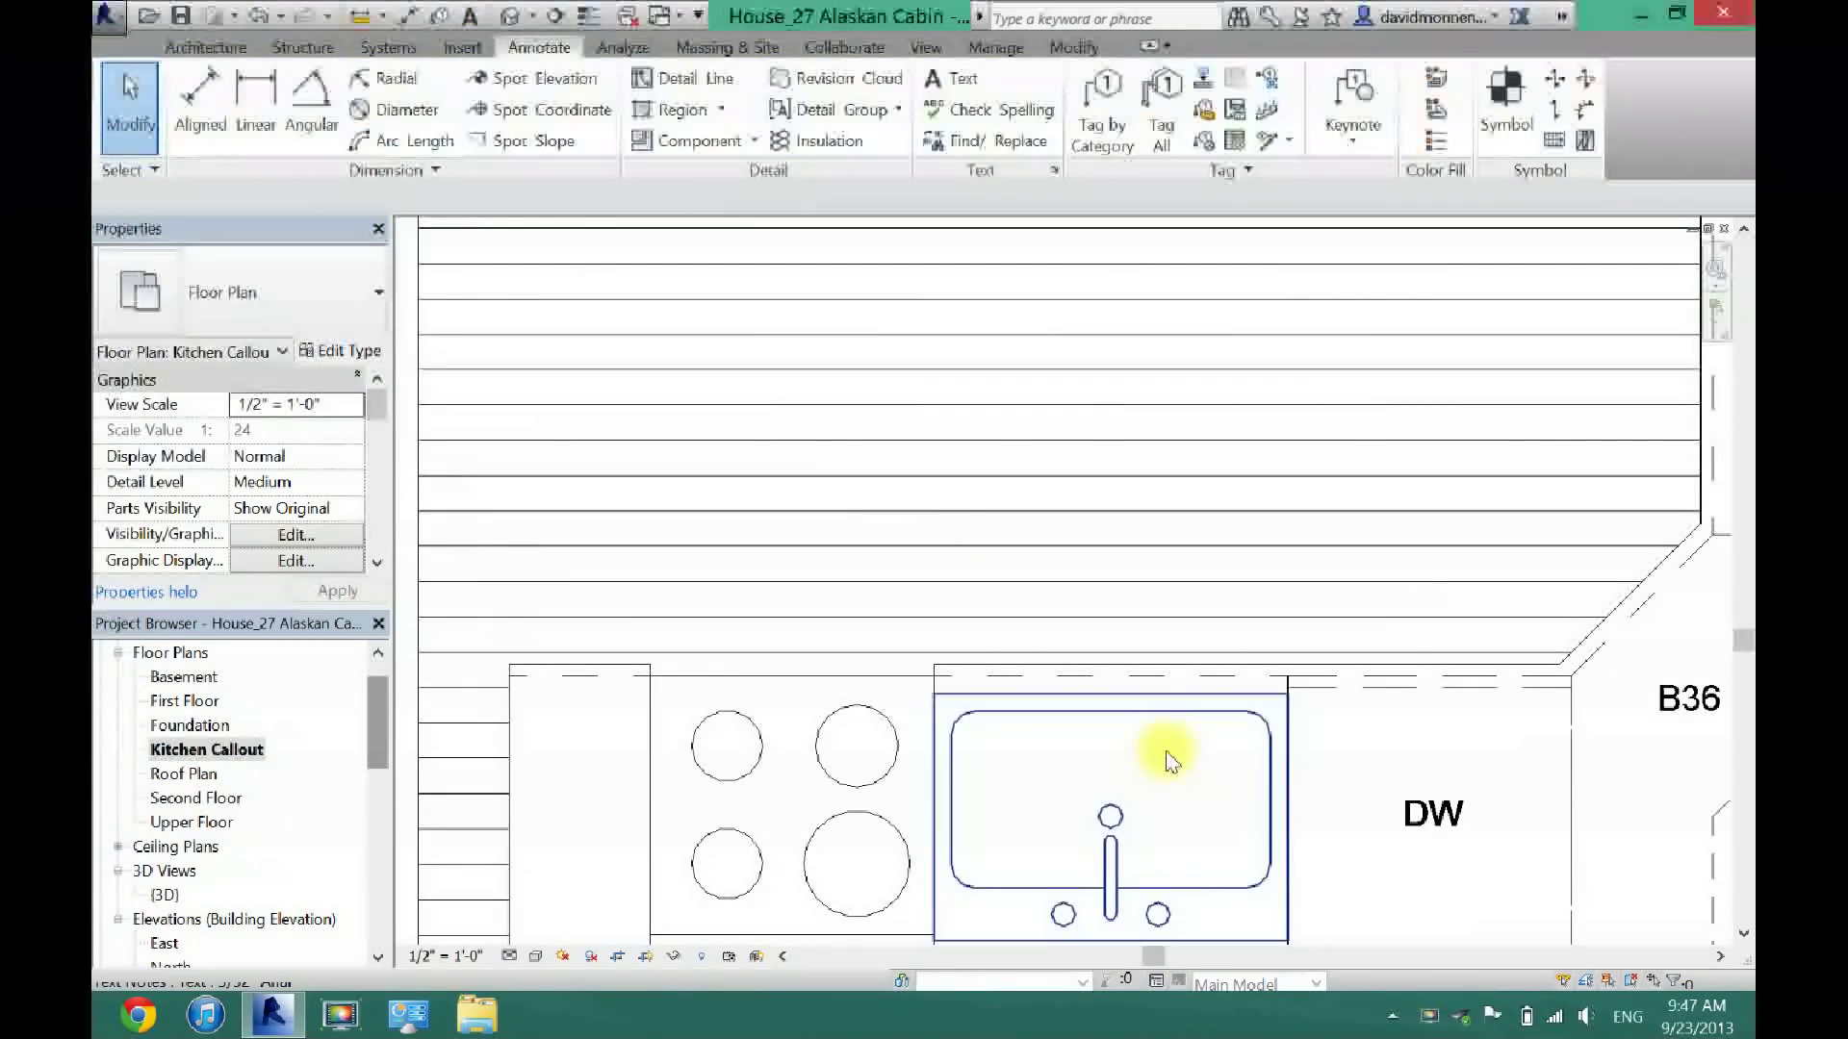
left_click(1083, 781)
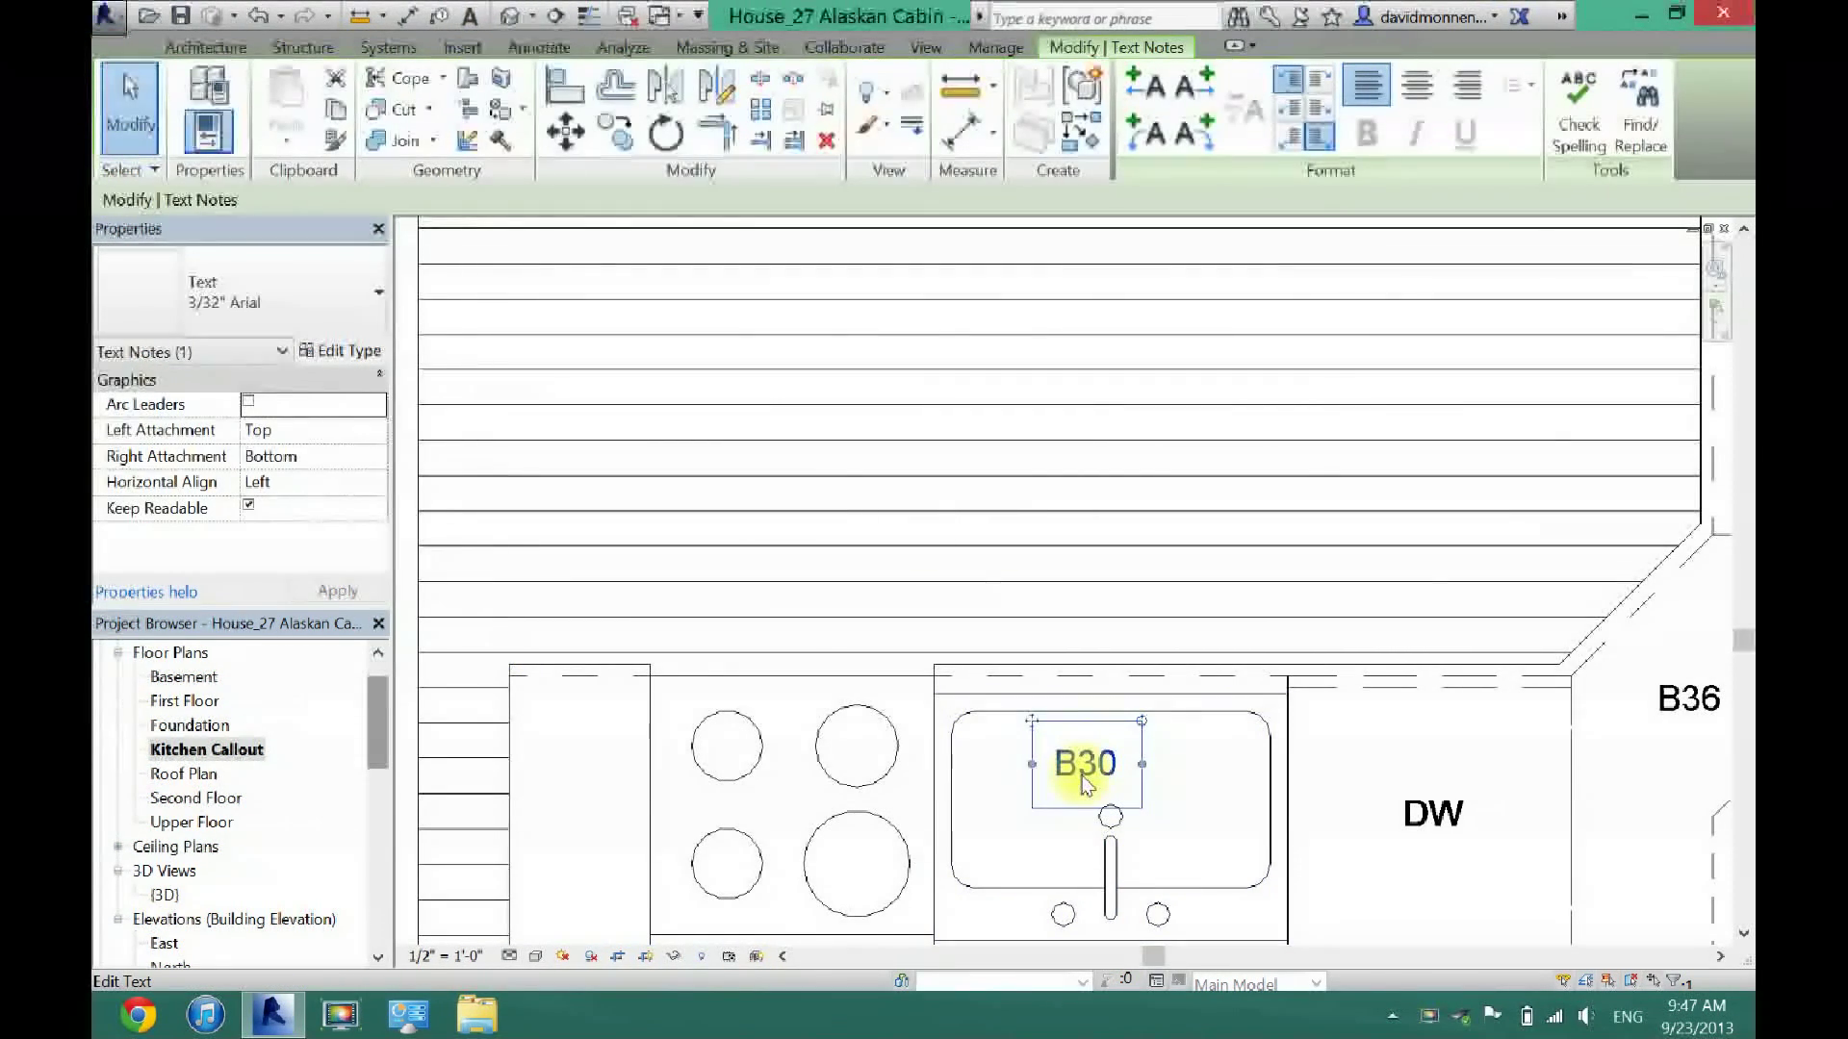
key("Right")
key("Right")
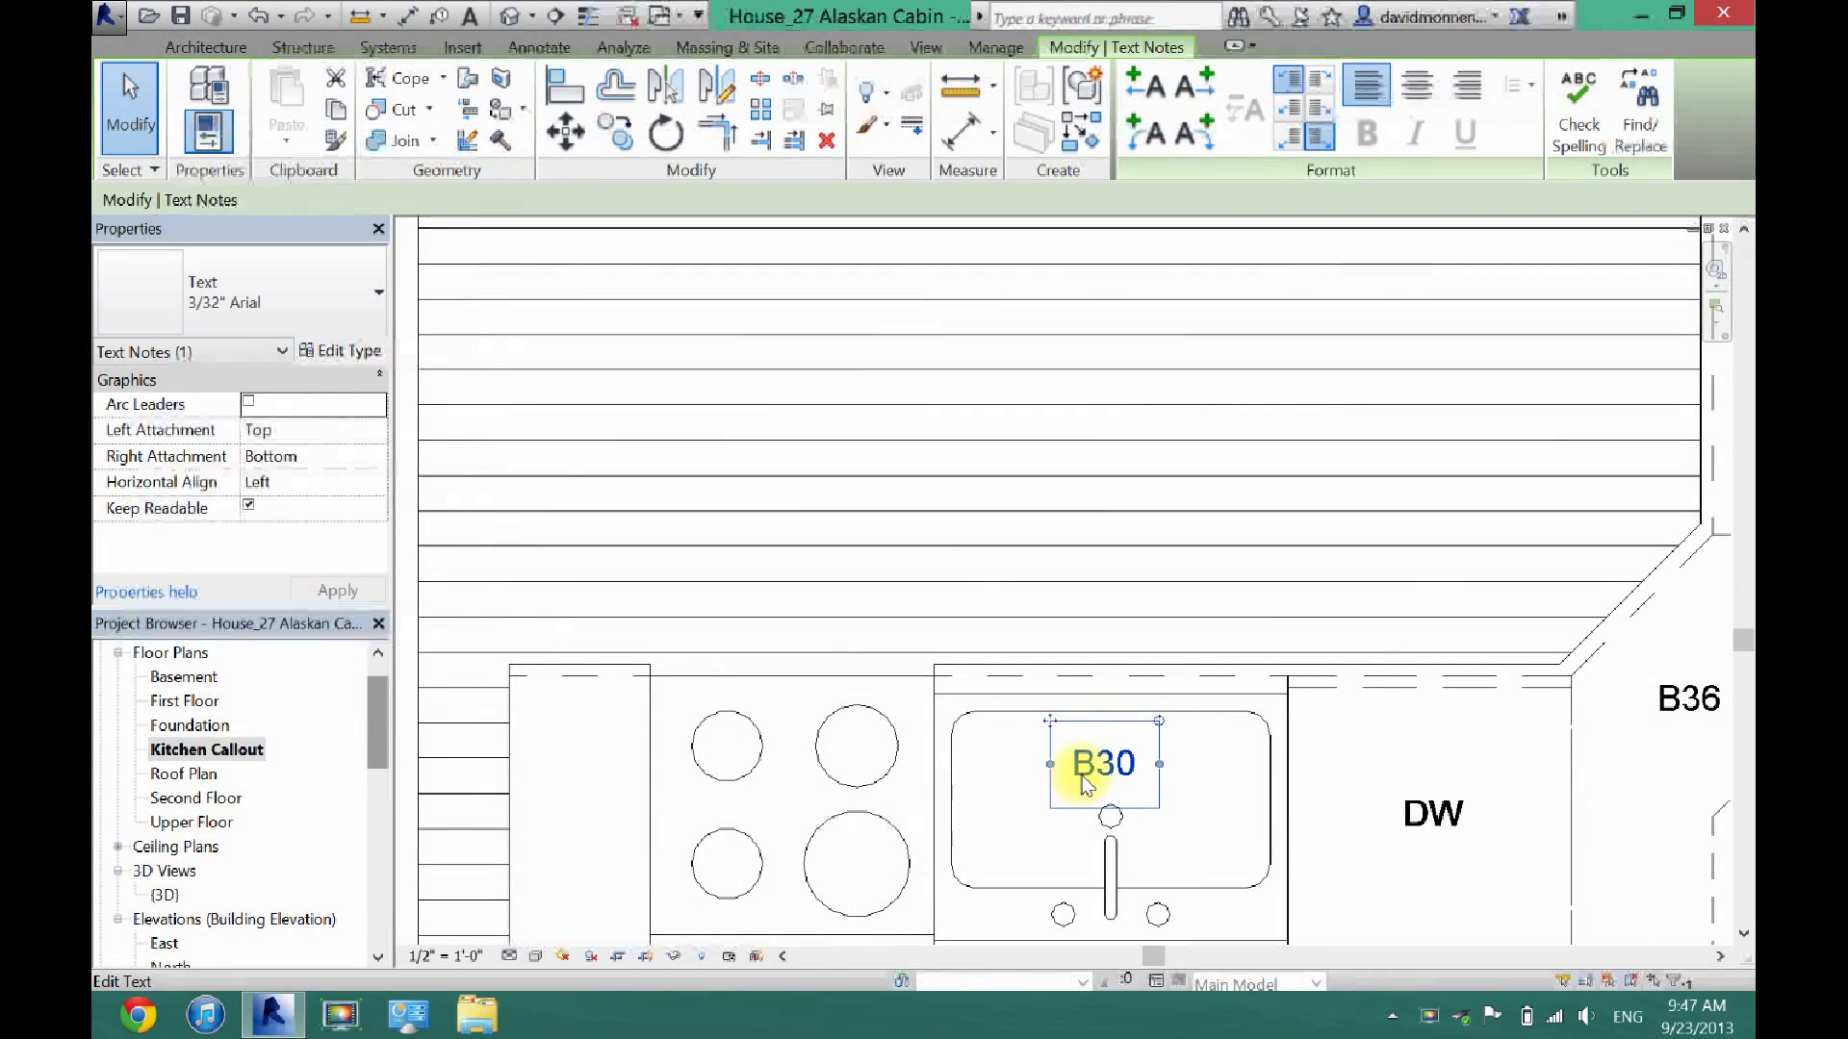
left_click(1025, 817)
key("Escape")
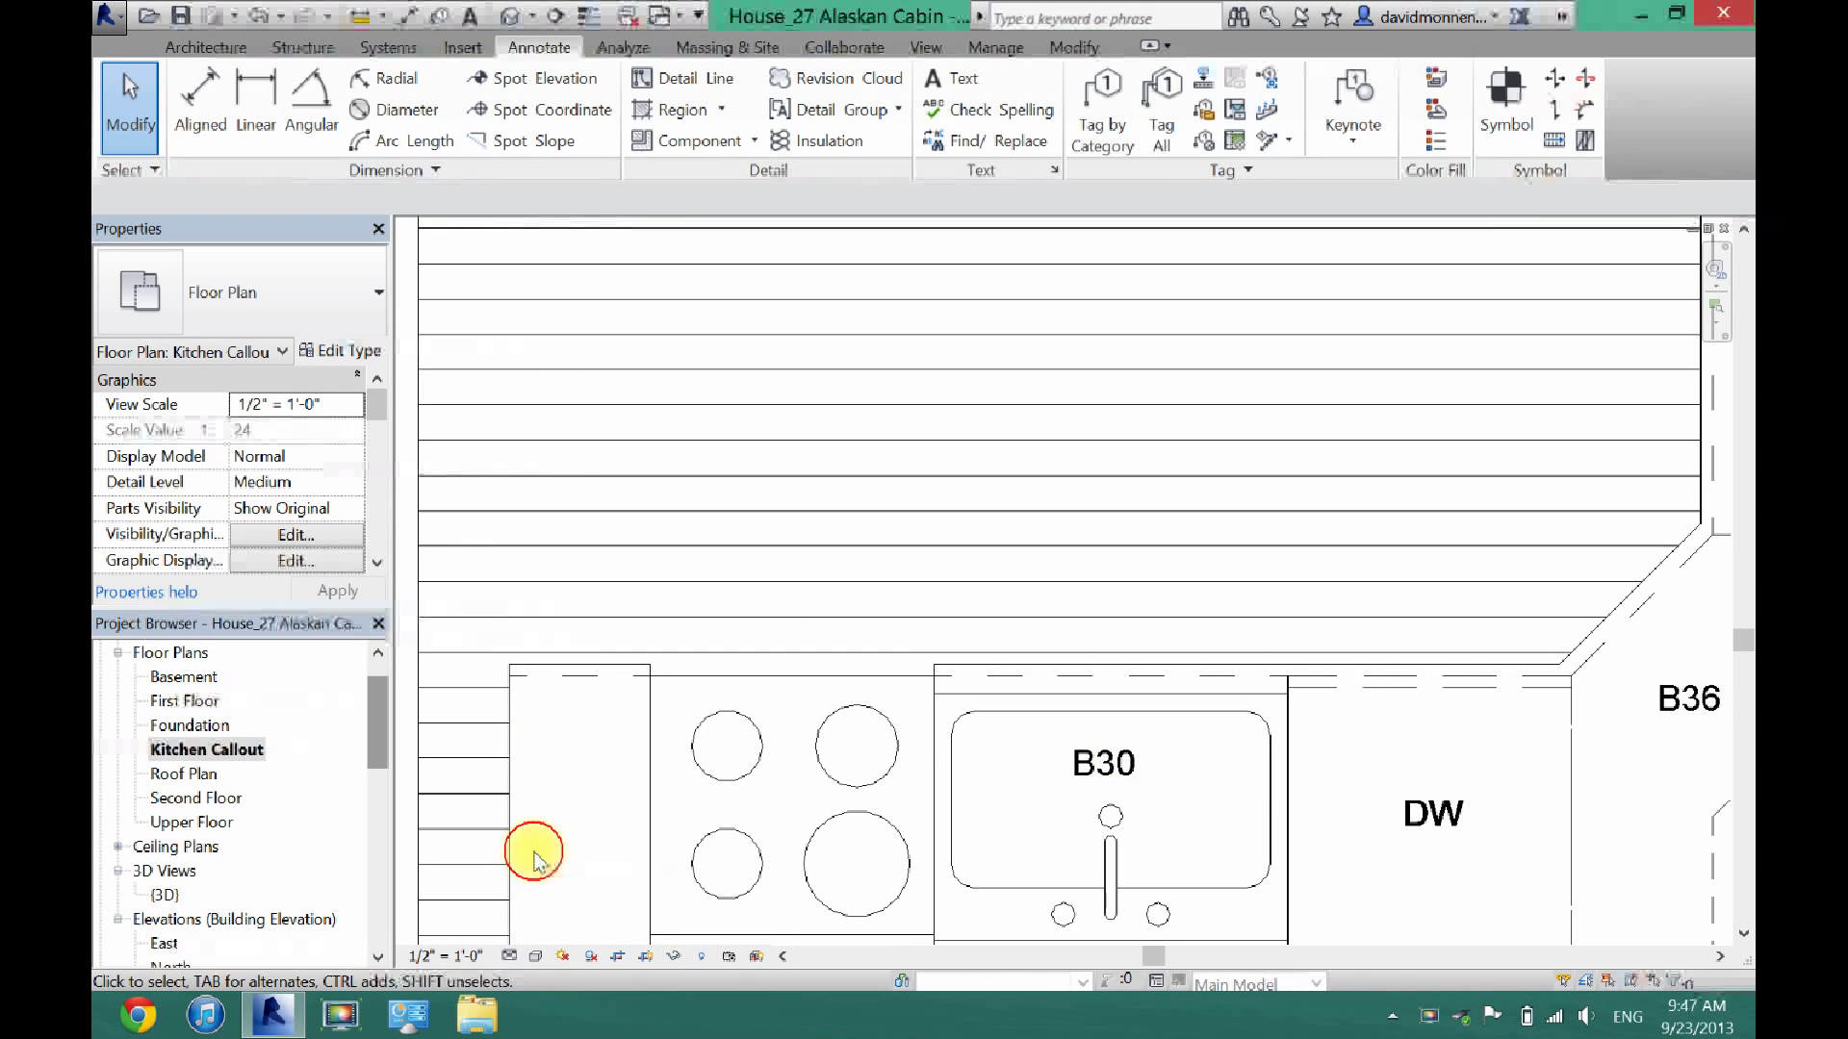
Step: Check the type of the base cabinet beside the range and label it with the text note B12
left_click(561, 681)
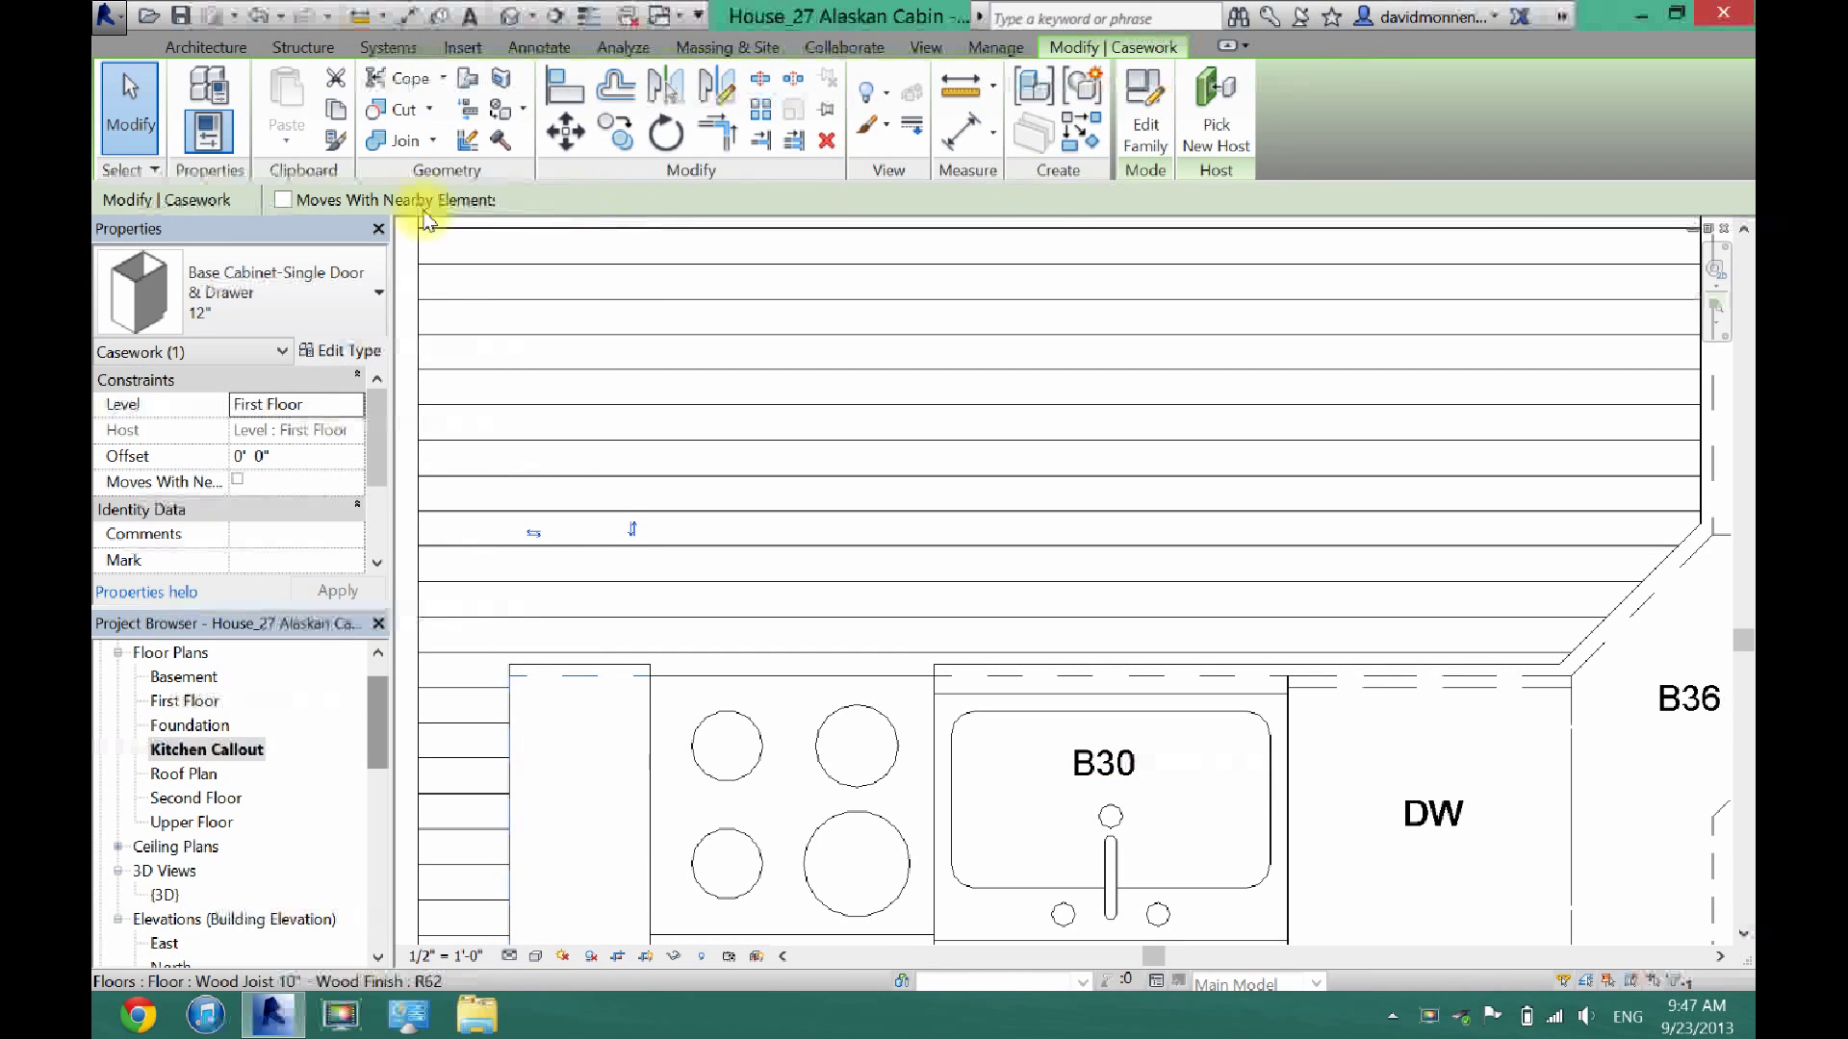
left_click(108, 96)
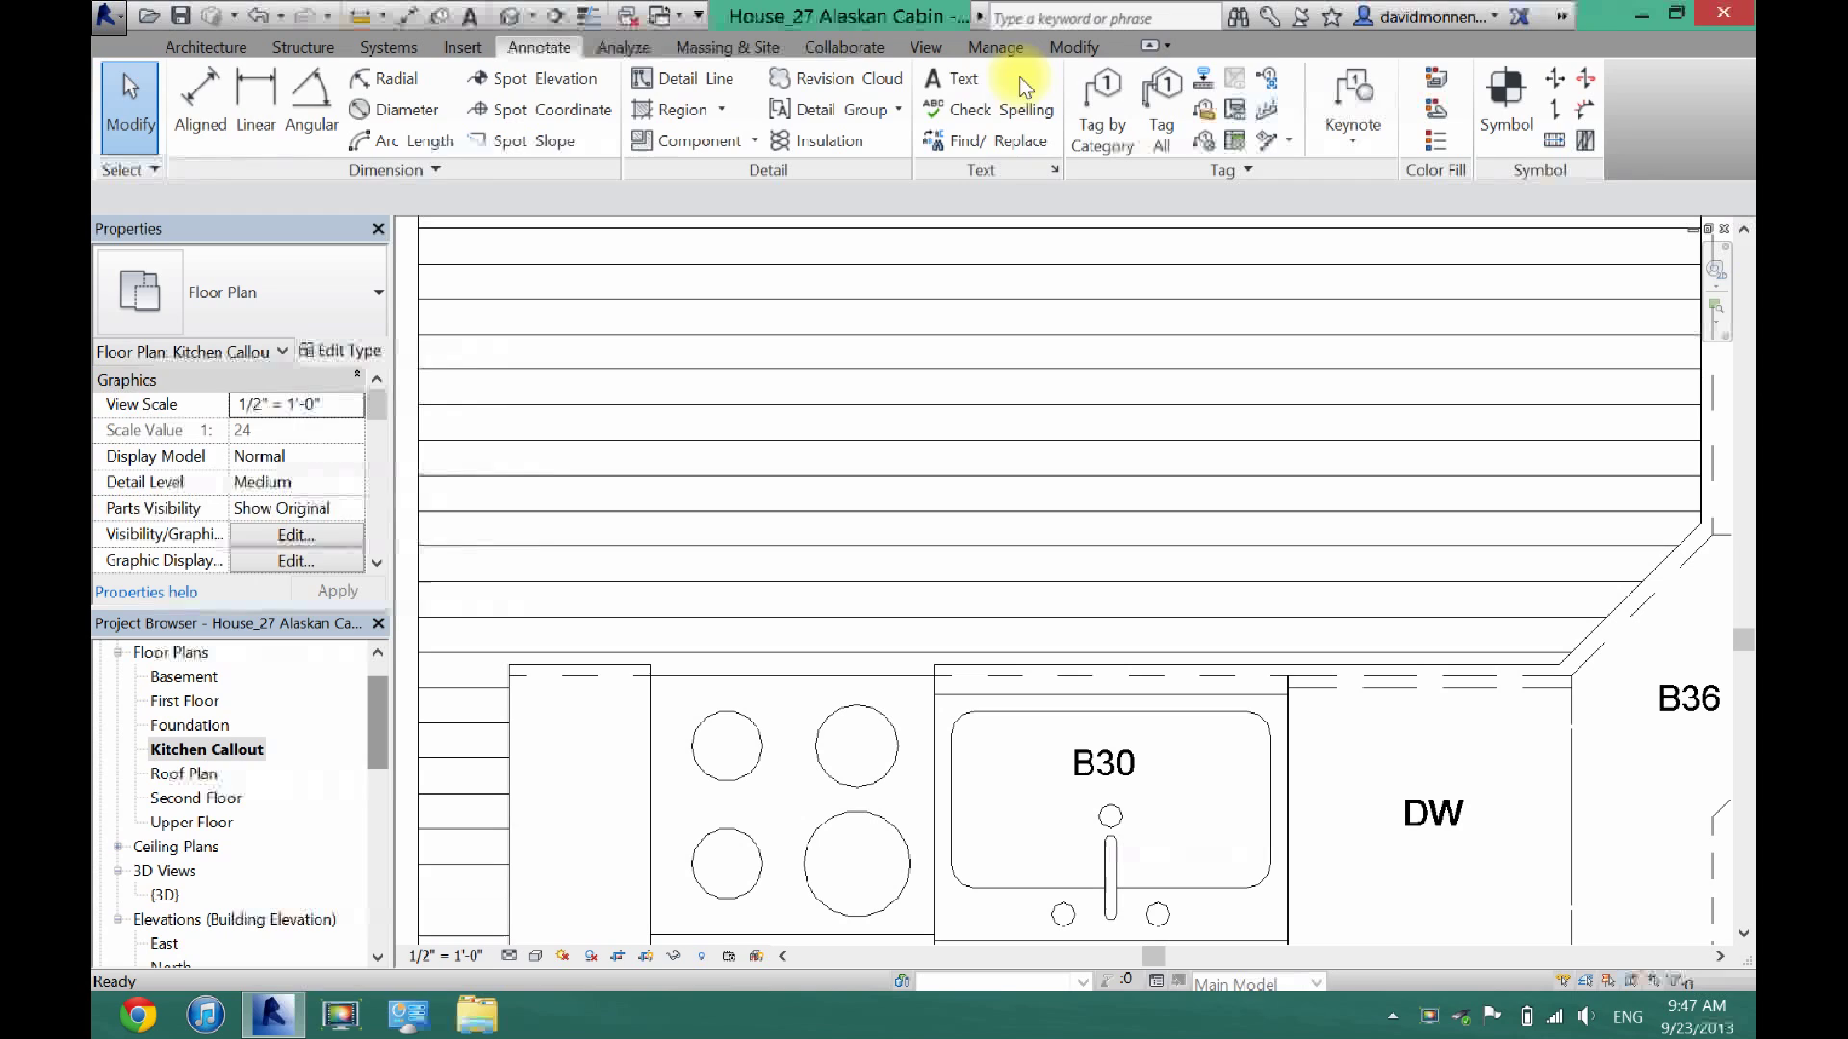
left_click(959, 85)
left_click(545, 844)
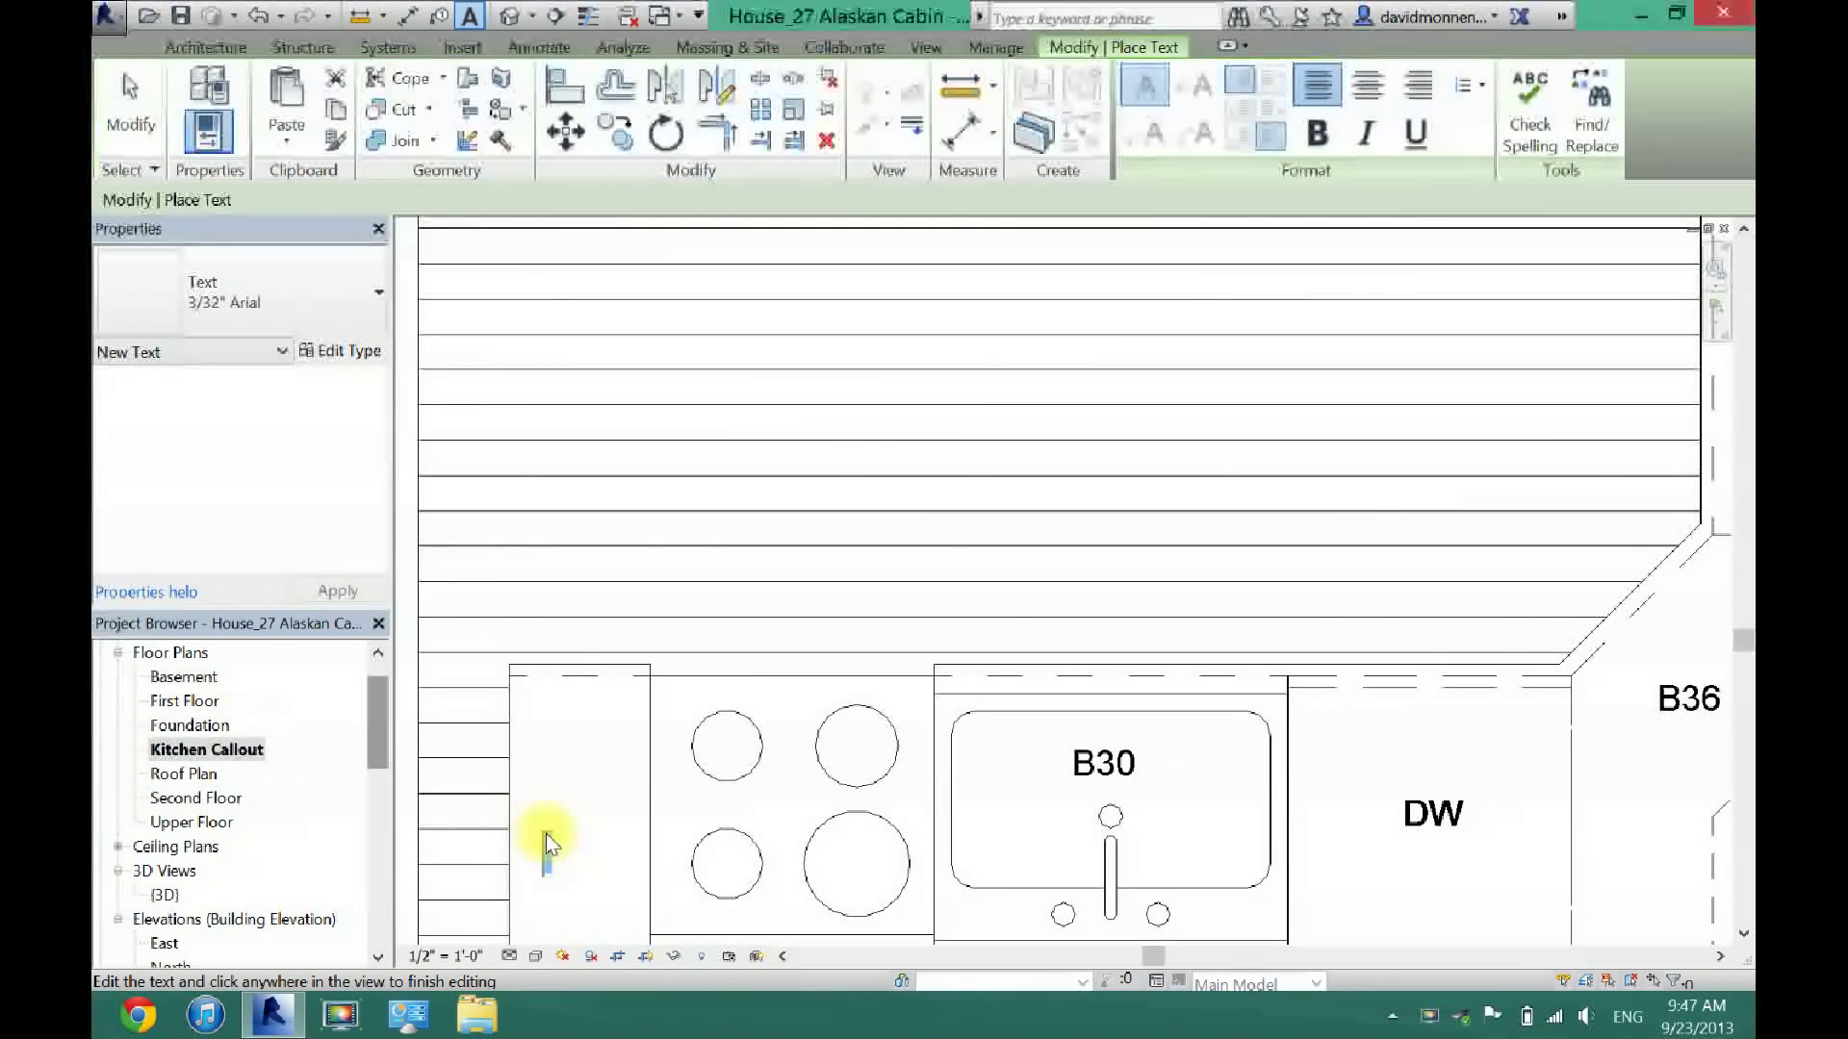
type("B13")
key("BackSpace")
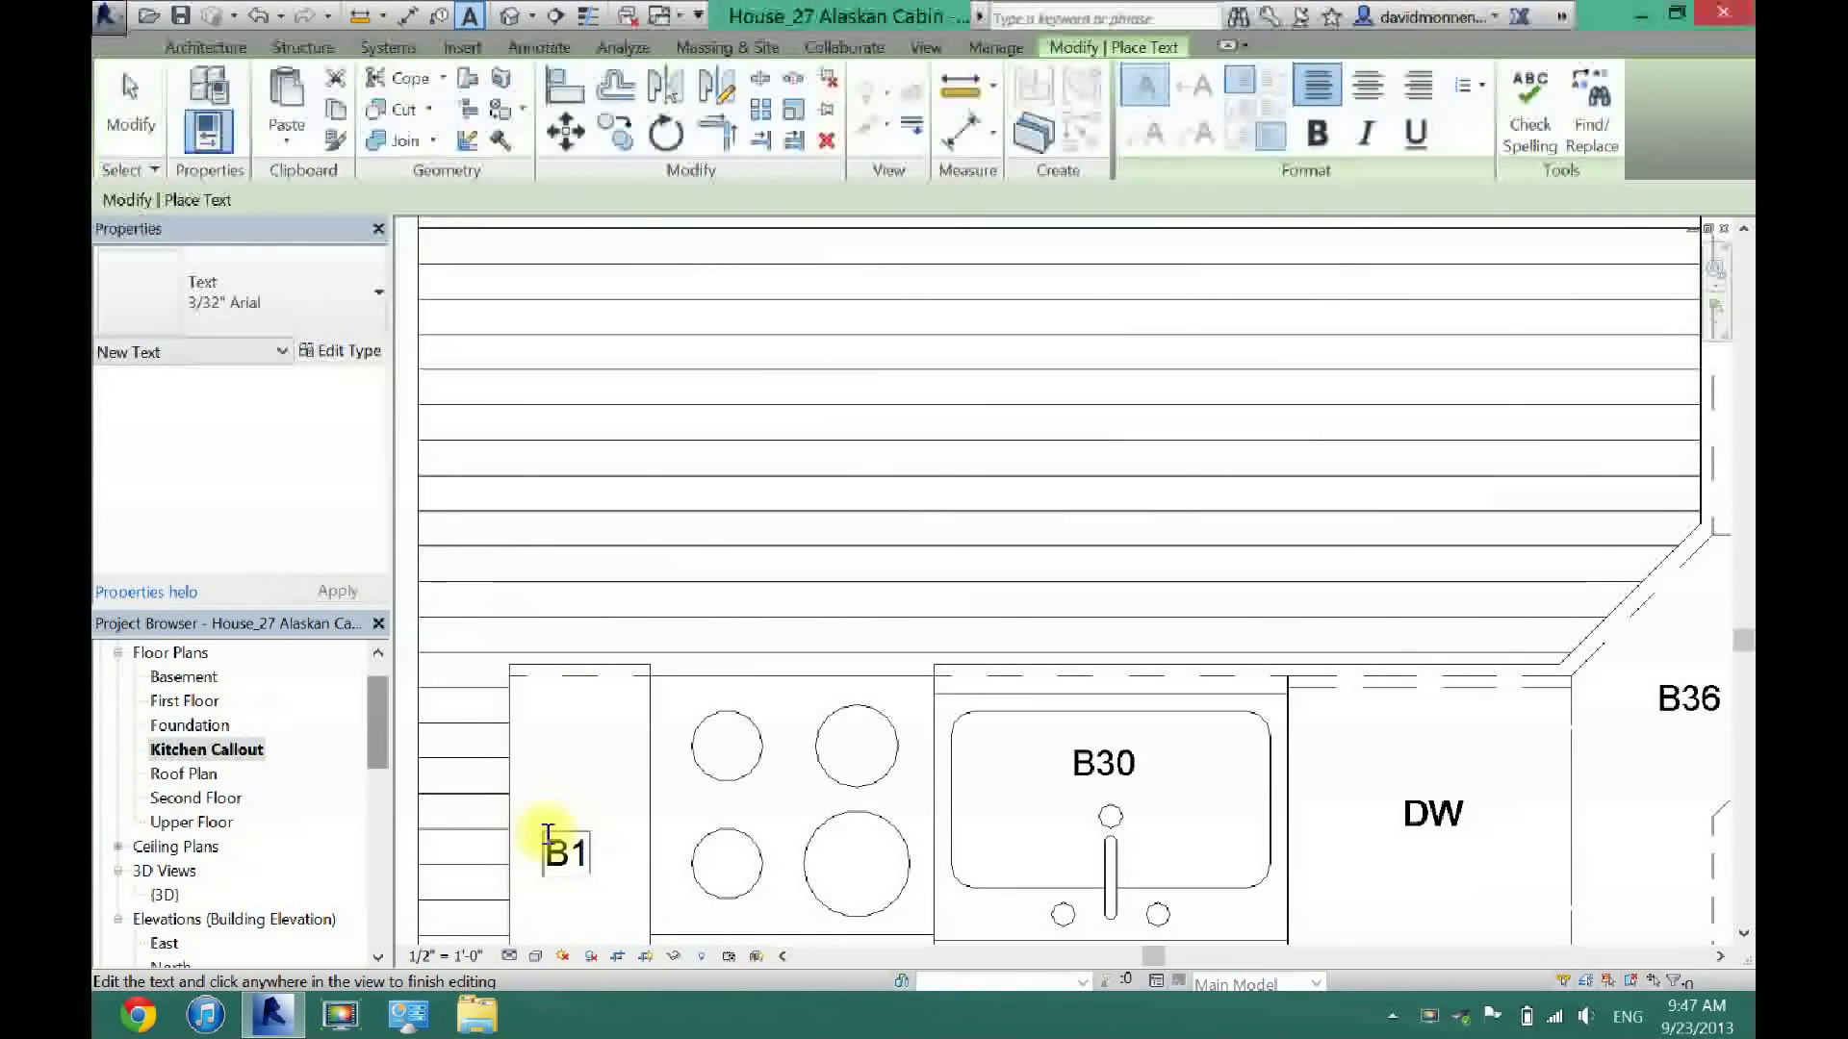
type("2")
left_click(165, 149)
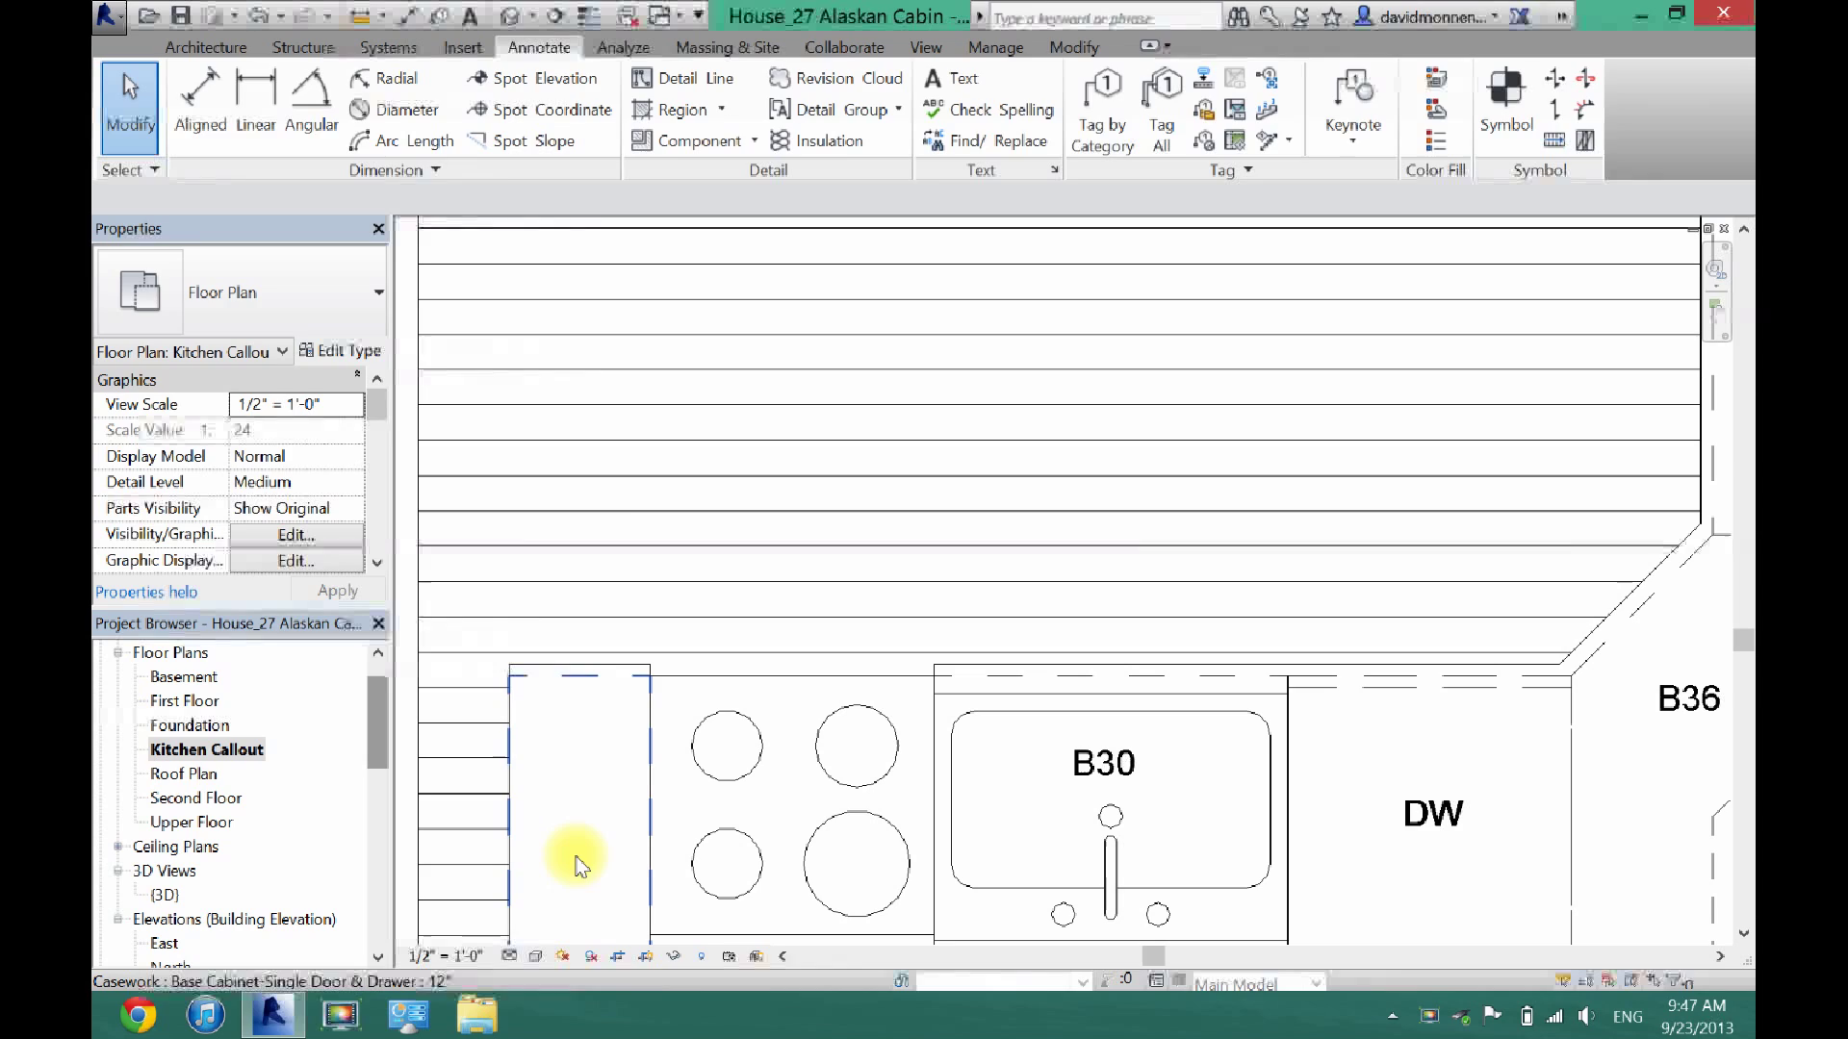
Step: Nudge the B12 text note upward within its base cabinet
left_click(577, 853)
double_click(597, 855)
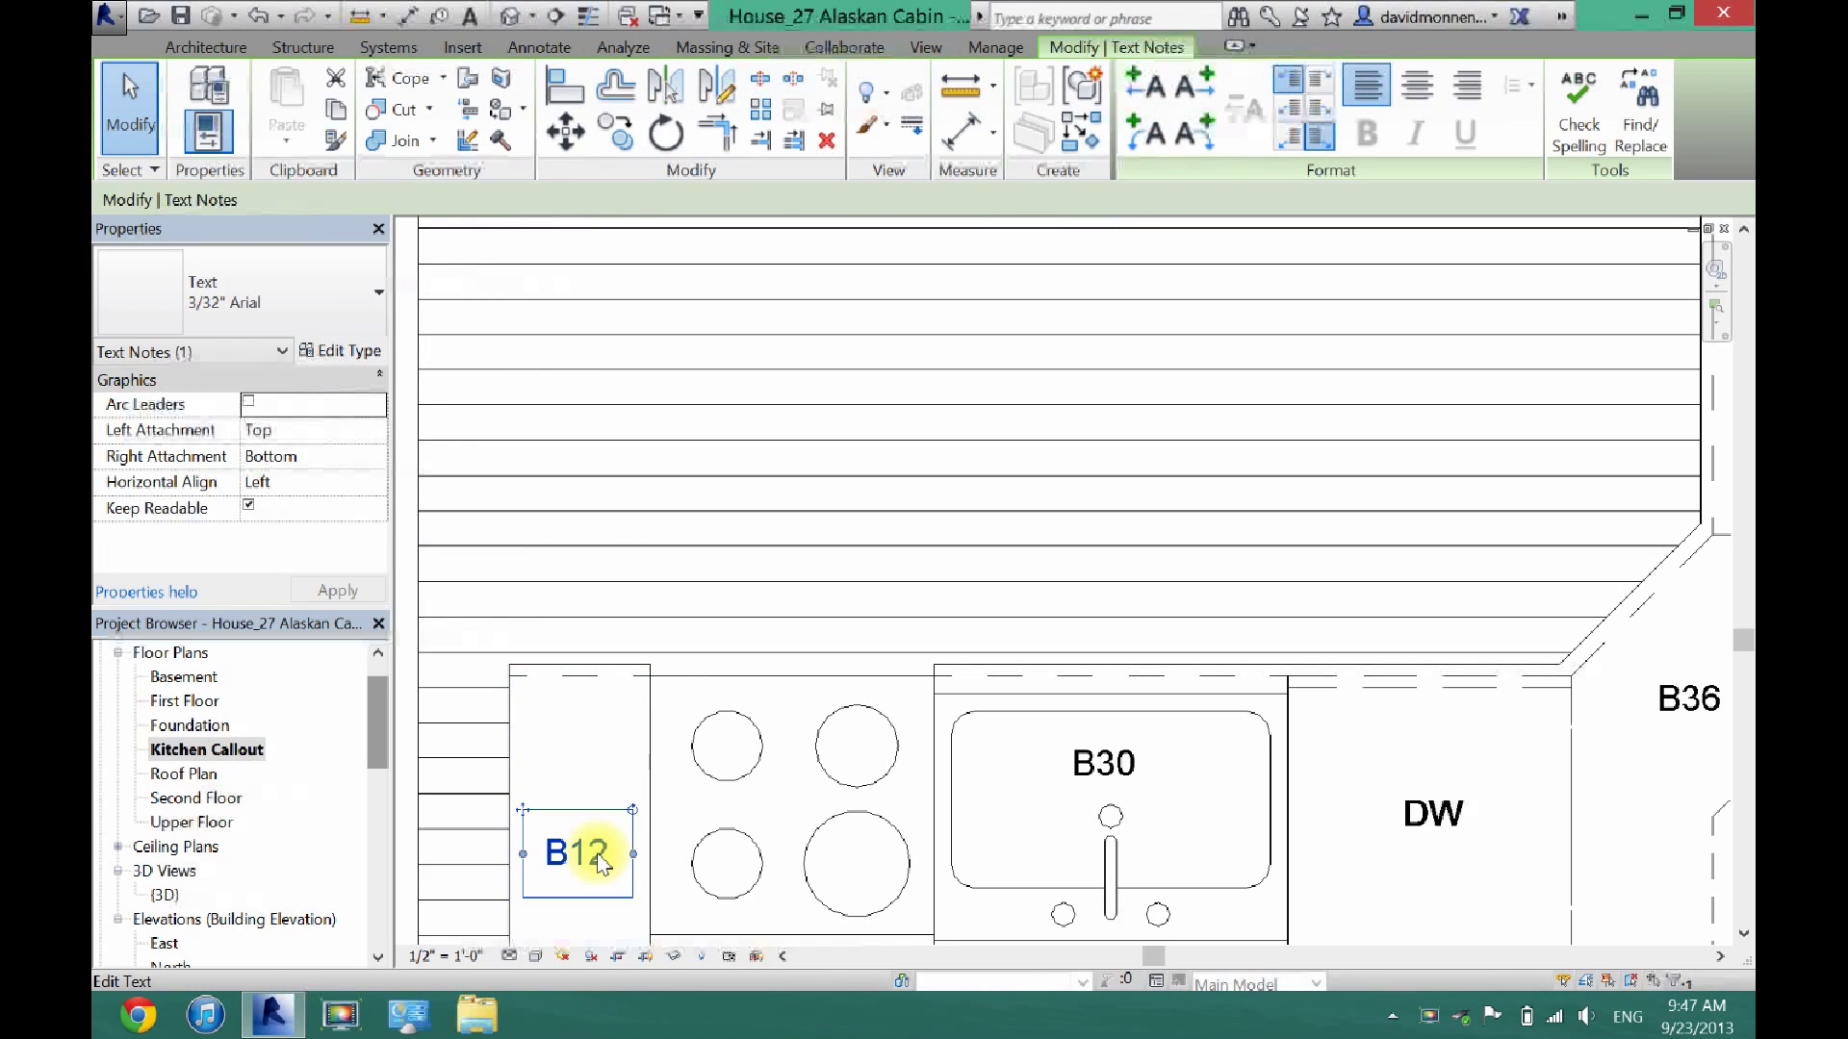
key("Escape")
key("Up")
key("Up")
key("Up")
key("Up")
key("Up")
key("Up")
key("Up")
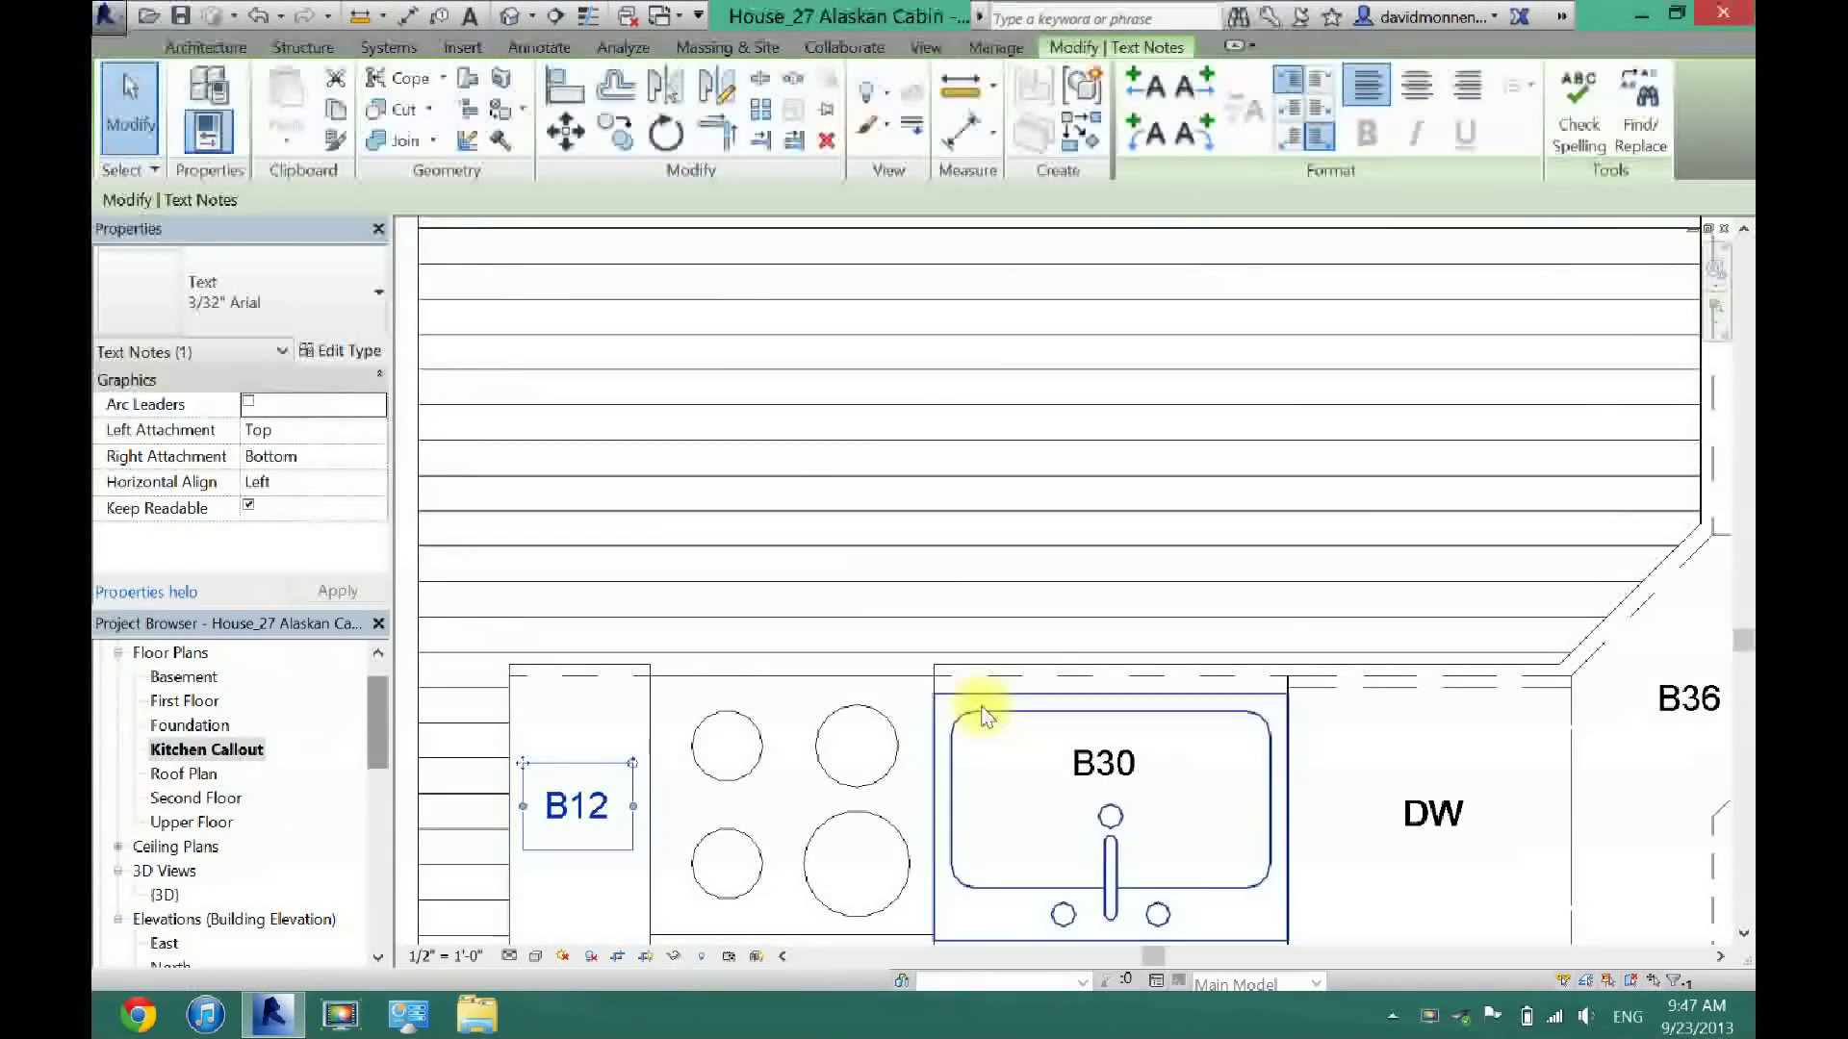
Step: Nudge the B30 note on the base cabinet below the refrigerator slightly up and to the right
scroll(1028, 662, "down", 3)
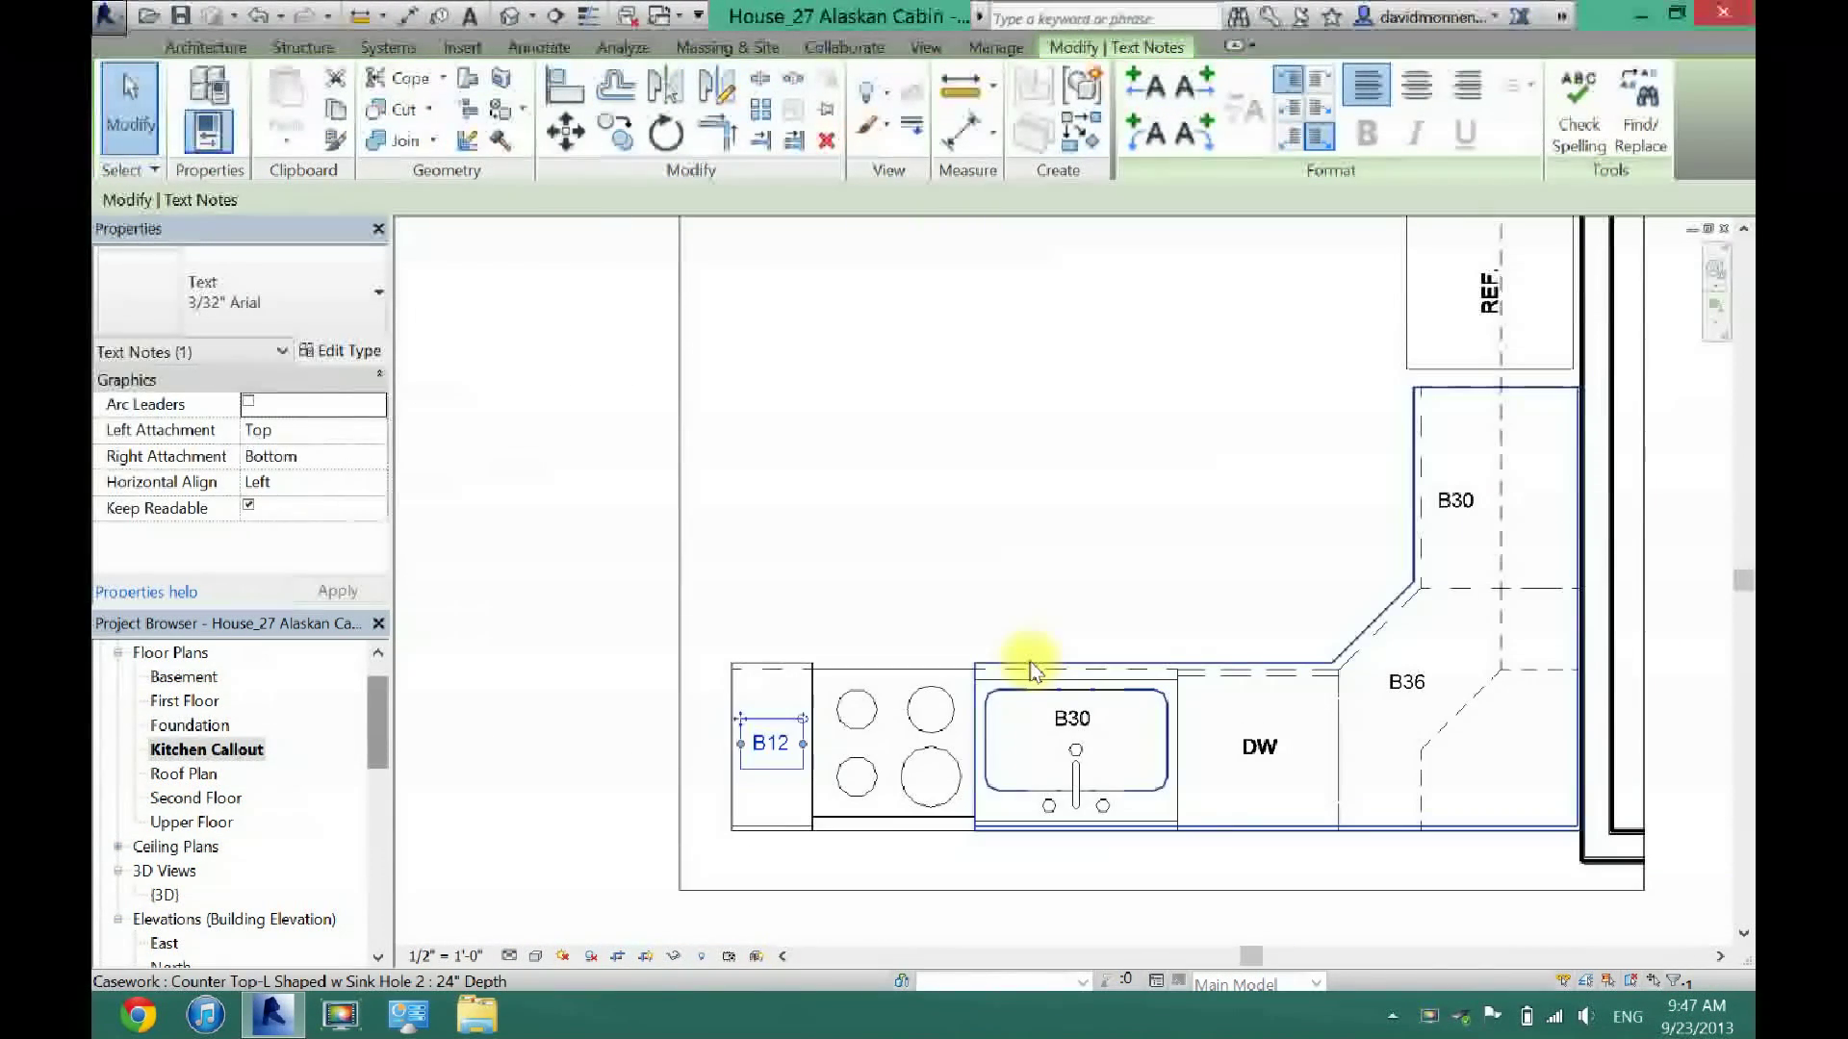
left_click(1470, 517)
key("Up")
key("Up")
key("Up")
key("Right")
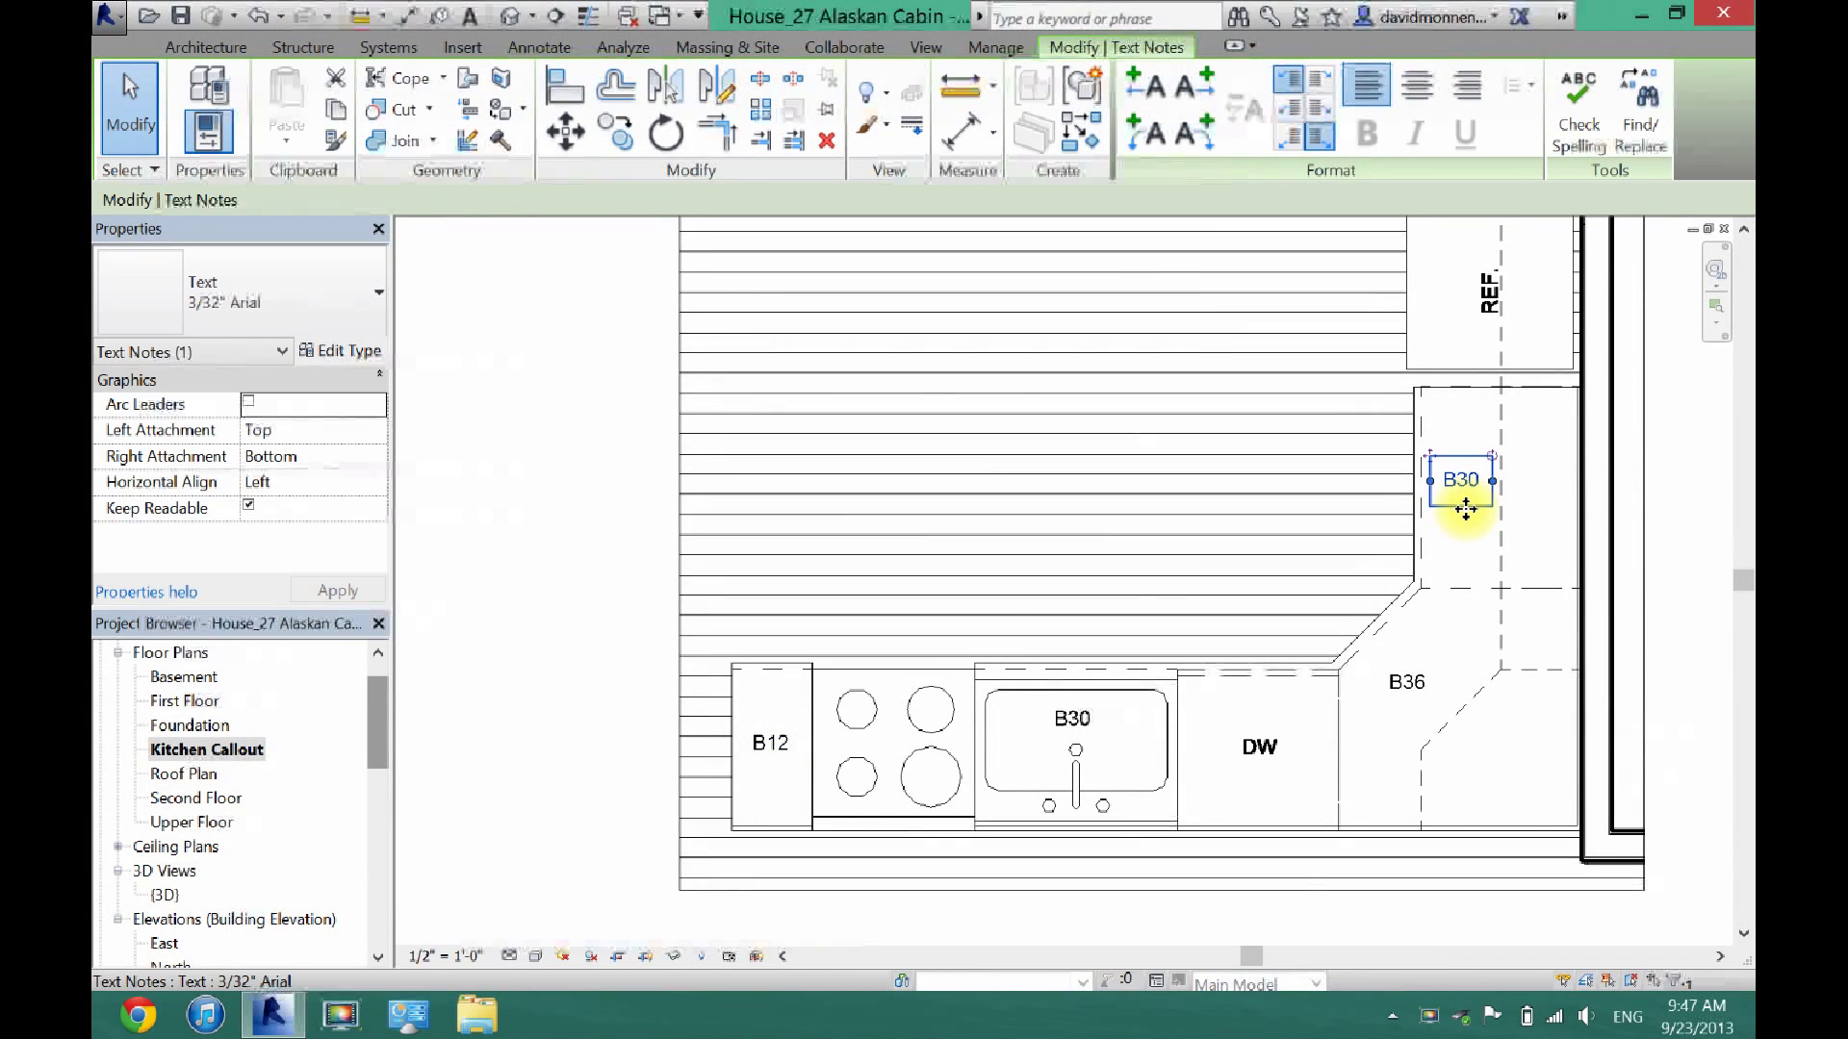
left_click(1671, 726)
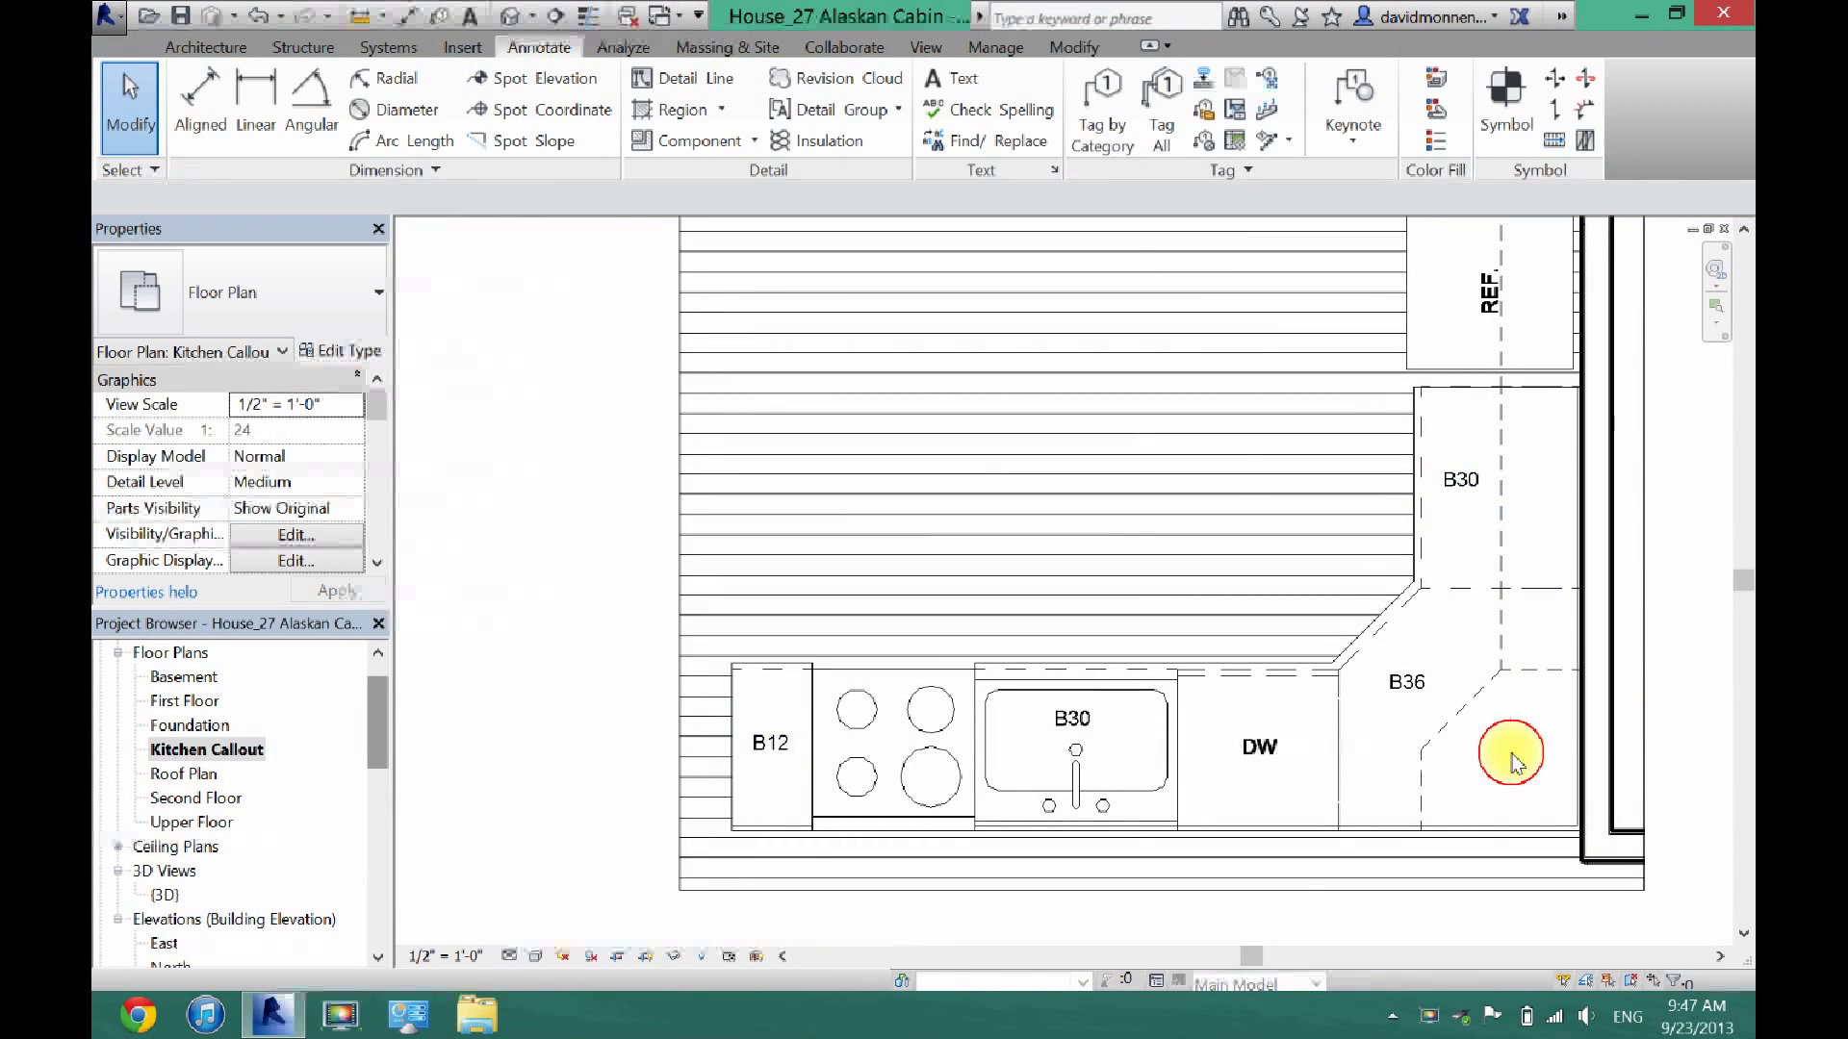
Step: Check the type of the corner upper cabinet and label both of its legs with the text note W12
left_click(1443, 718)
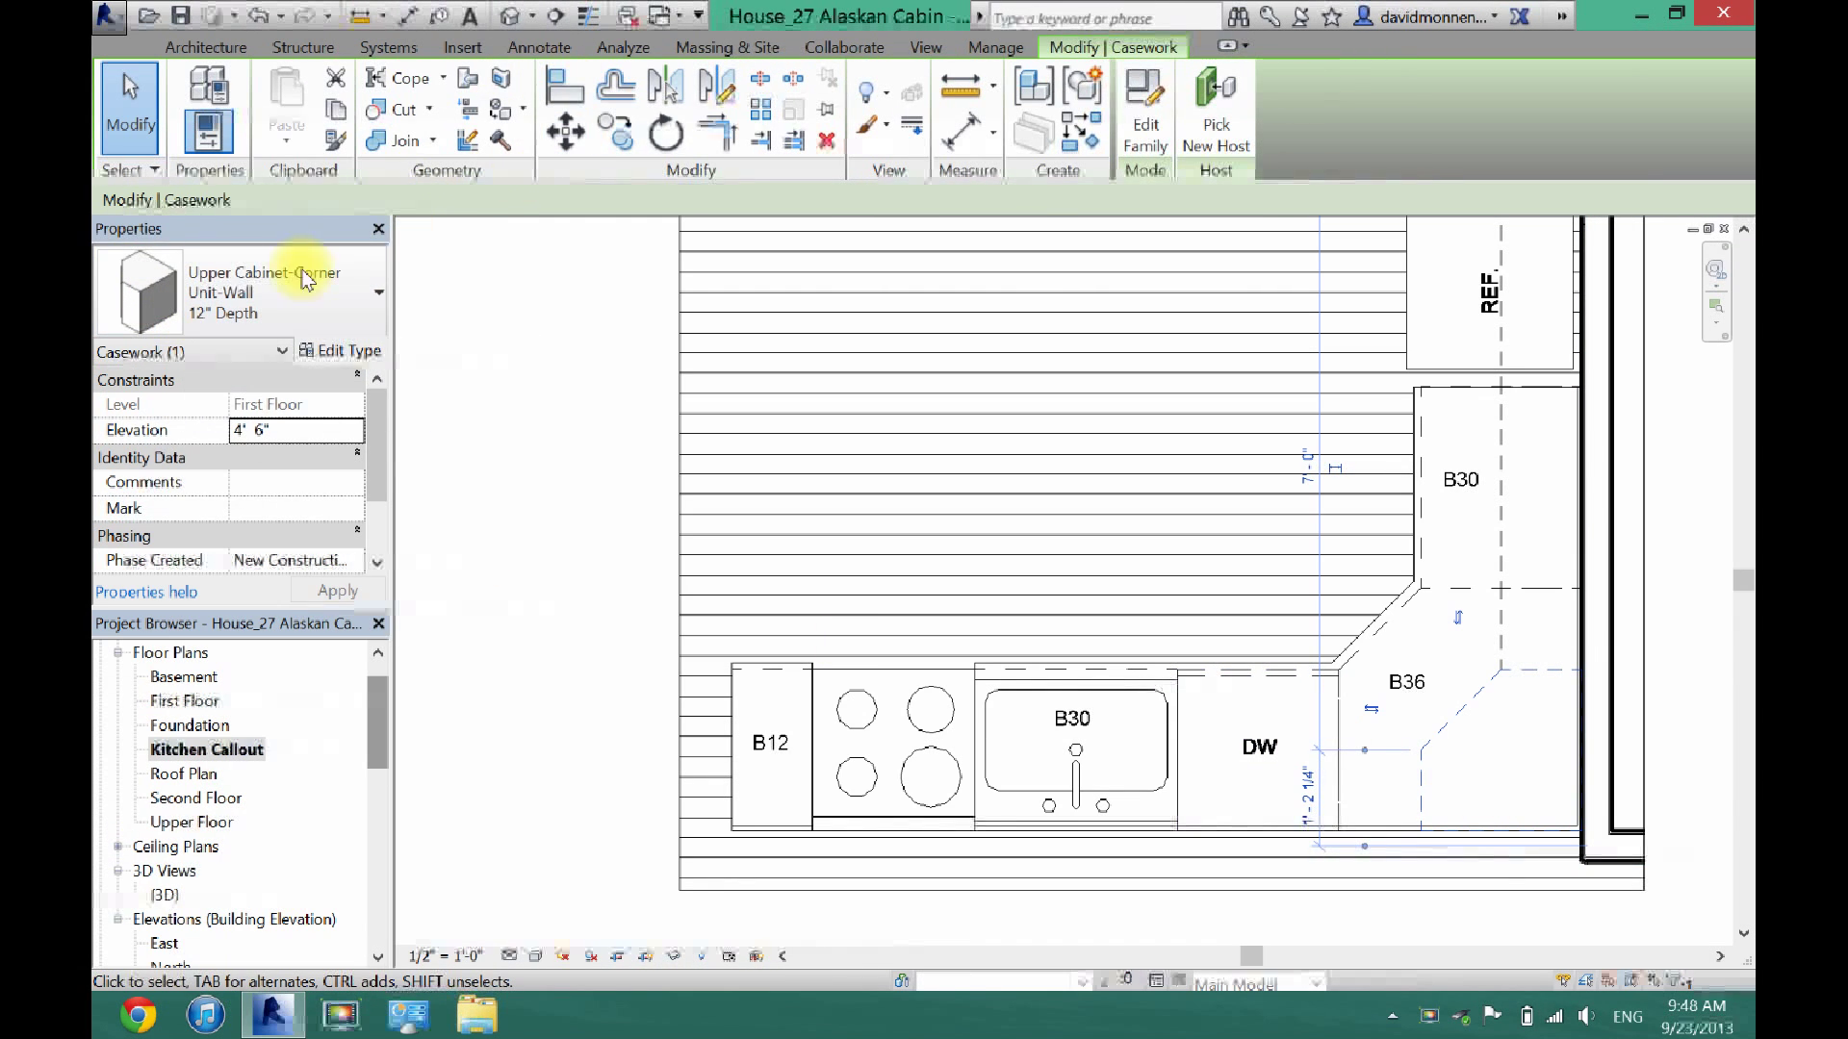
left_click(527, 50)
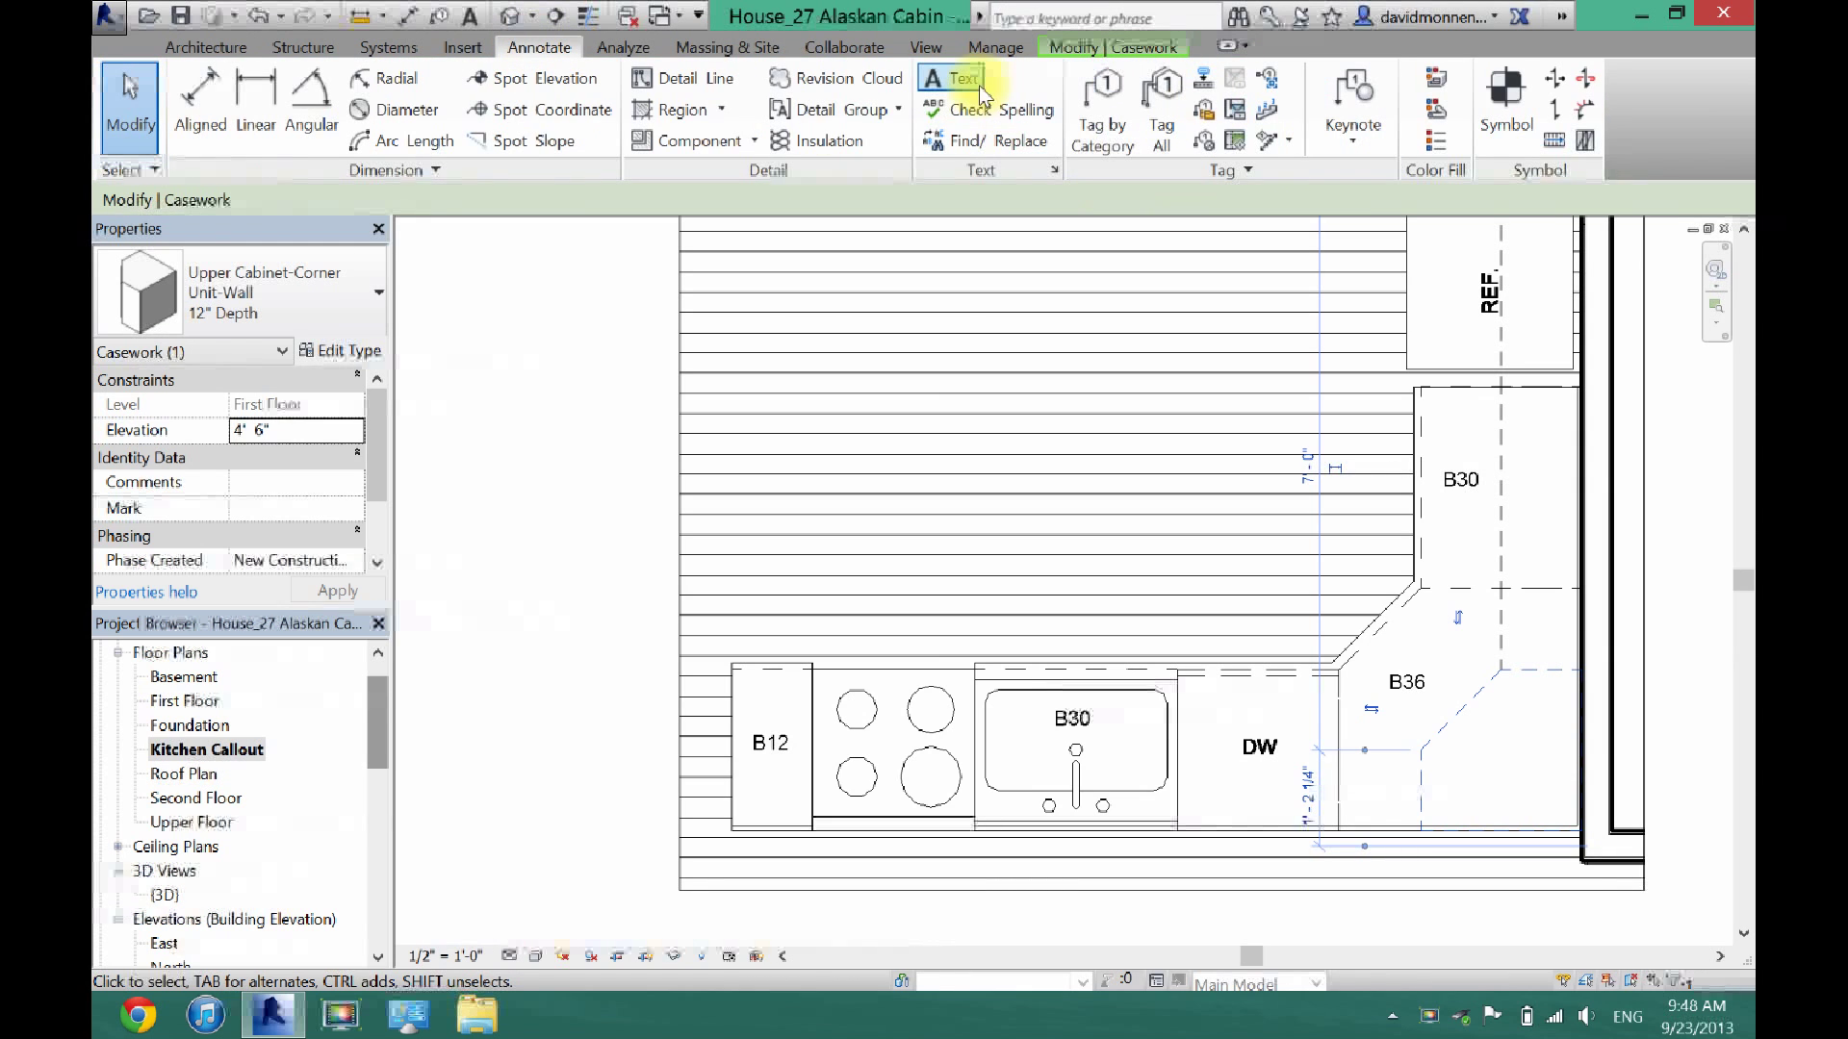
left_click(938, 77)
left_click(1480, 773)
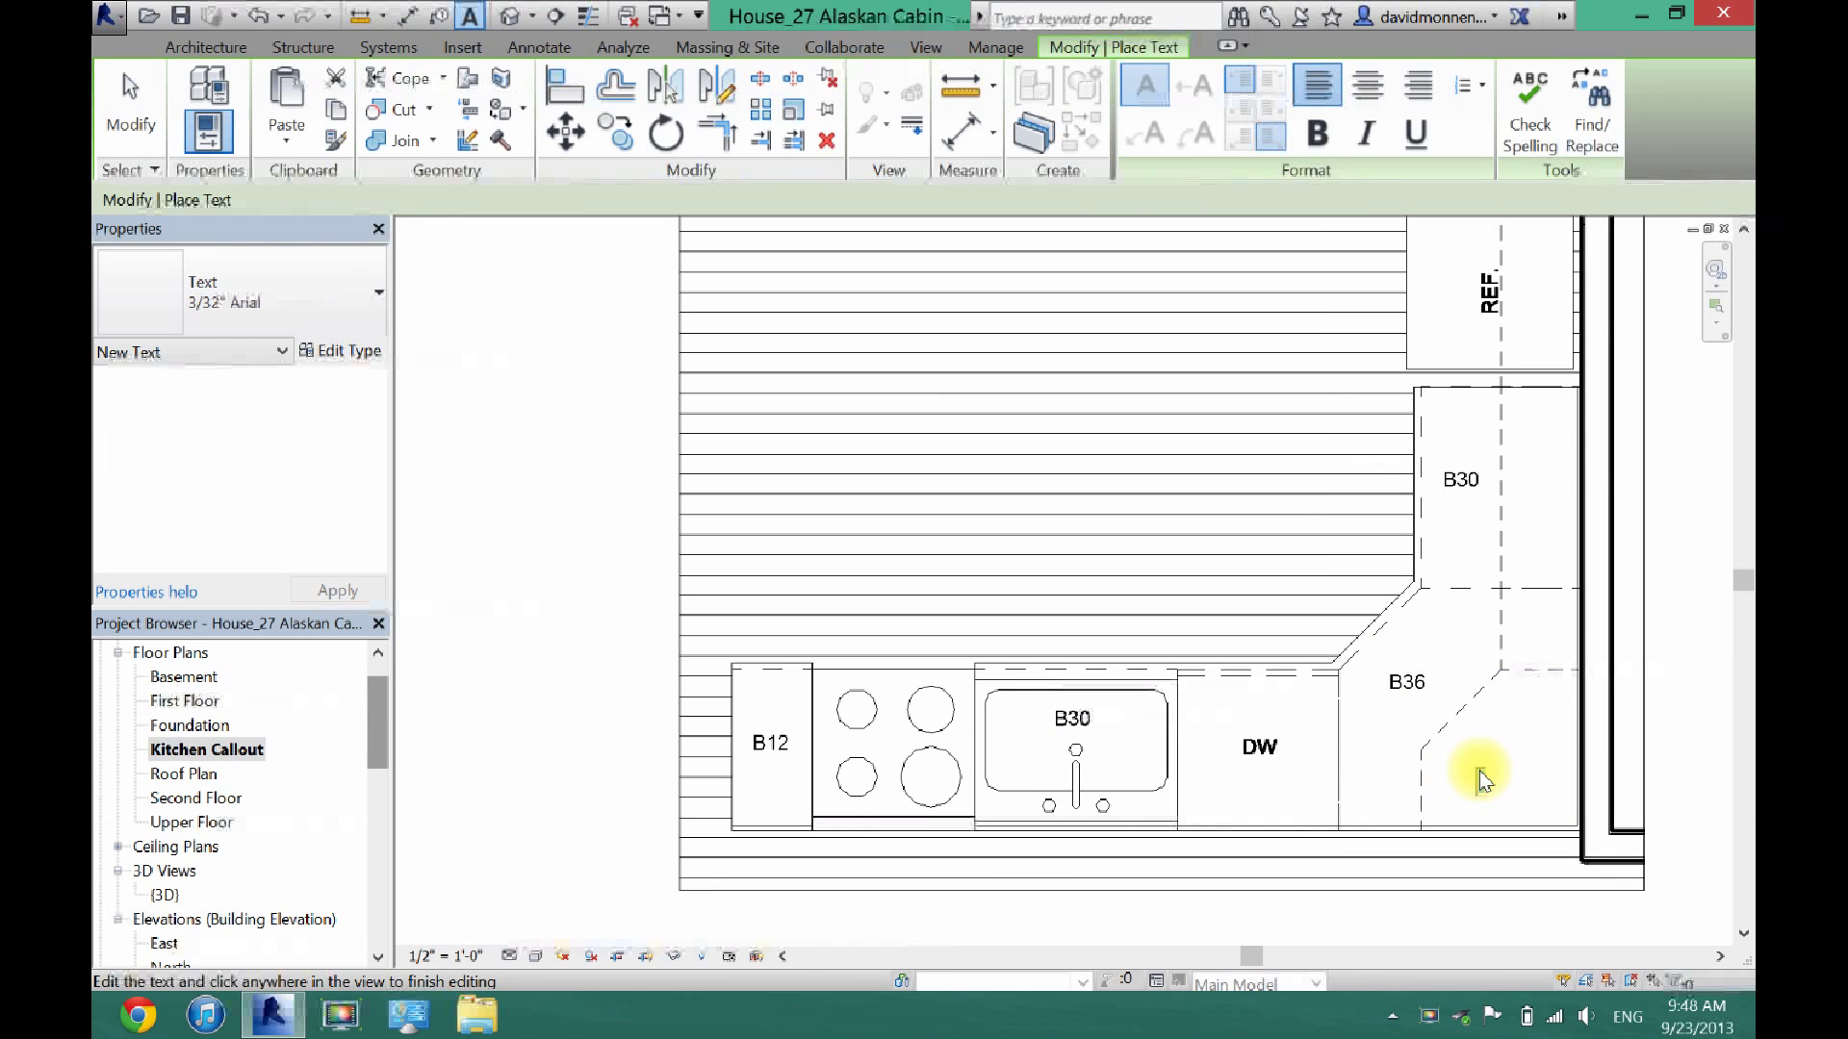
left_click(1482, 818)
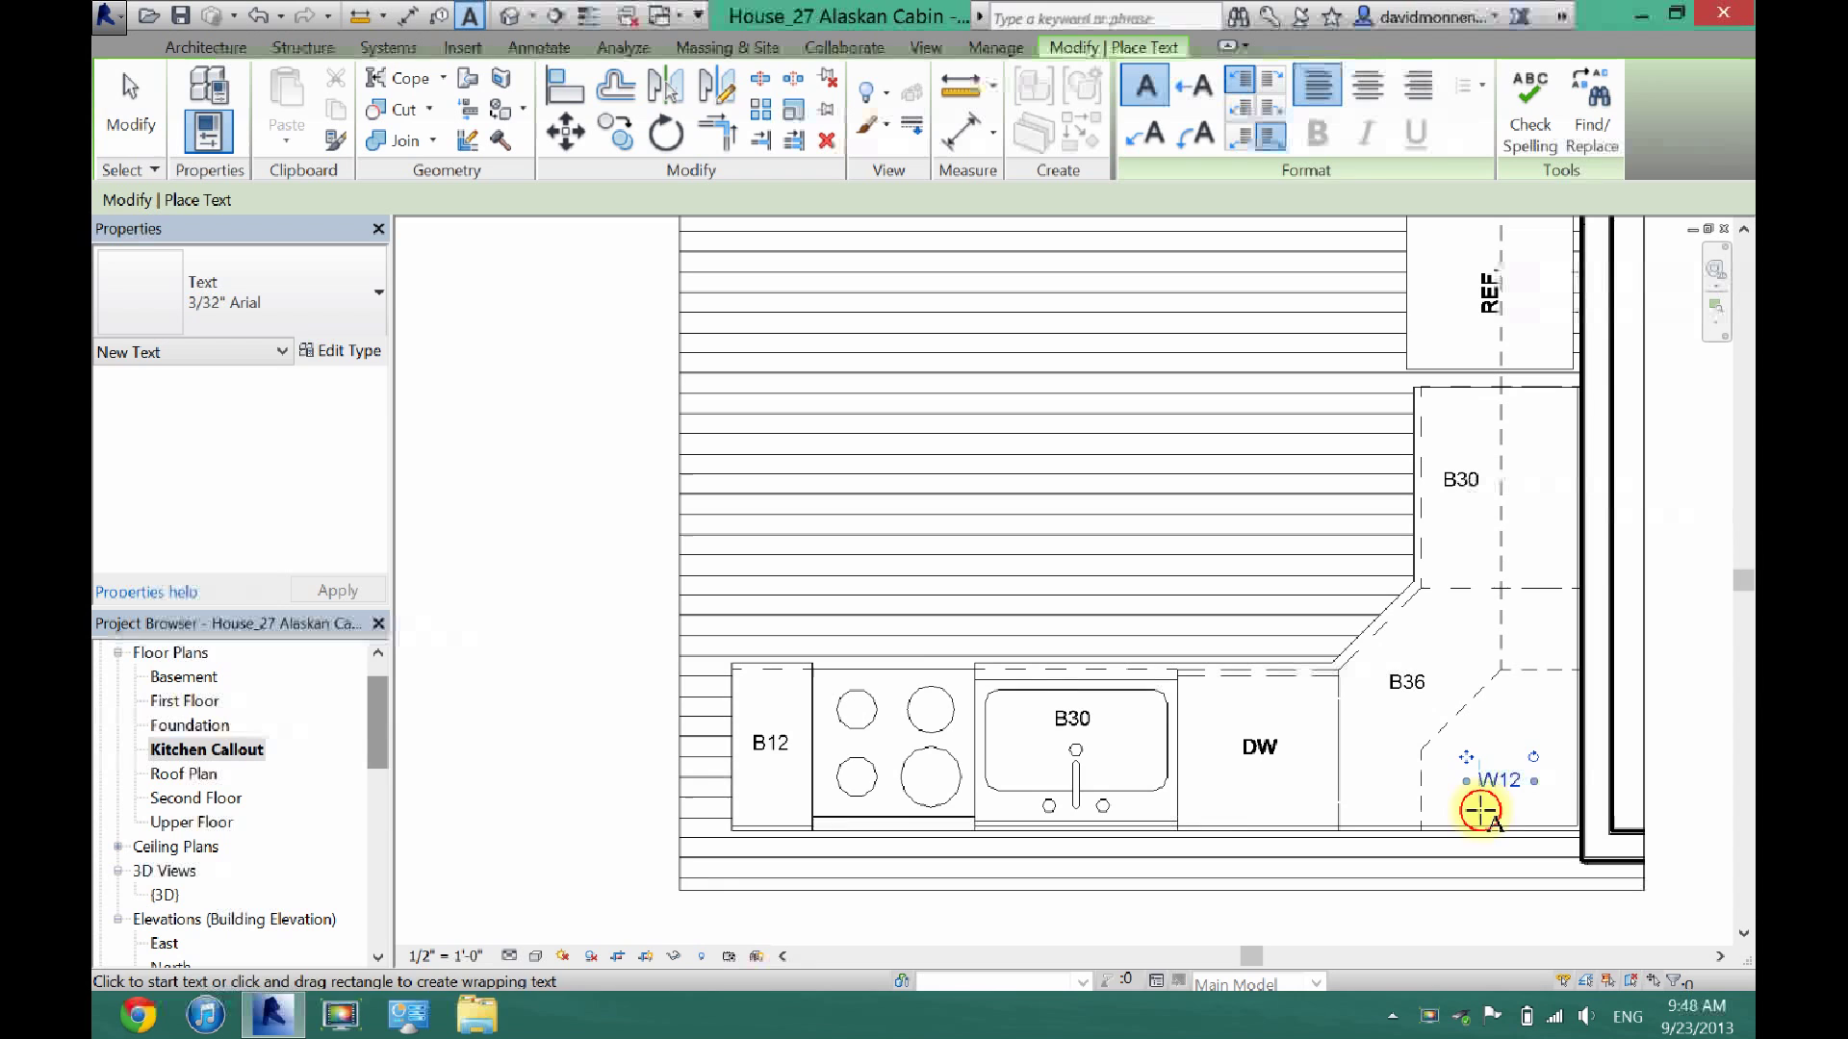
left_click(1523, 627)
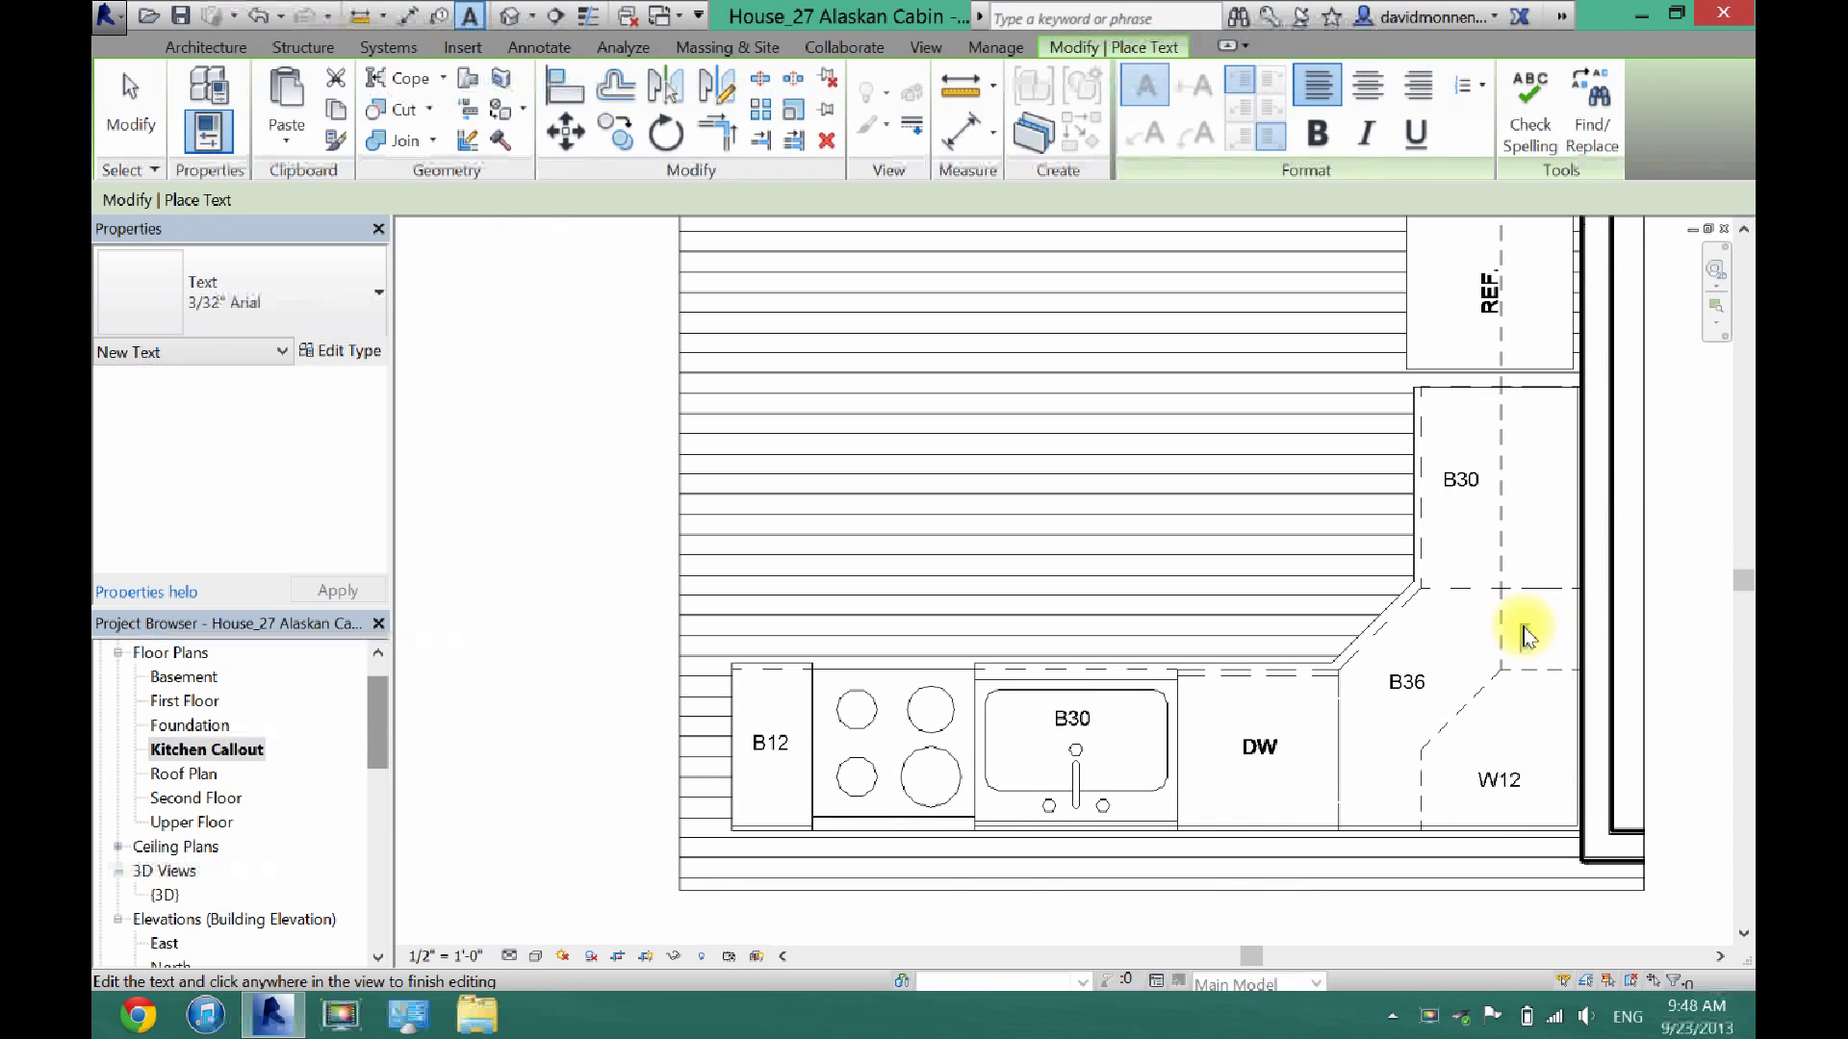
type("W12")
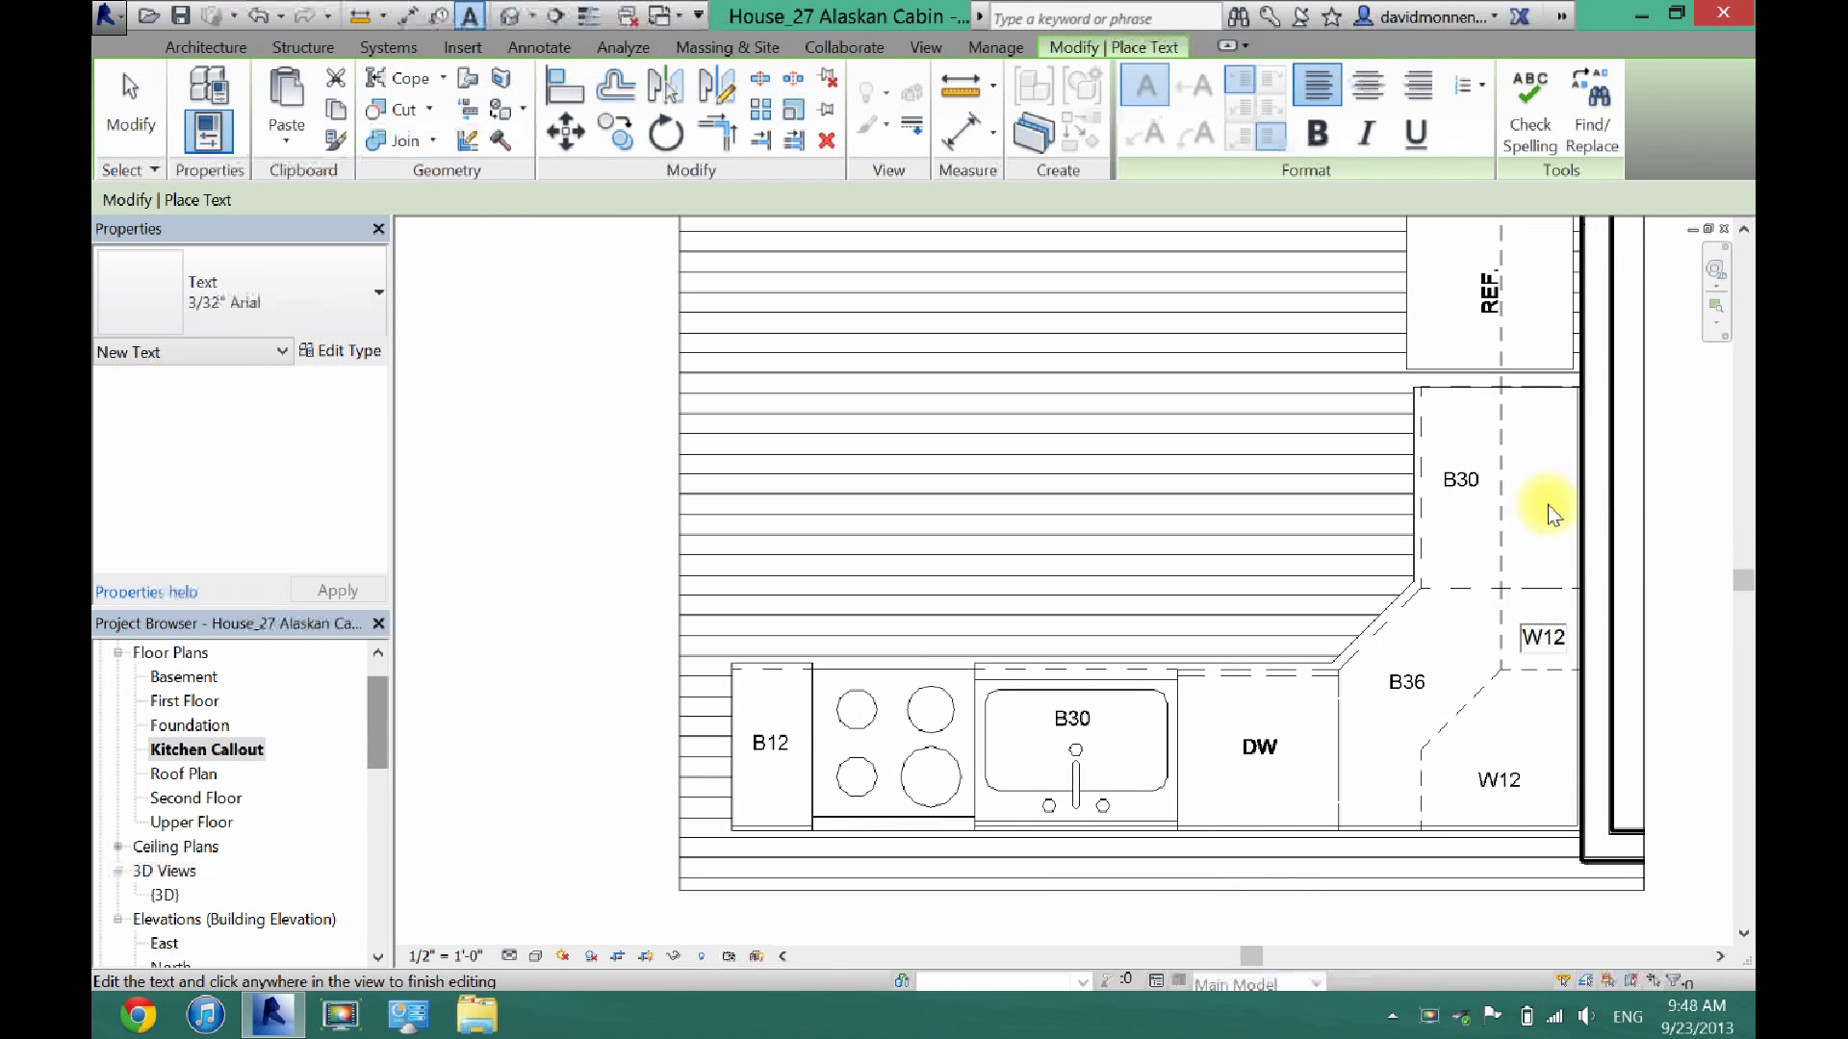
Step: Label the upper cabinet beside the B30 base cabinet below the refrigerator with the text note W30
left_click(1516, 475)
left_click(1517, 475)
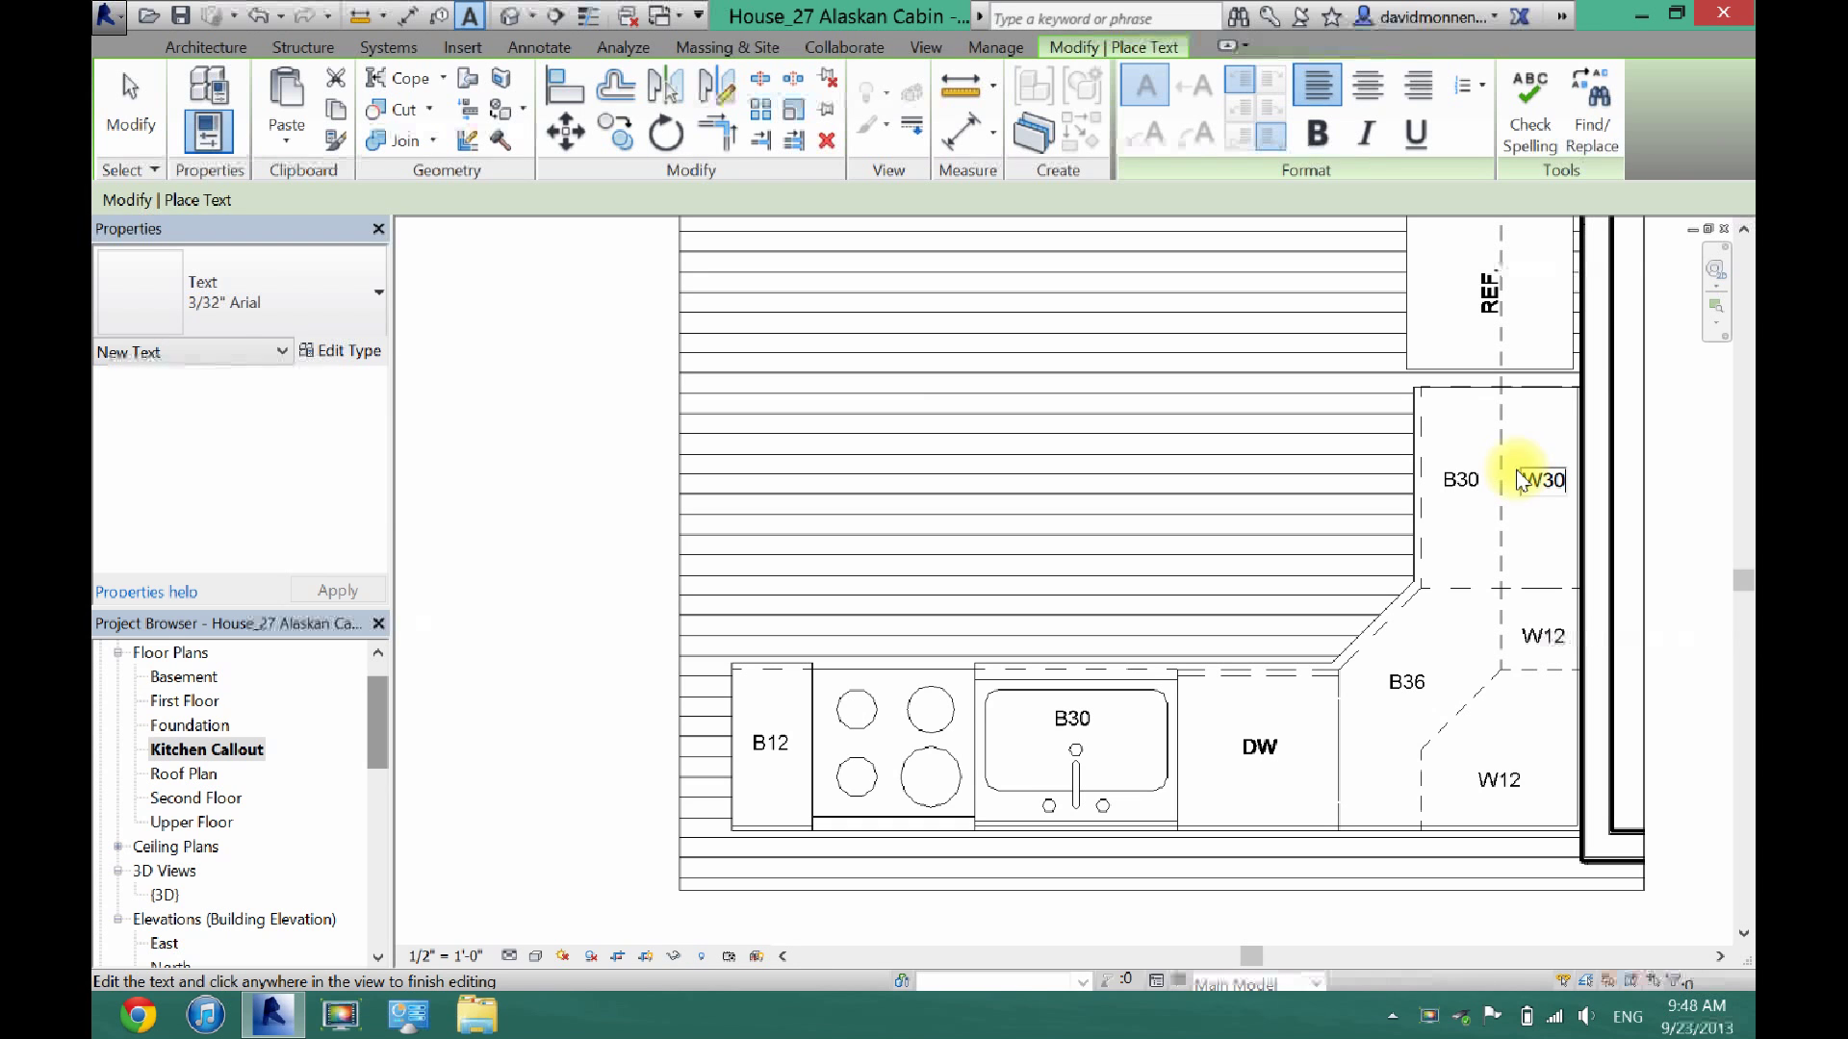
left_click(1532, 289)
Step: Examine the type and dimensions of the upper cabinet over the refrigerator
left_click_drag(1744, 592, 1742, 527)
left_click(151, 93)
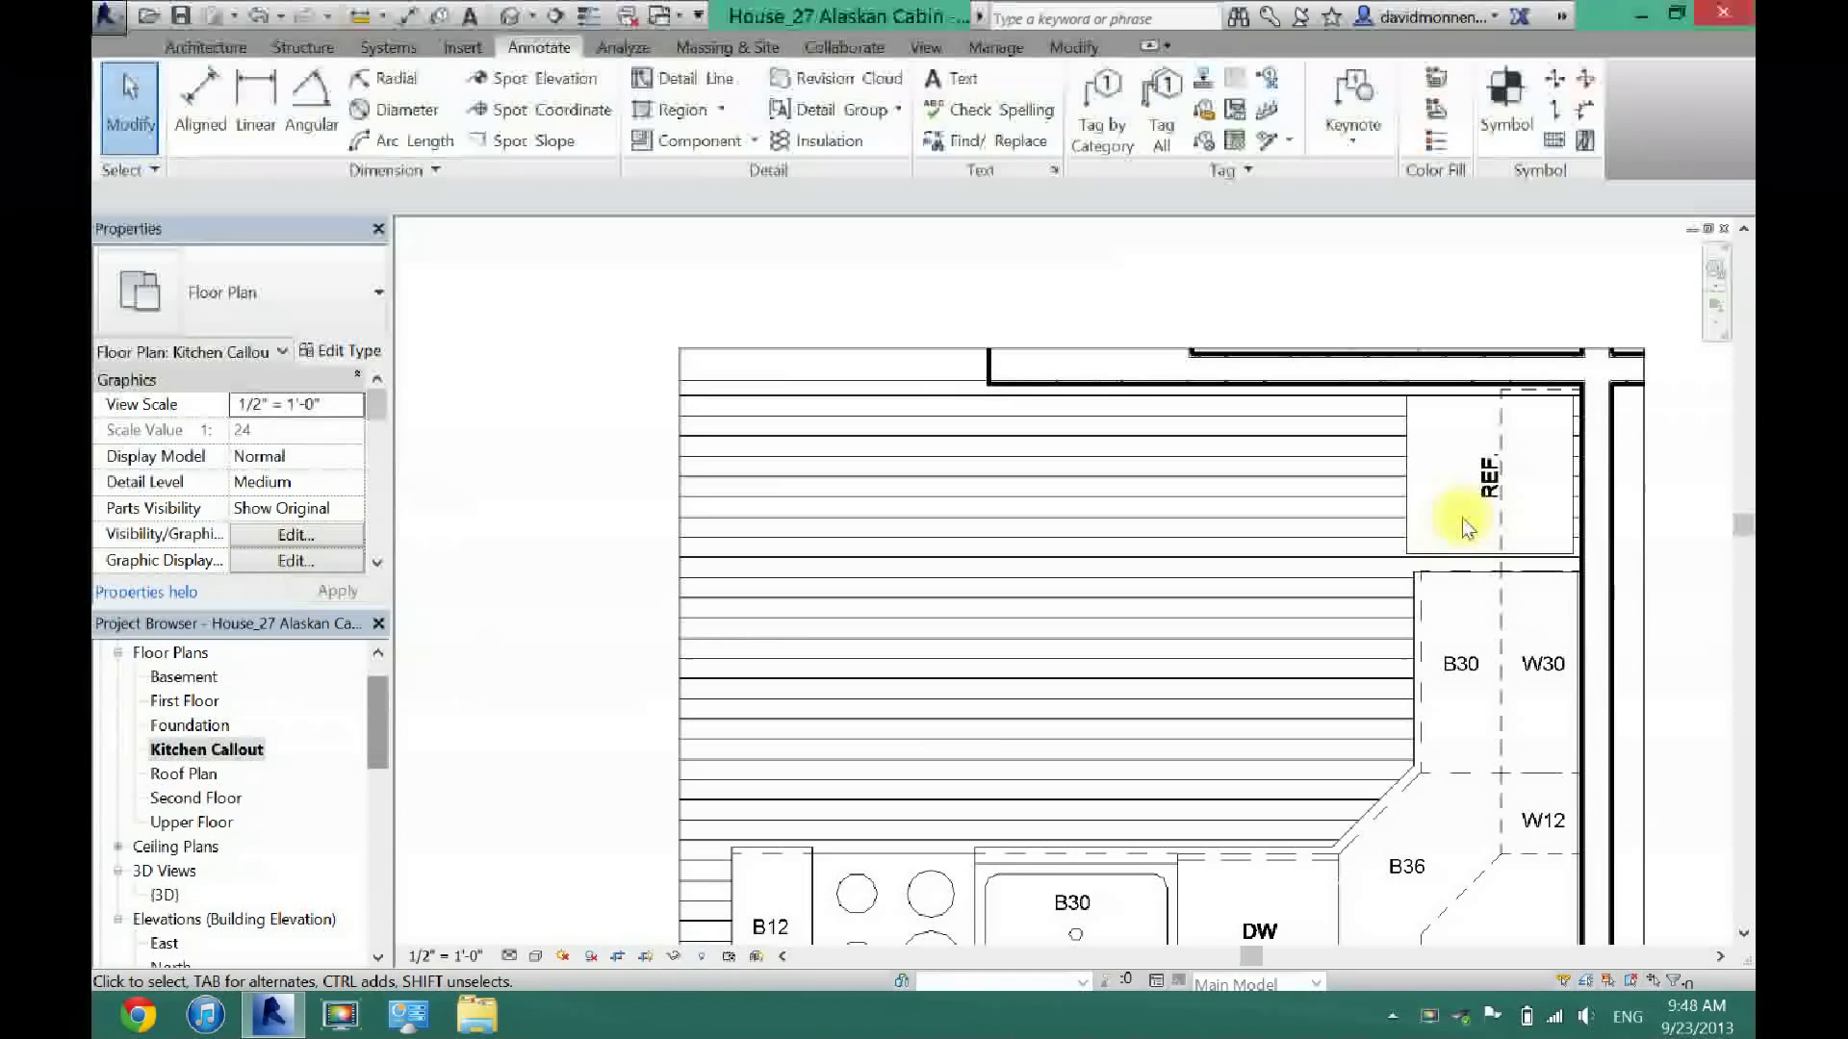
left_click(1509, 524)
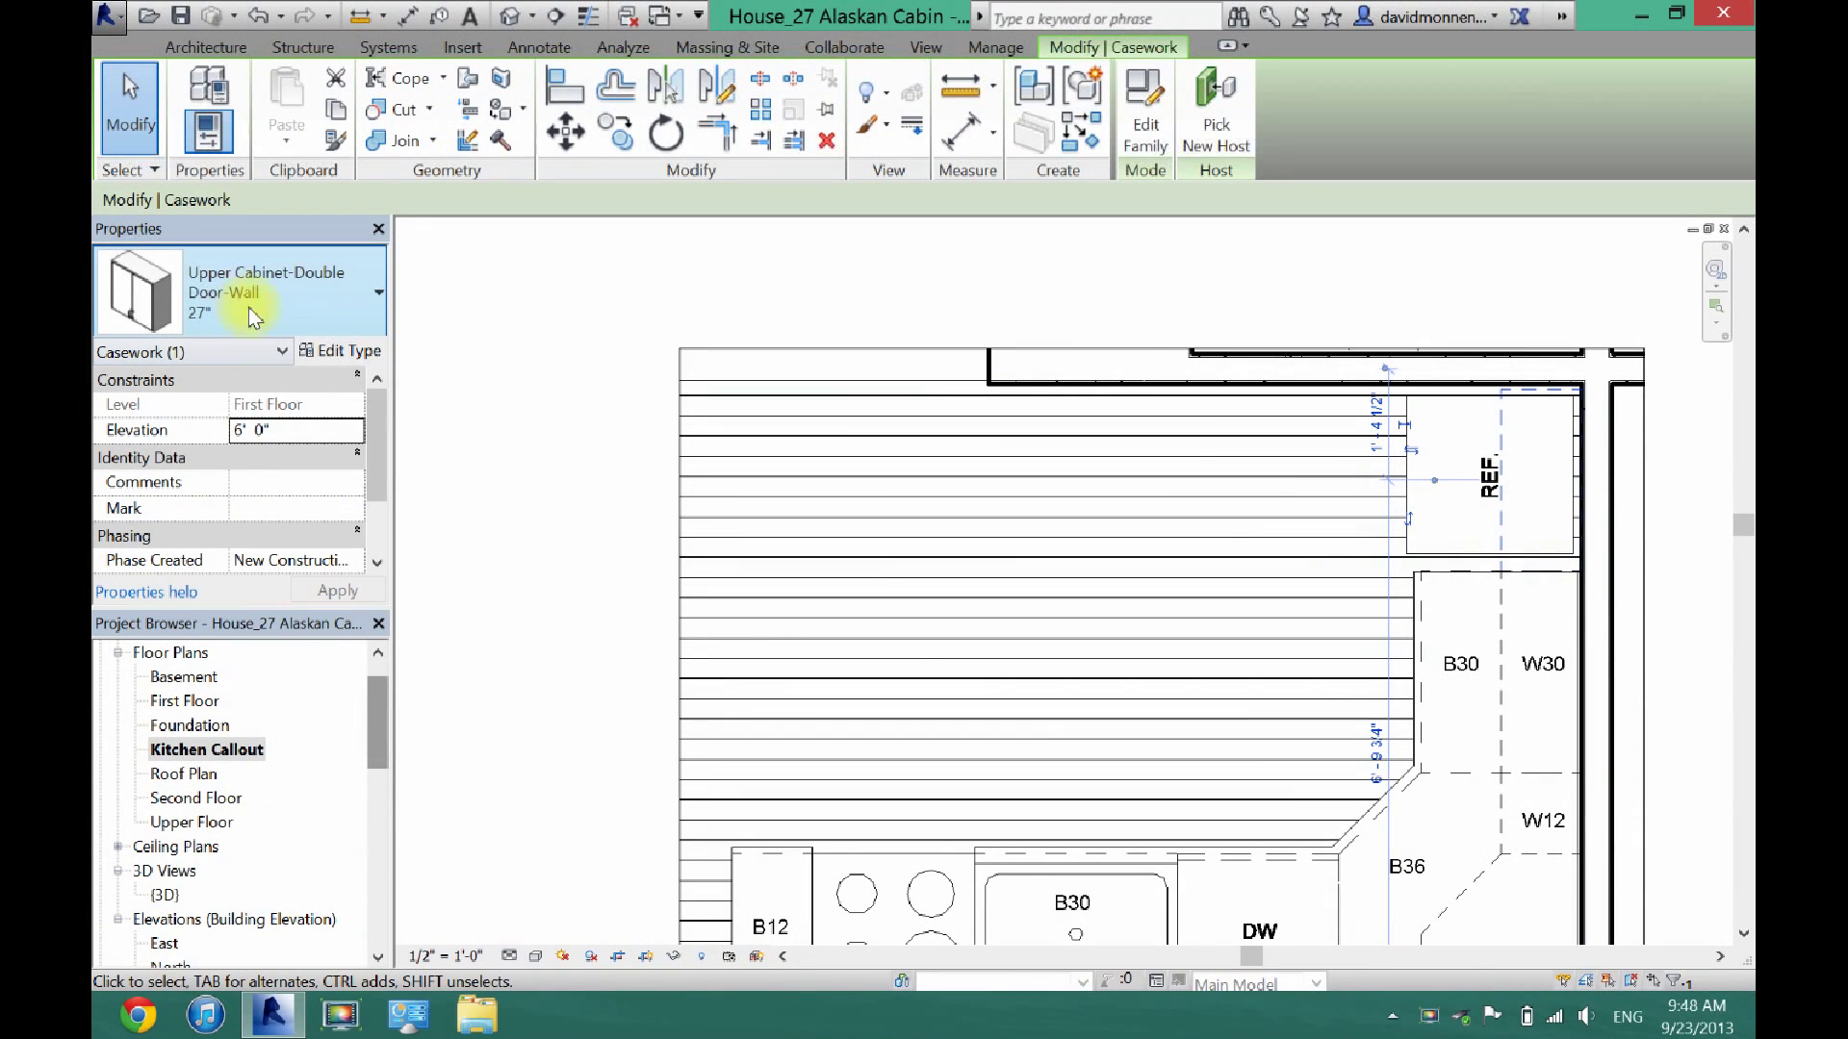
left_click(342, 350)
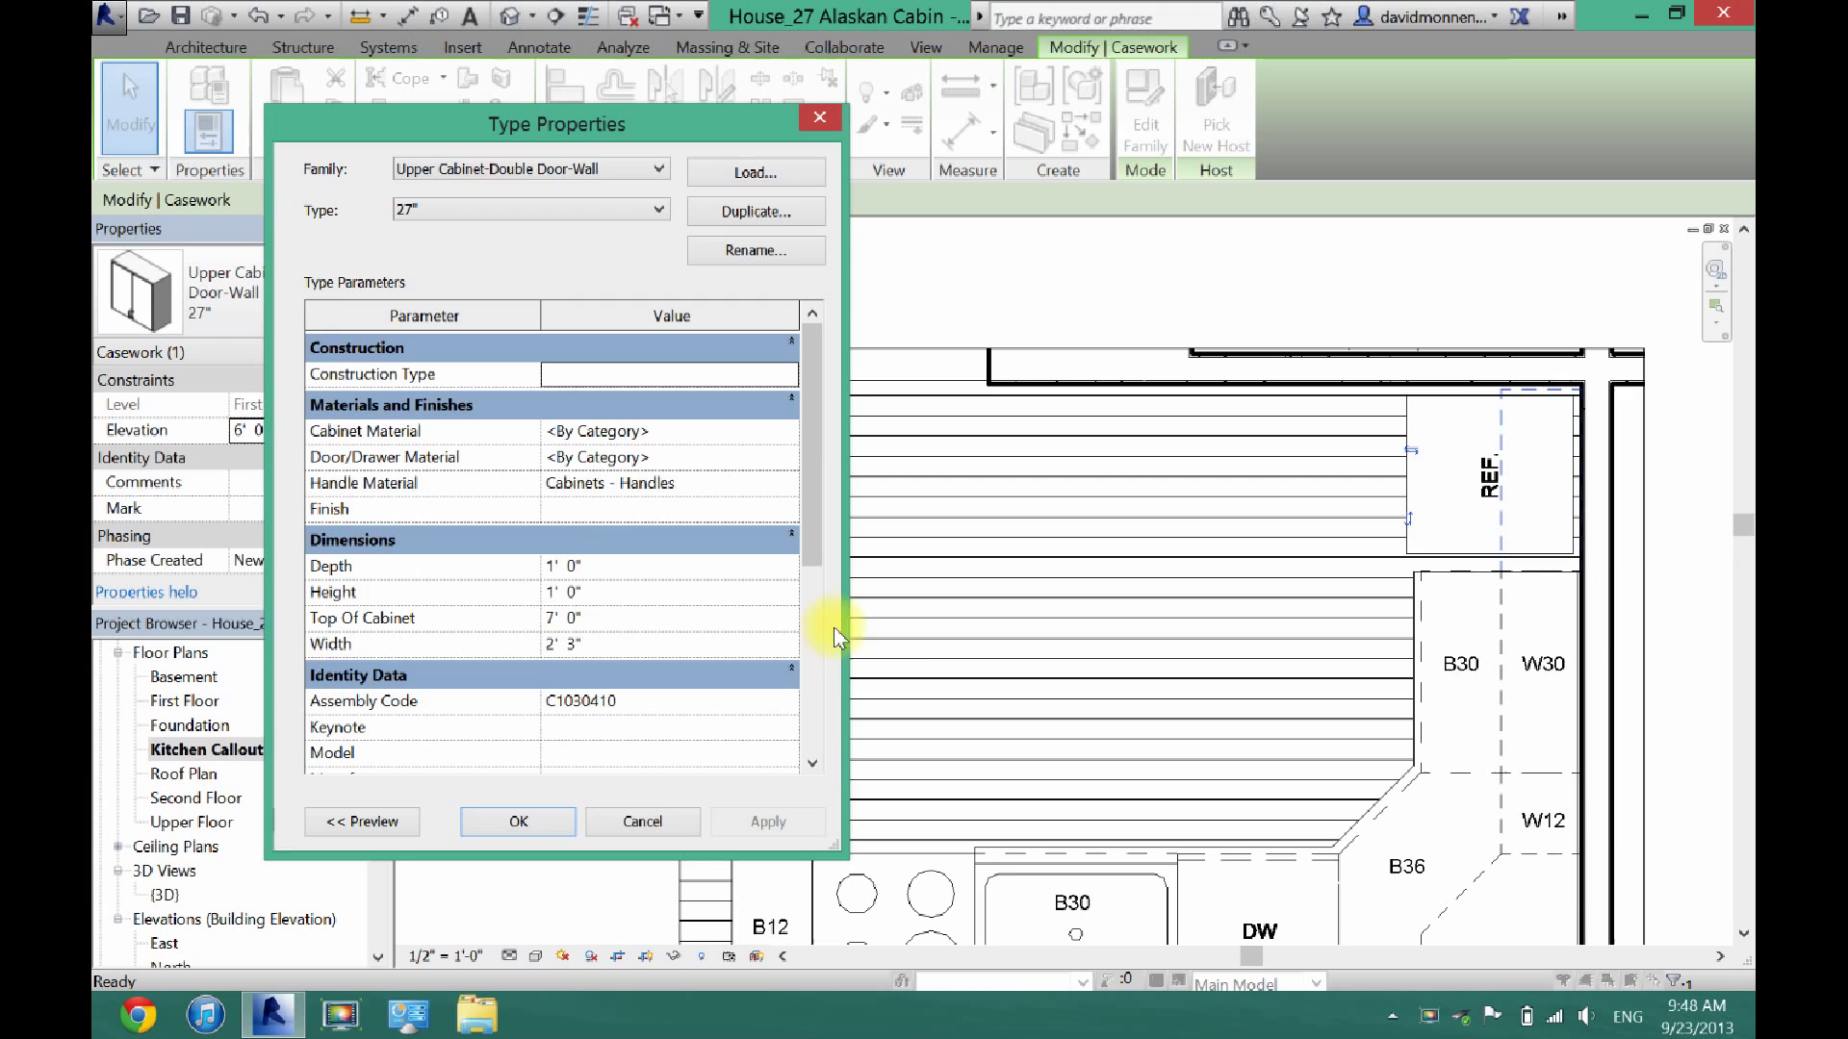
left_click(821, 121)
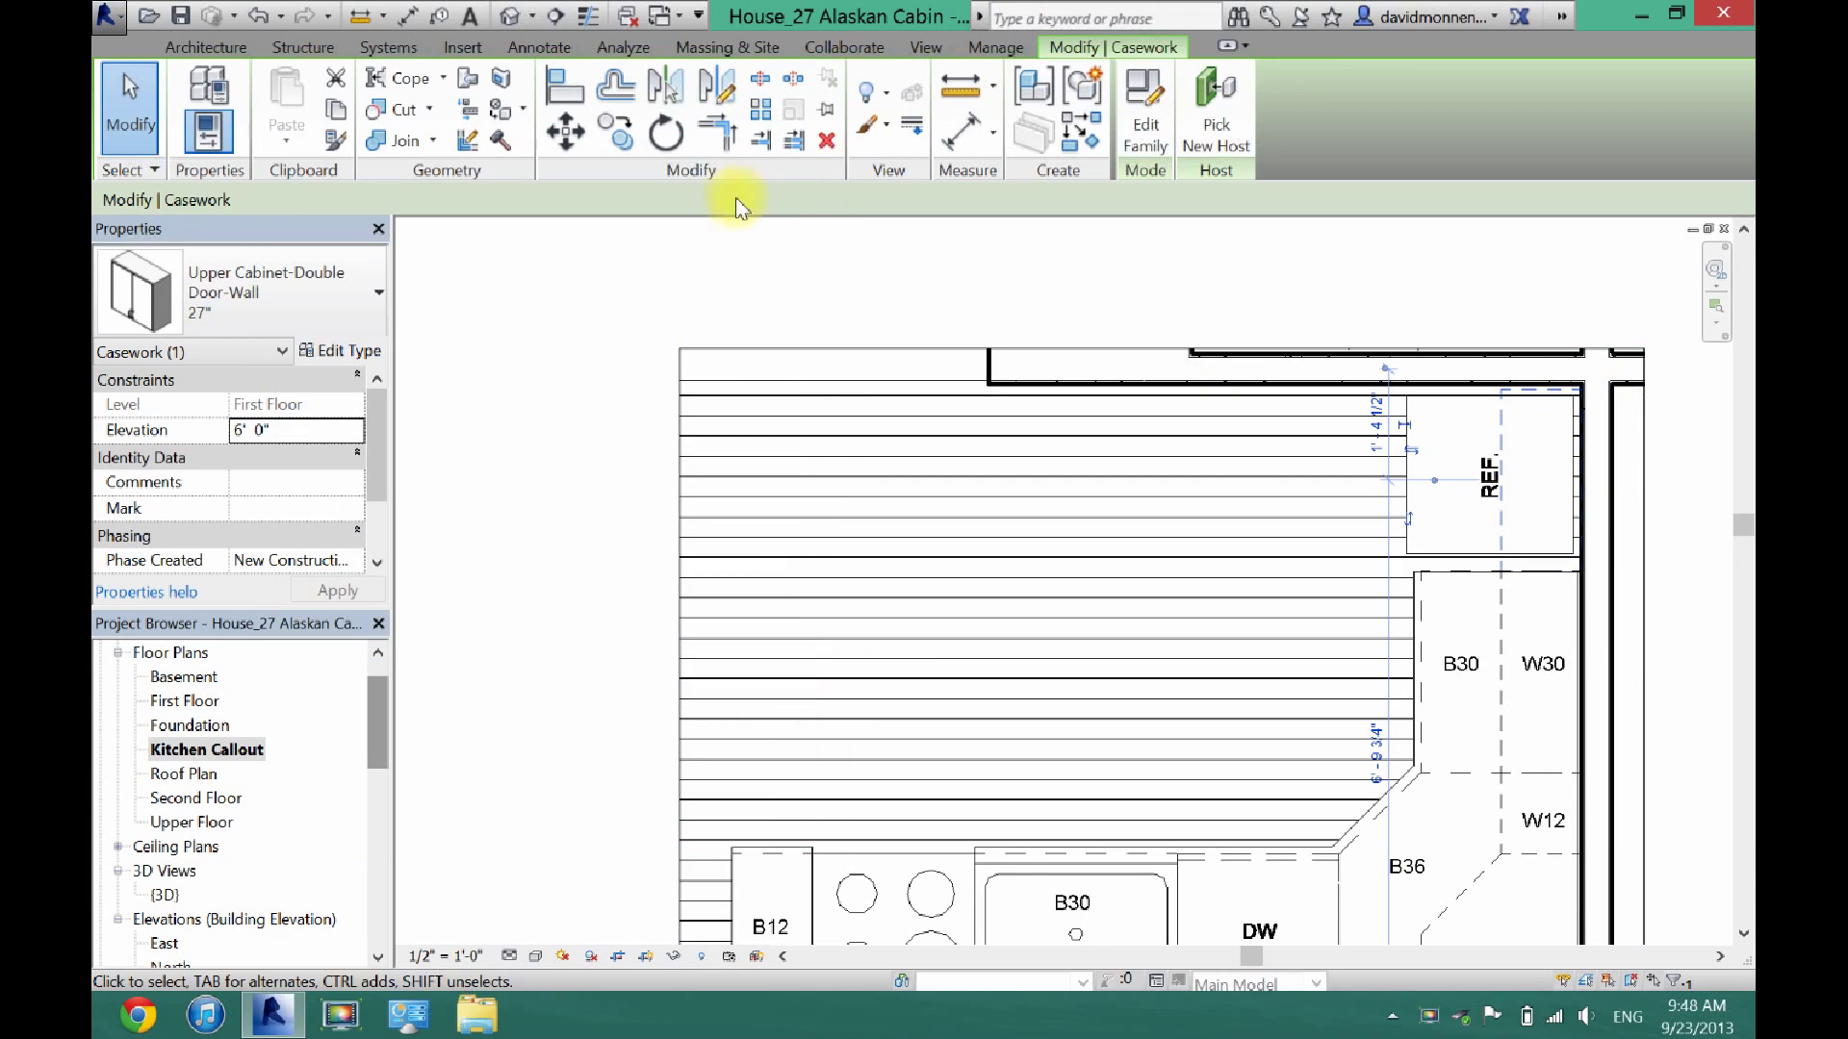
Step: Label the upper cabinet over the refrigerator with the two-line text note W27 x 12
left_click(539, 47)
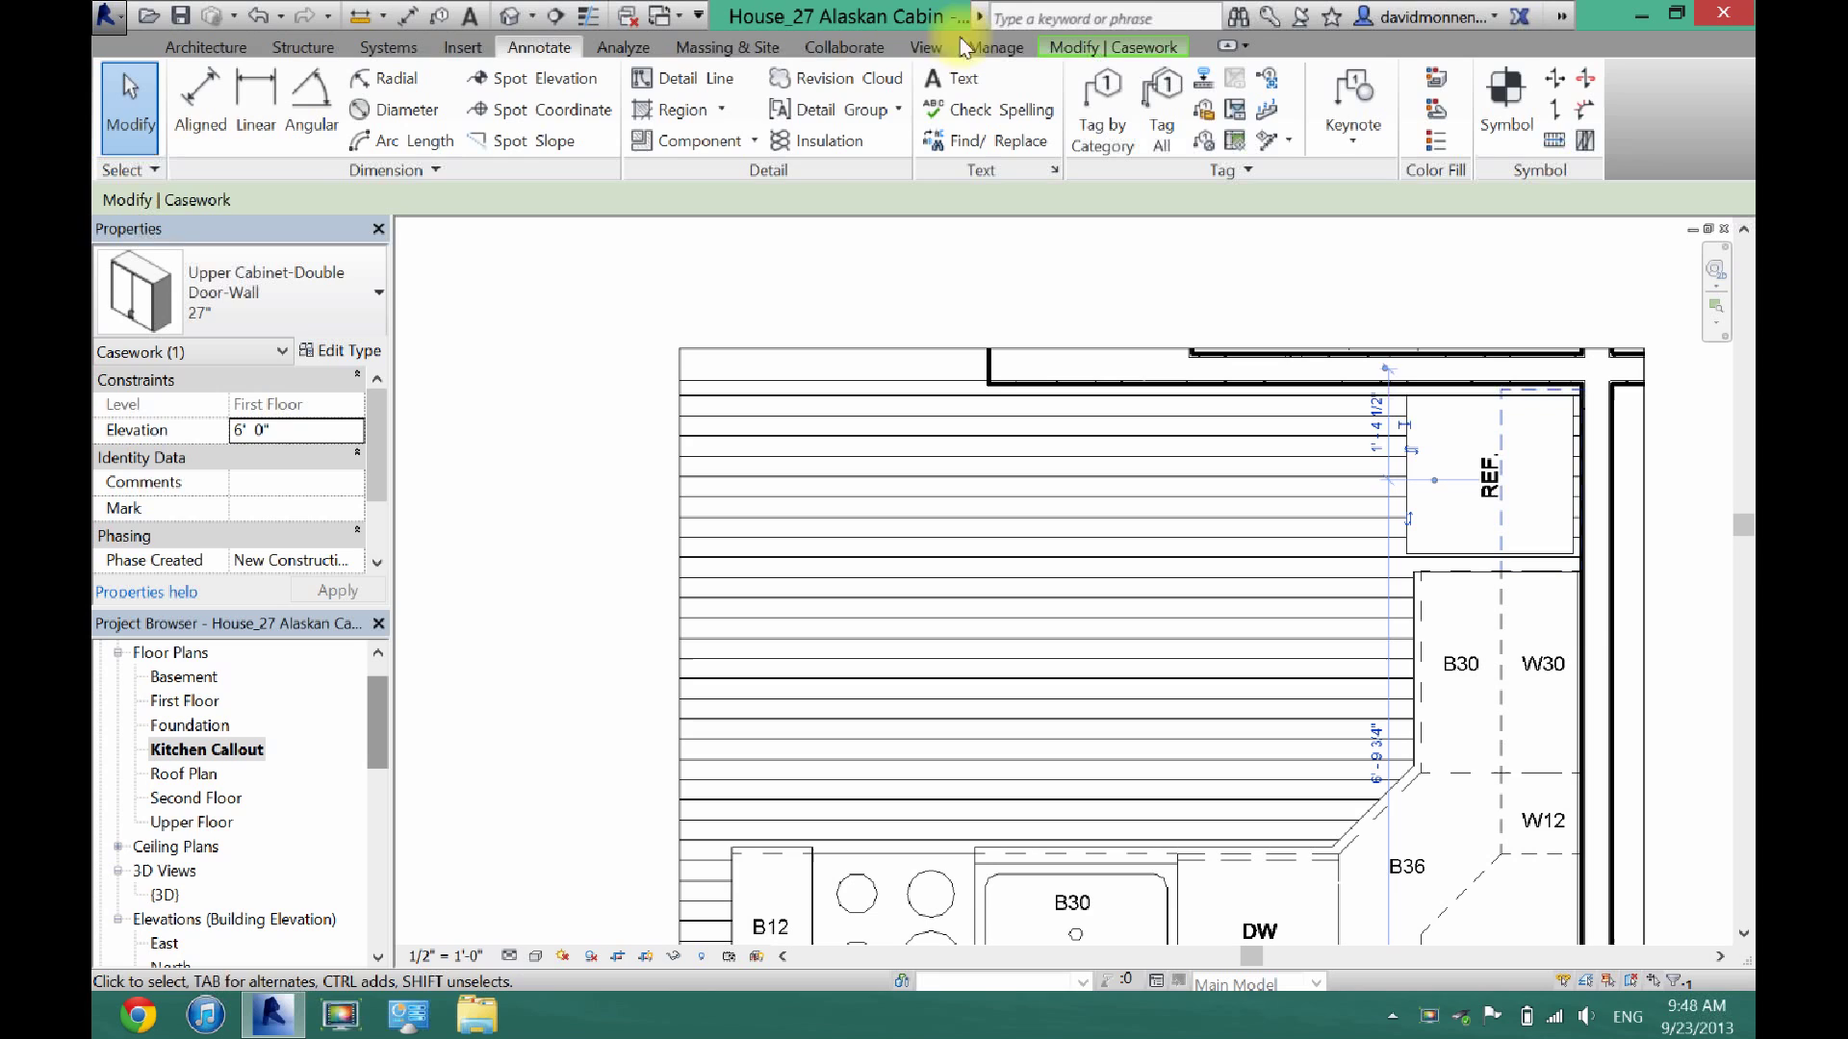
left_click(927, 77)
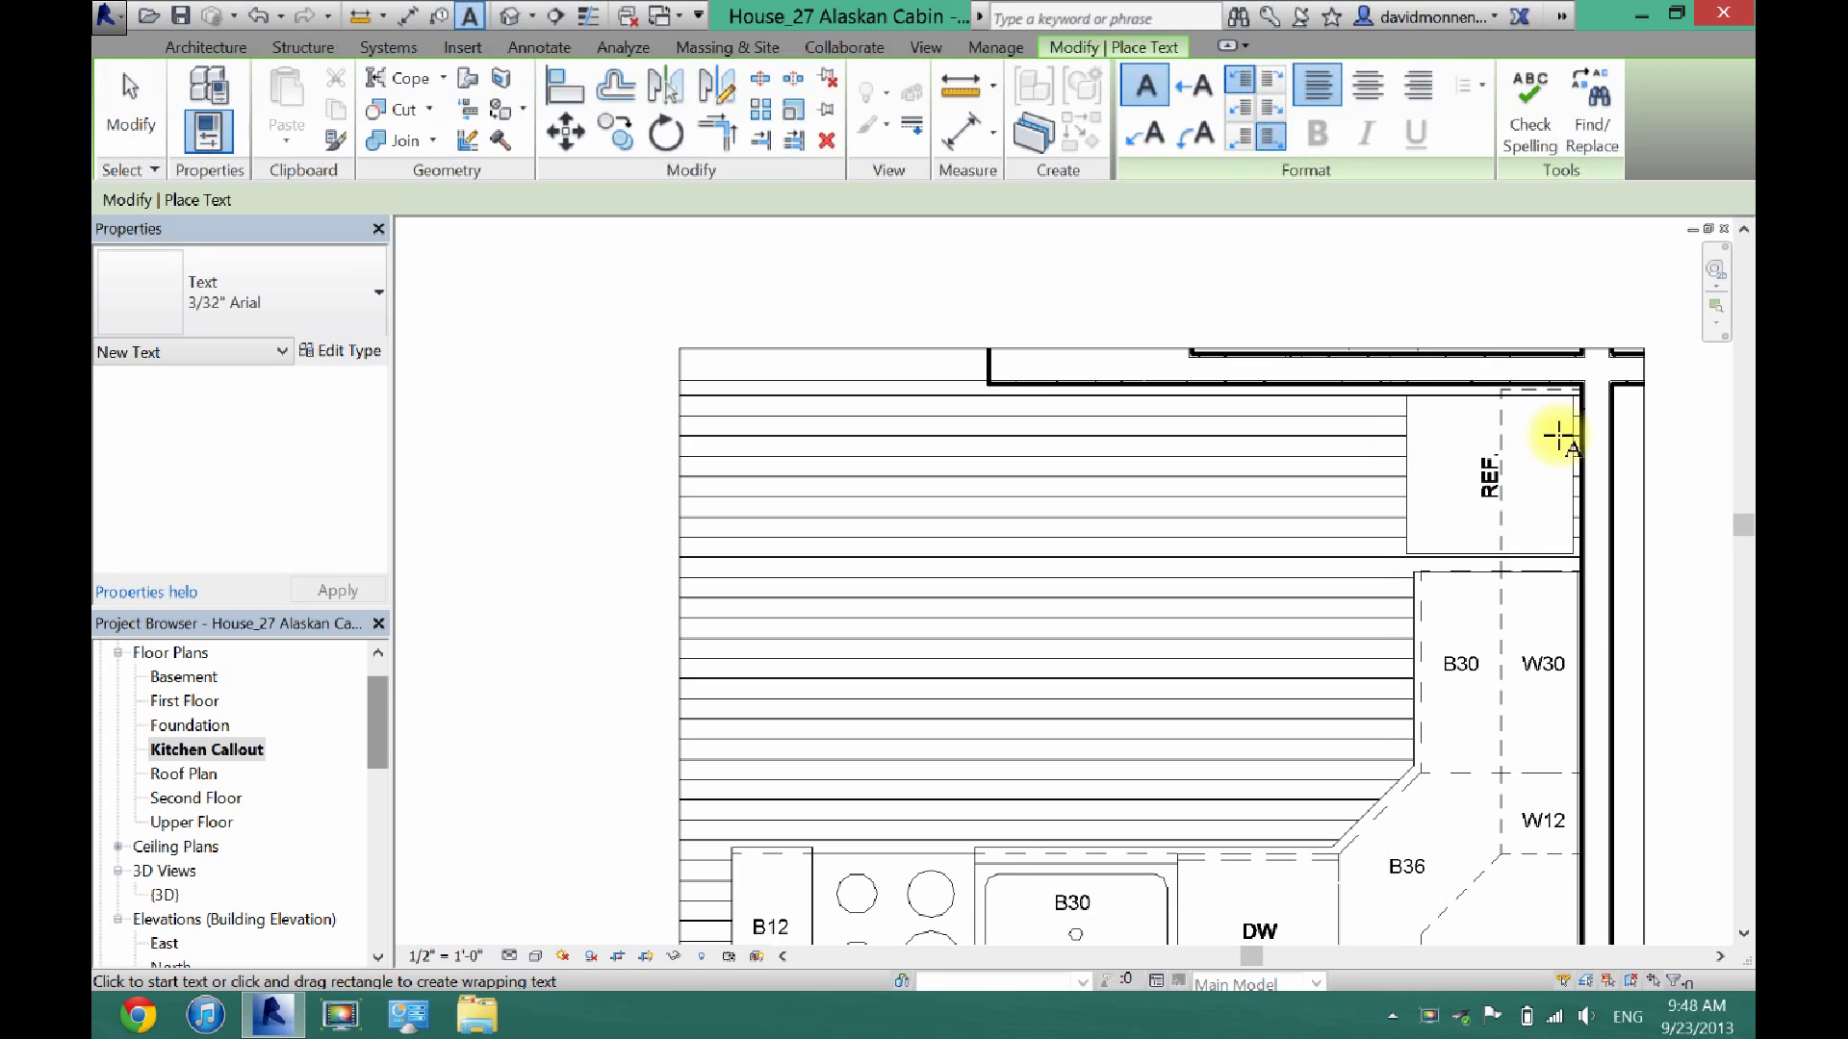
left_click(1515, 471)
type("W2")
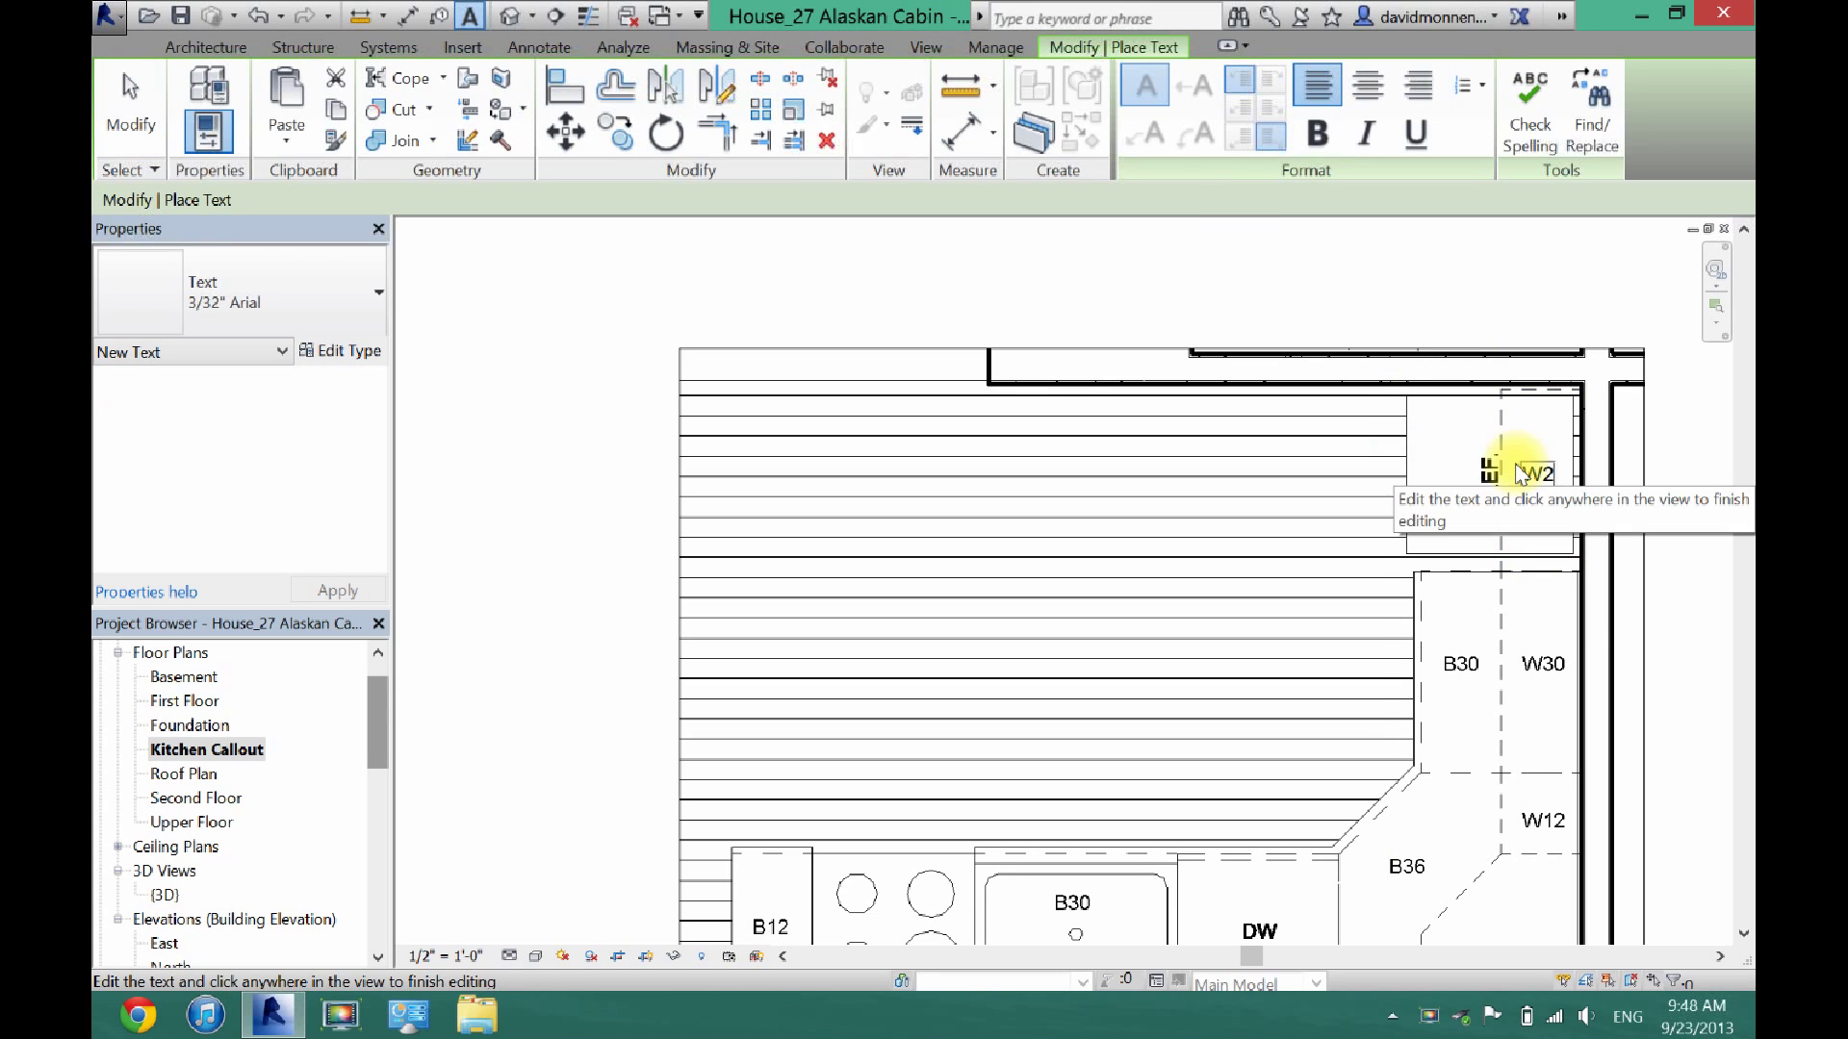
type("7")
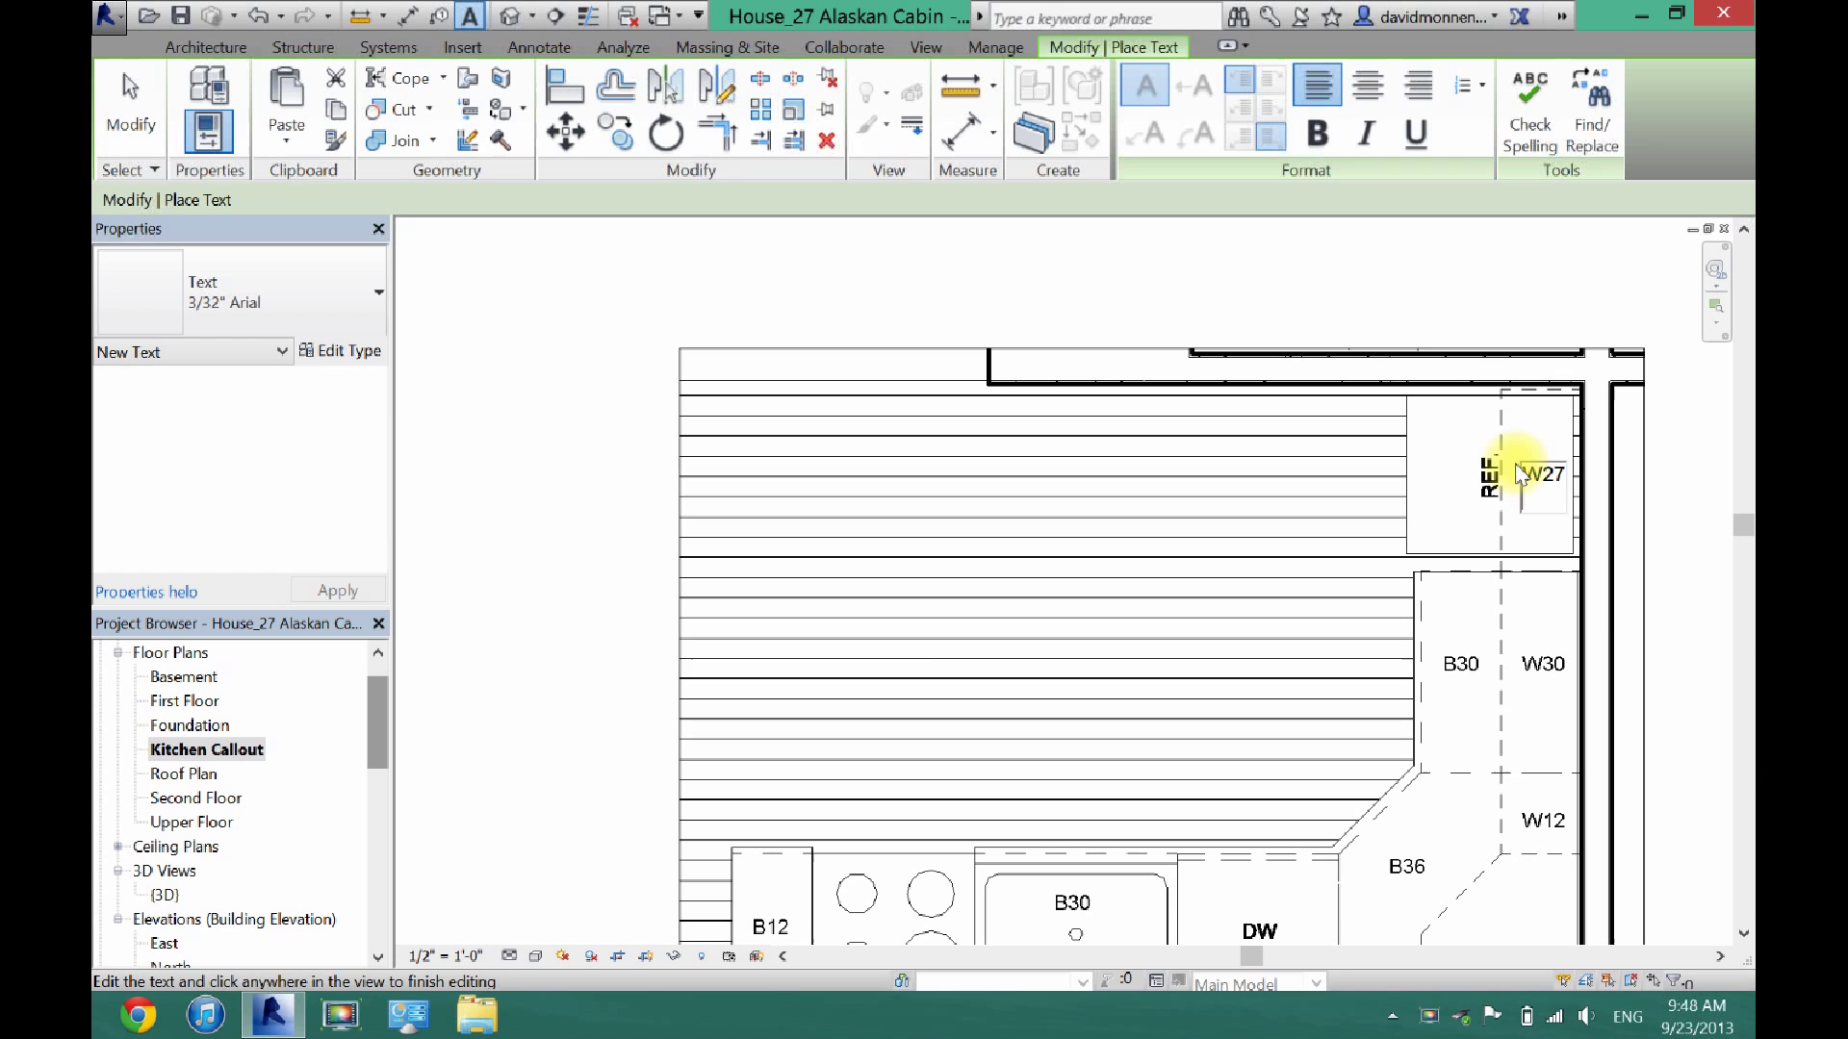
key("Return")
type("x 12")
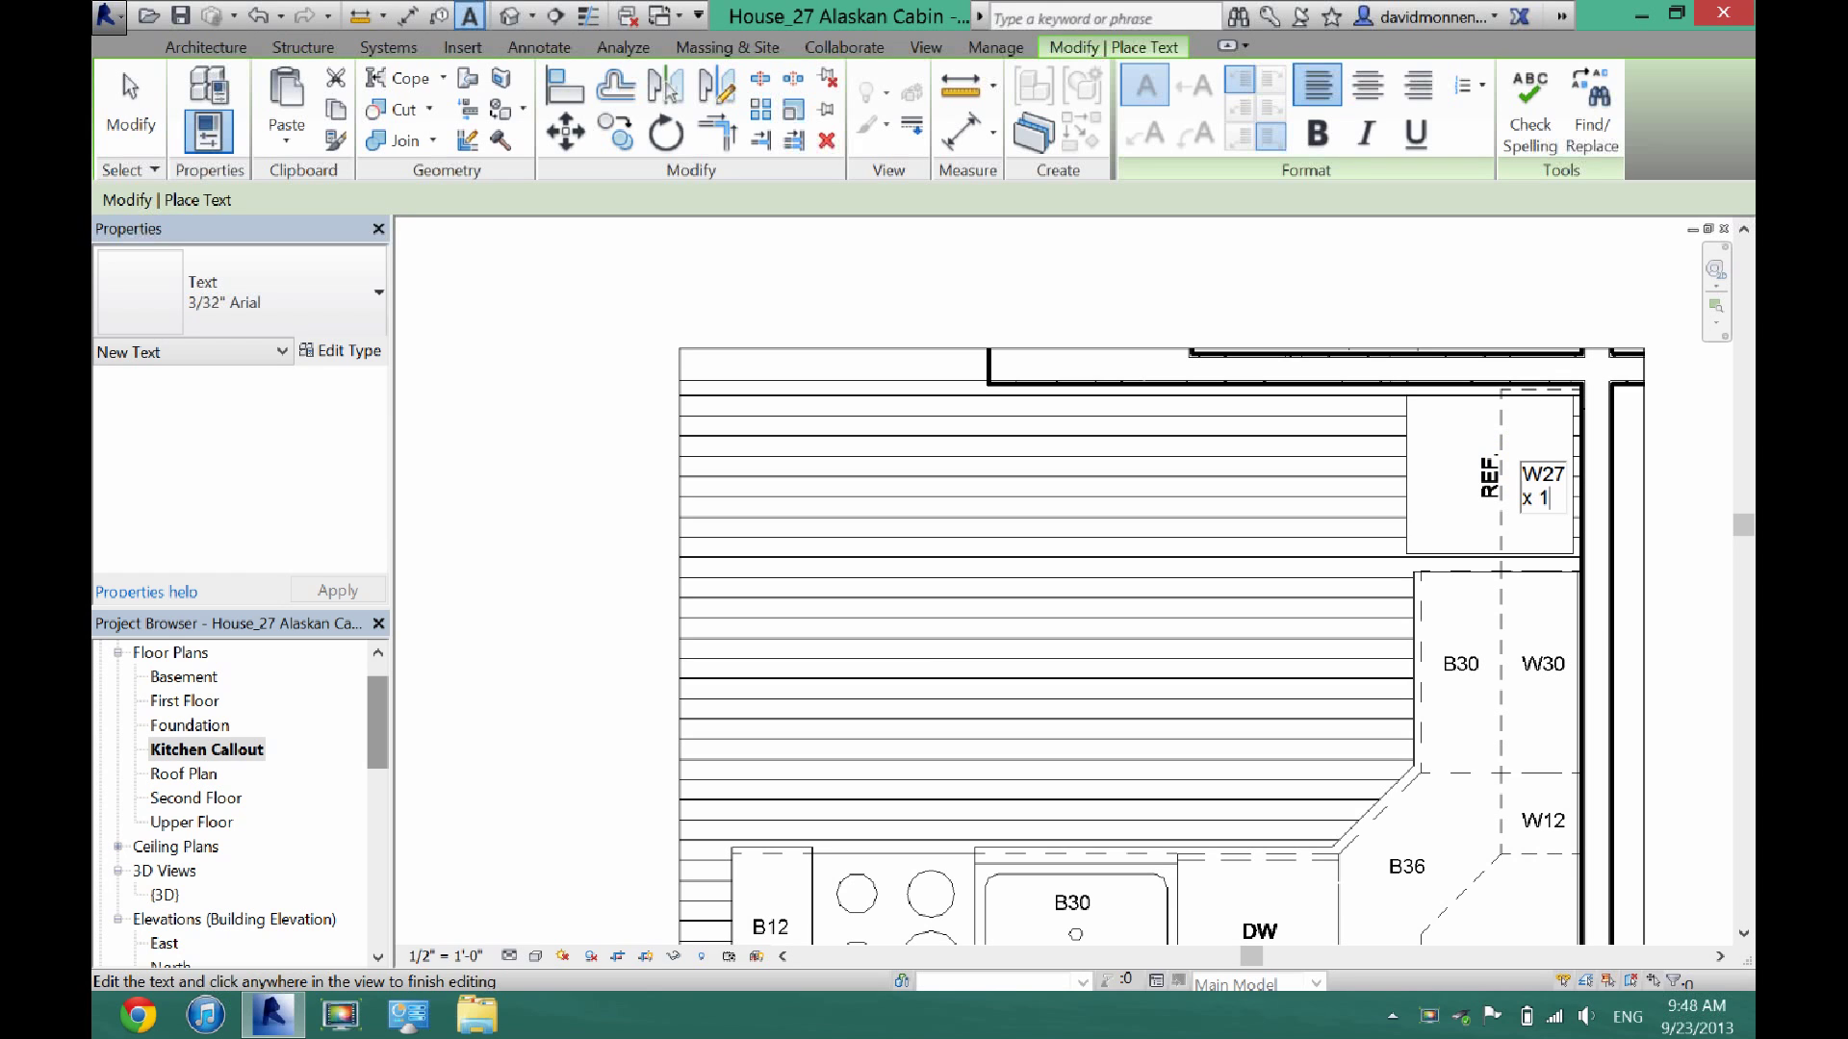
left_click(108, 104)
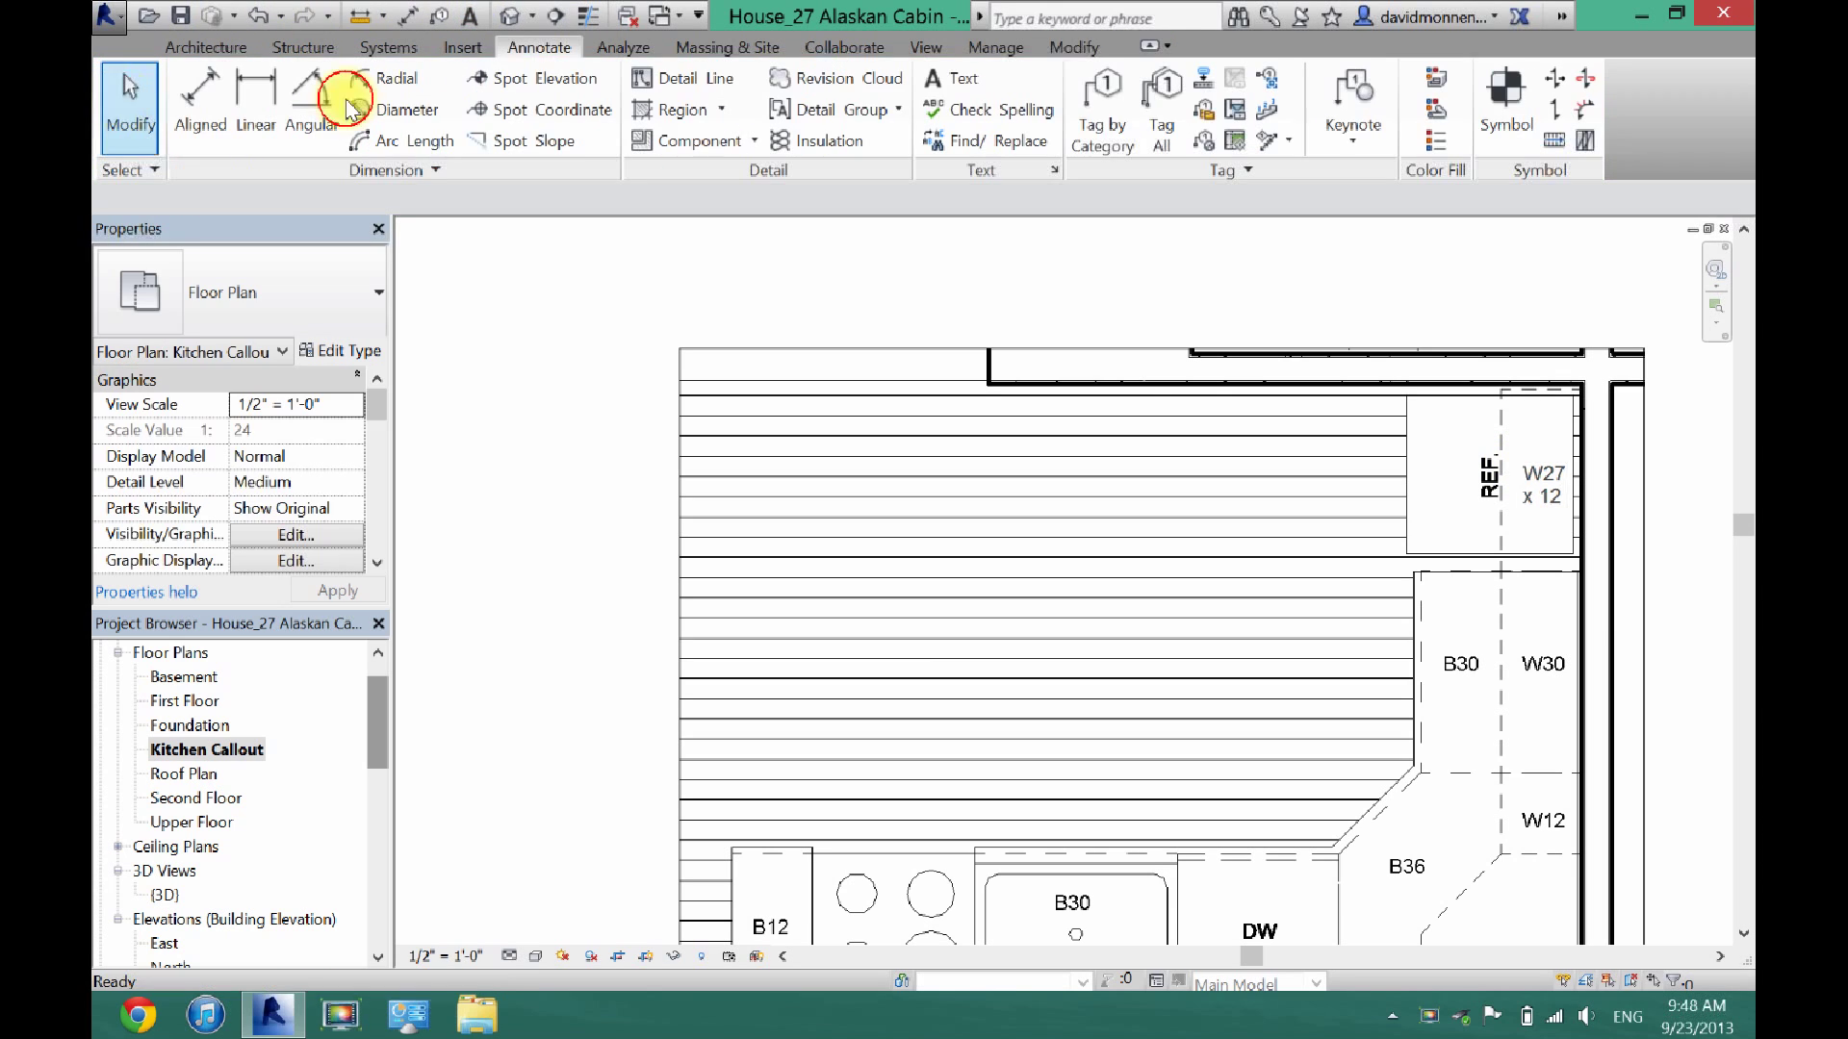
Step: Shift the W27 x 12 note slightly left and the corner cabinet's lower W12 note slightly up and right
left_click(1549, 500)
left_click_drag(1549, 500, 1543, 496)
scroll(1116, 854, "down", 3)
left_click(1116, 855)
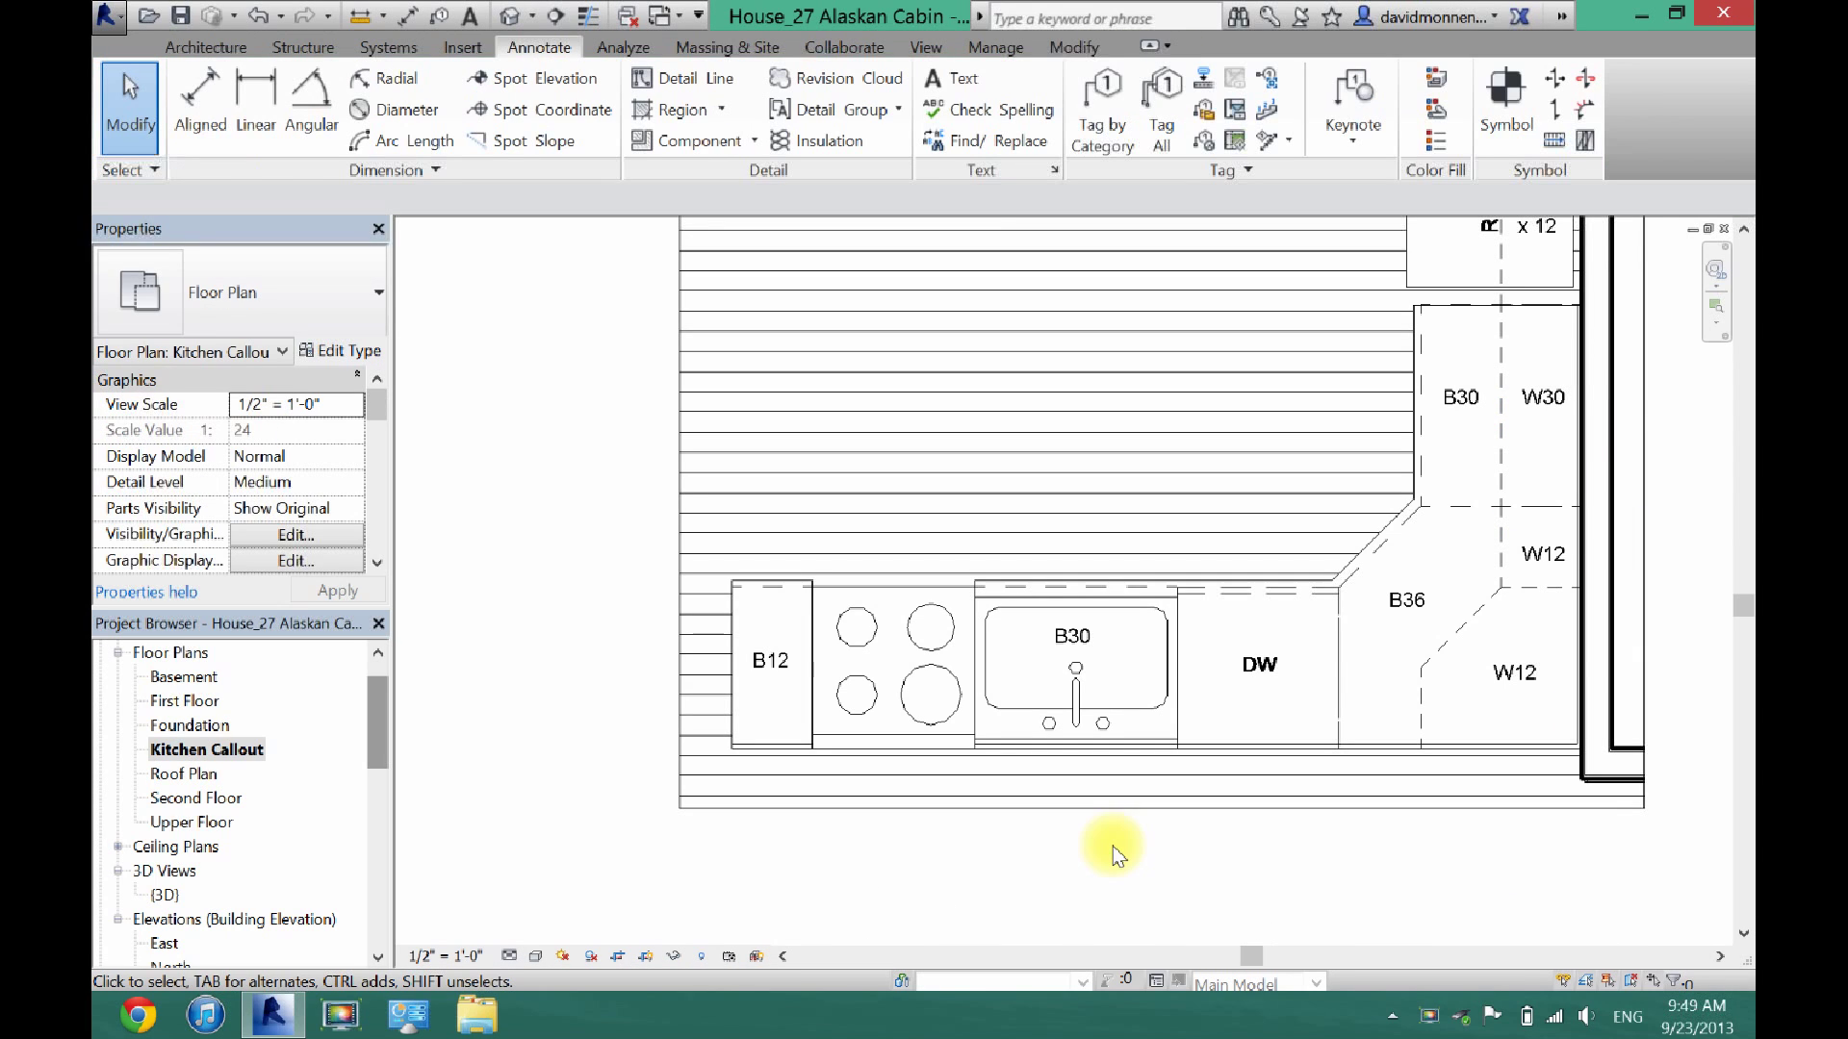
scroll(1116, 854, "down", 2)
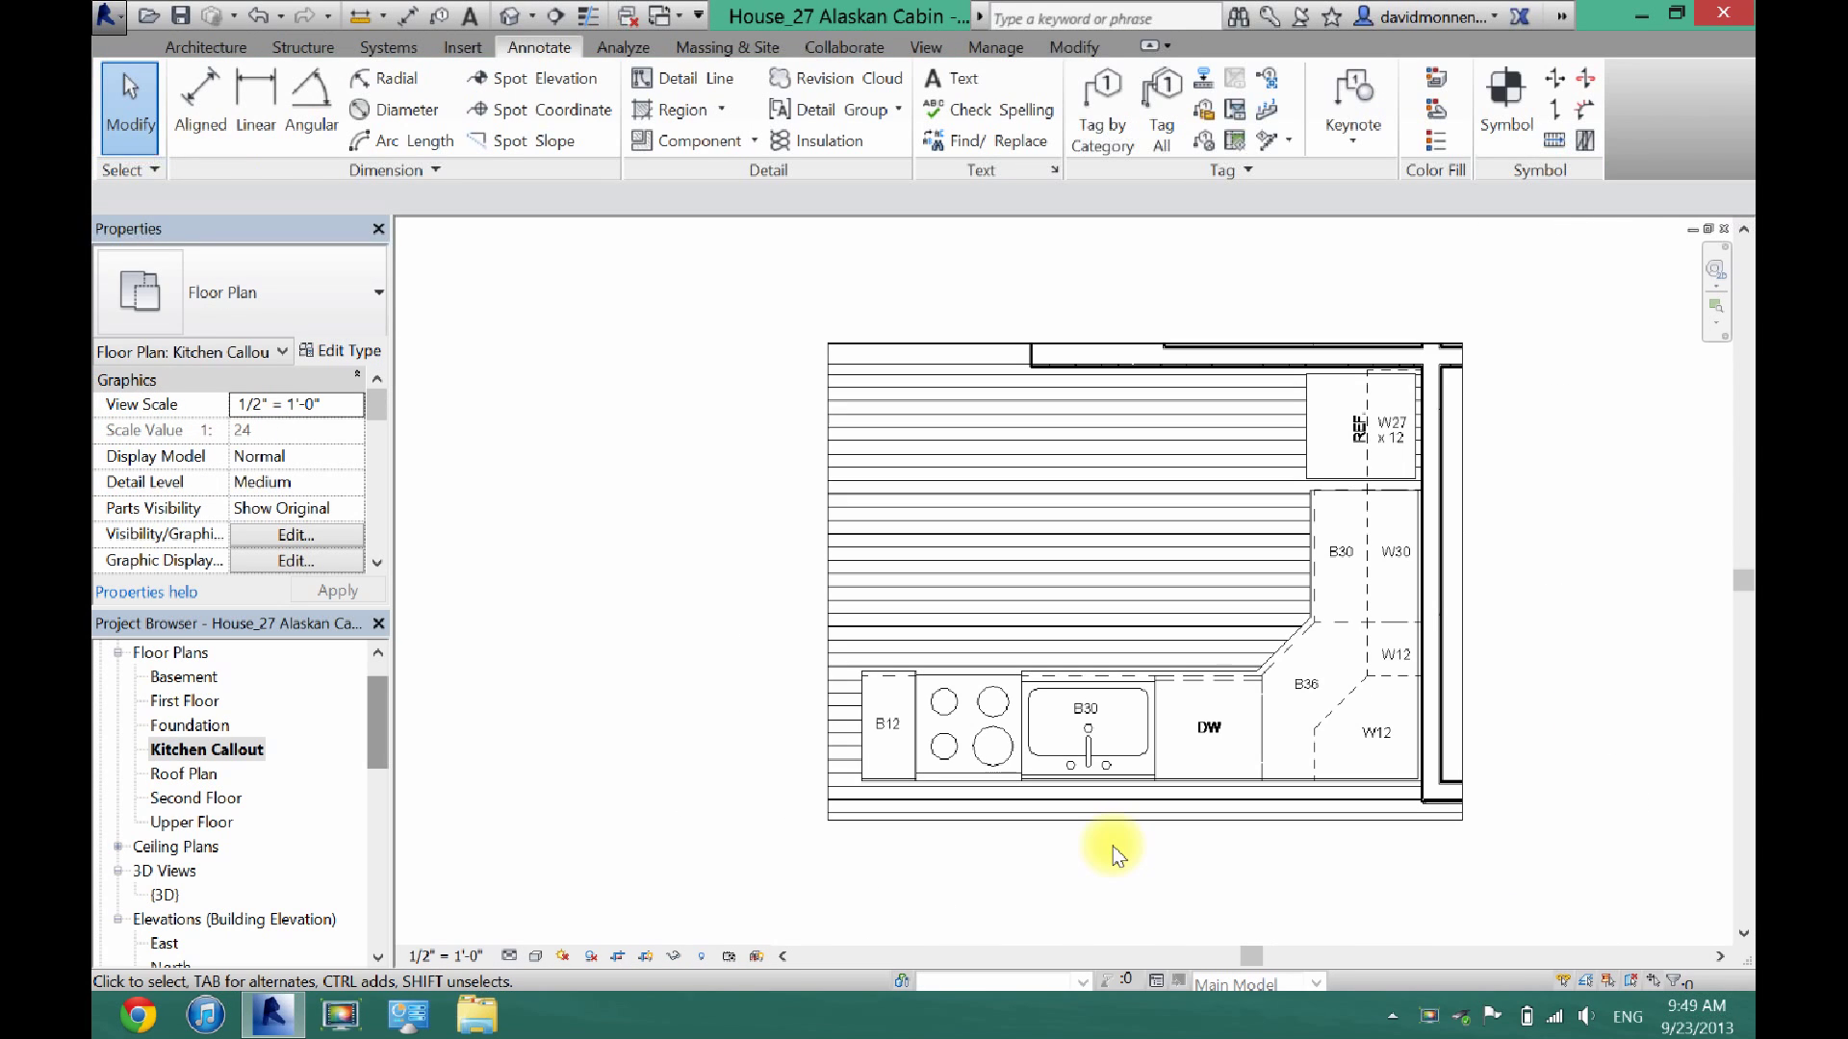